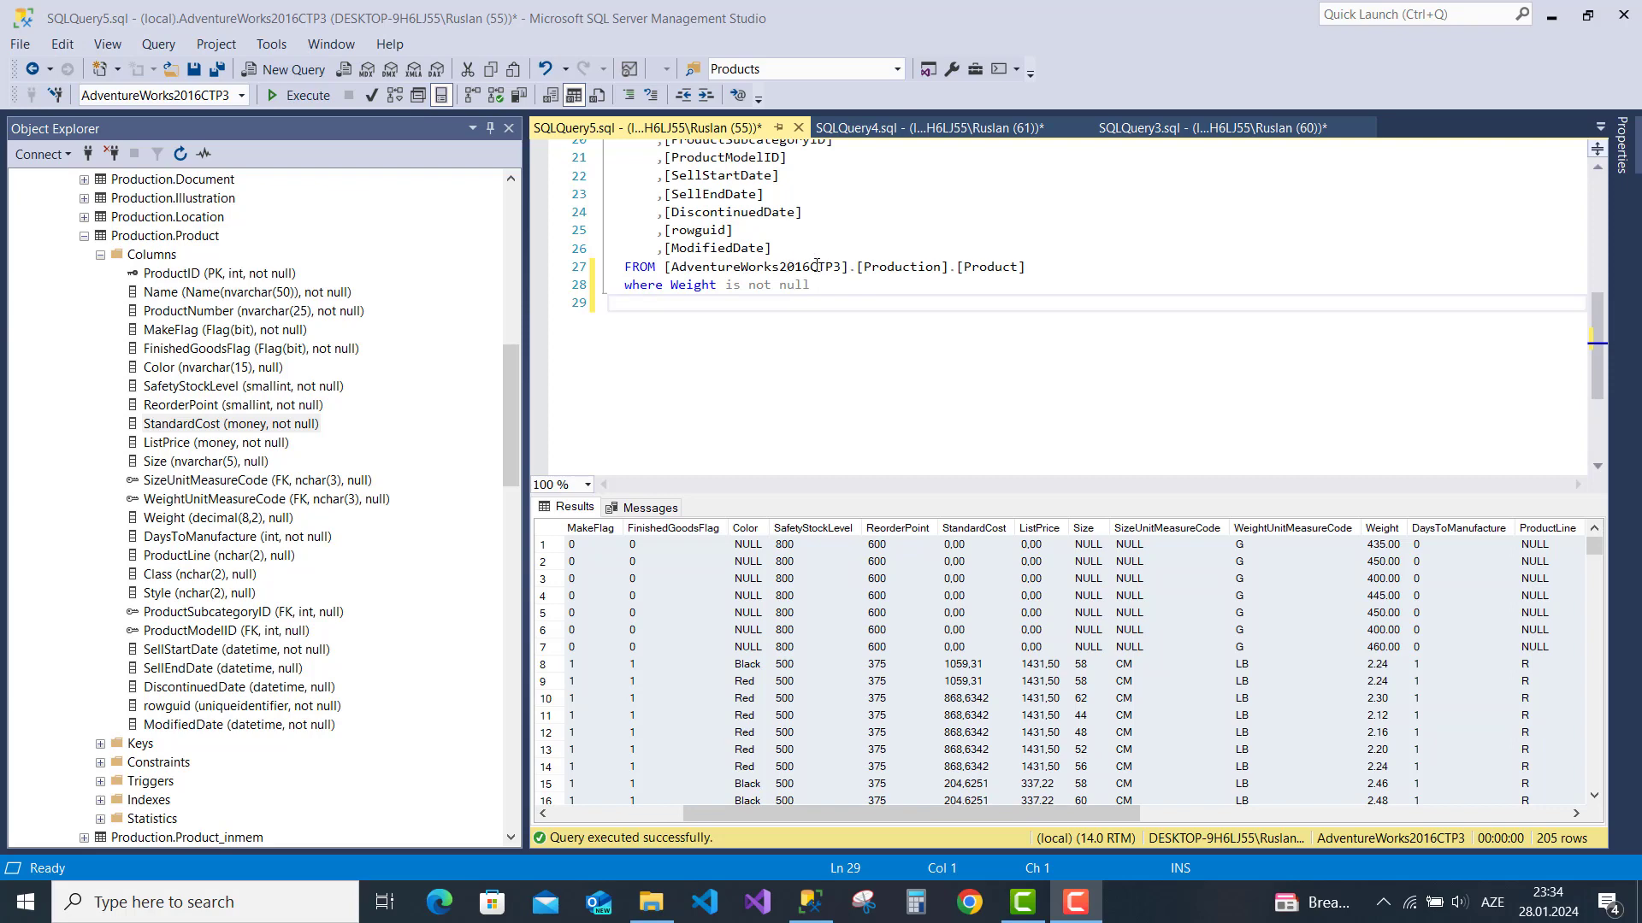
Examine the query's Production.Product source table and its Weight is not null filter
double_click(890, 269)
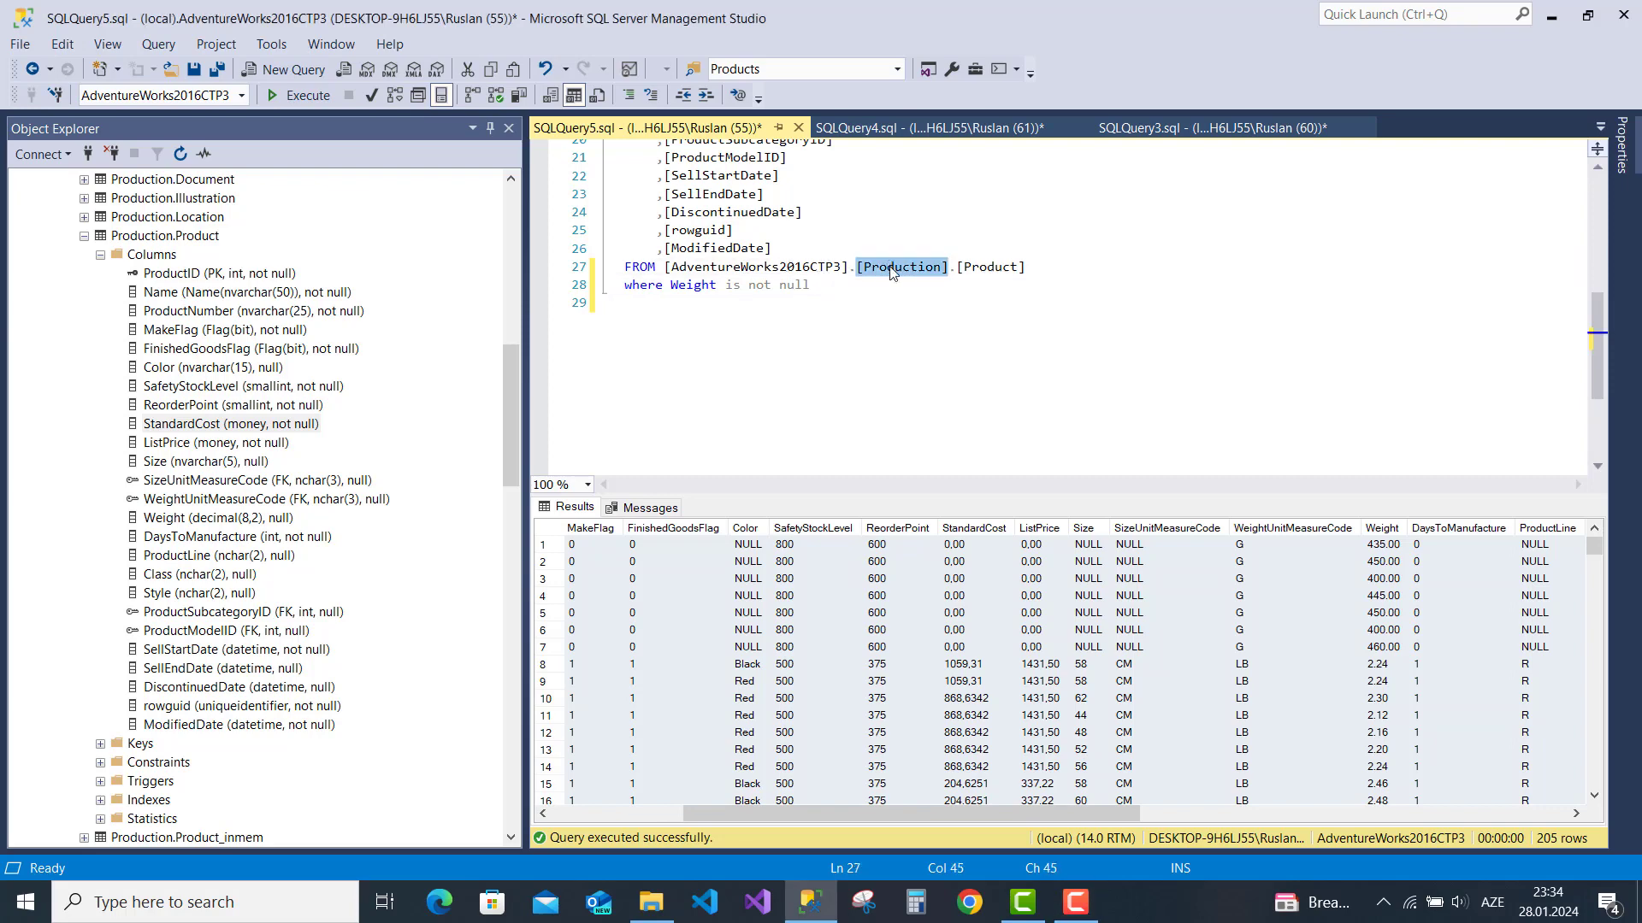
double_click(1005, 269)
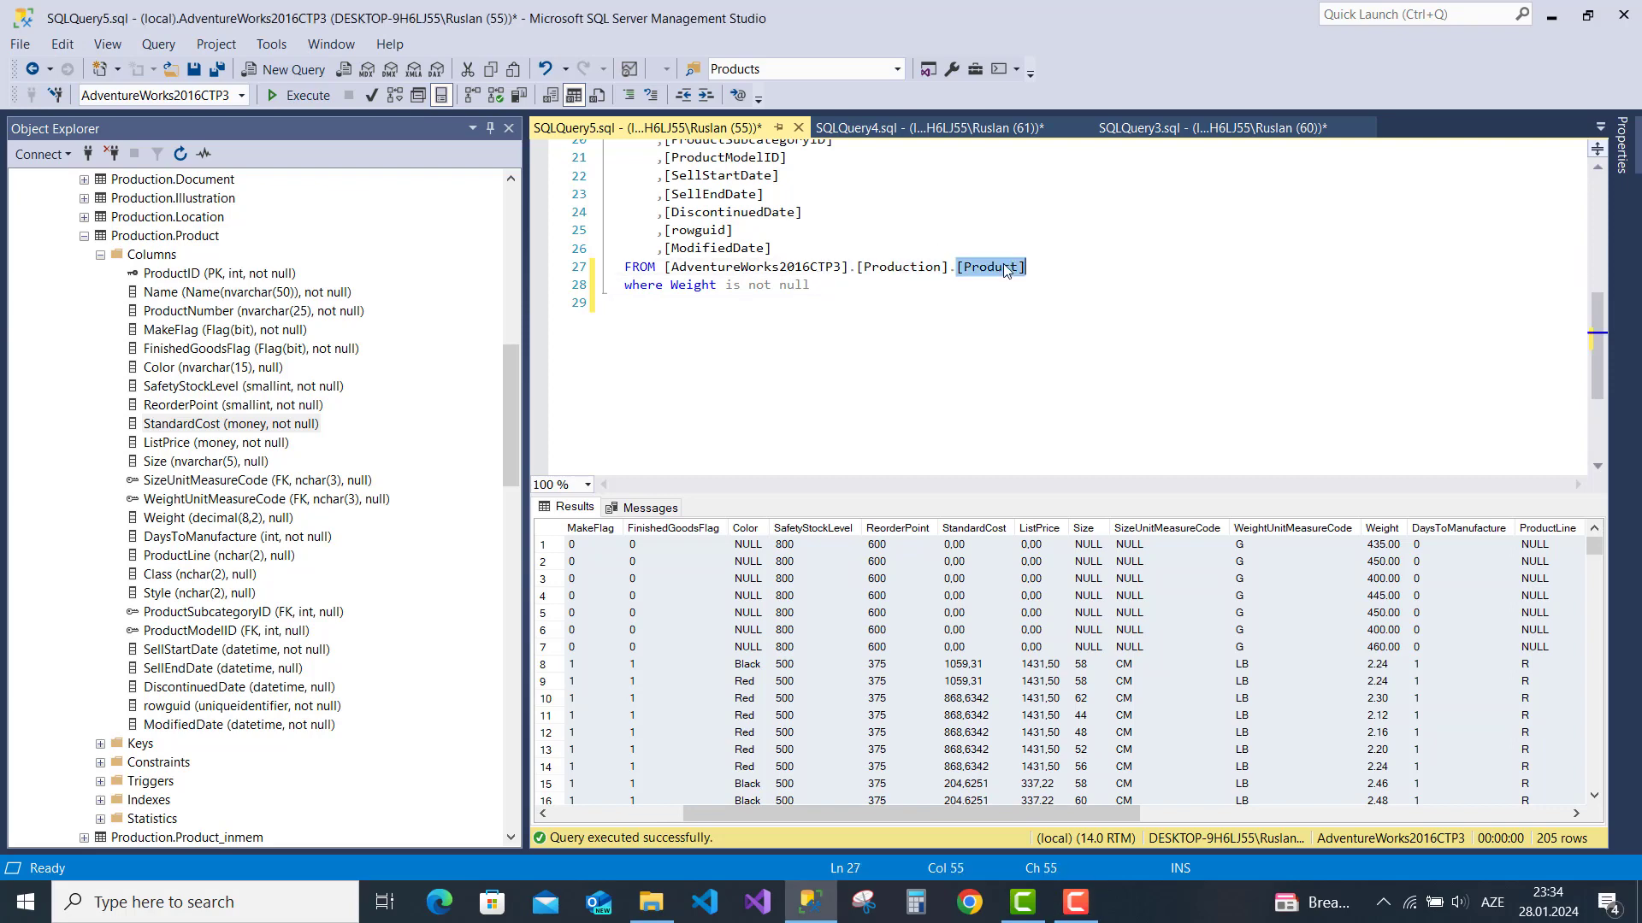
click(745, 301)
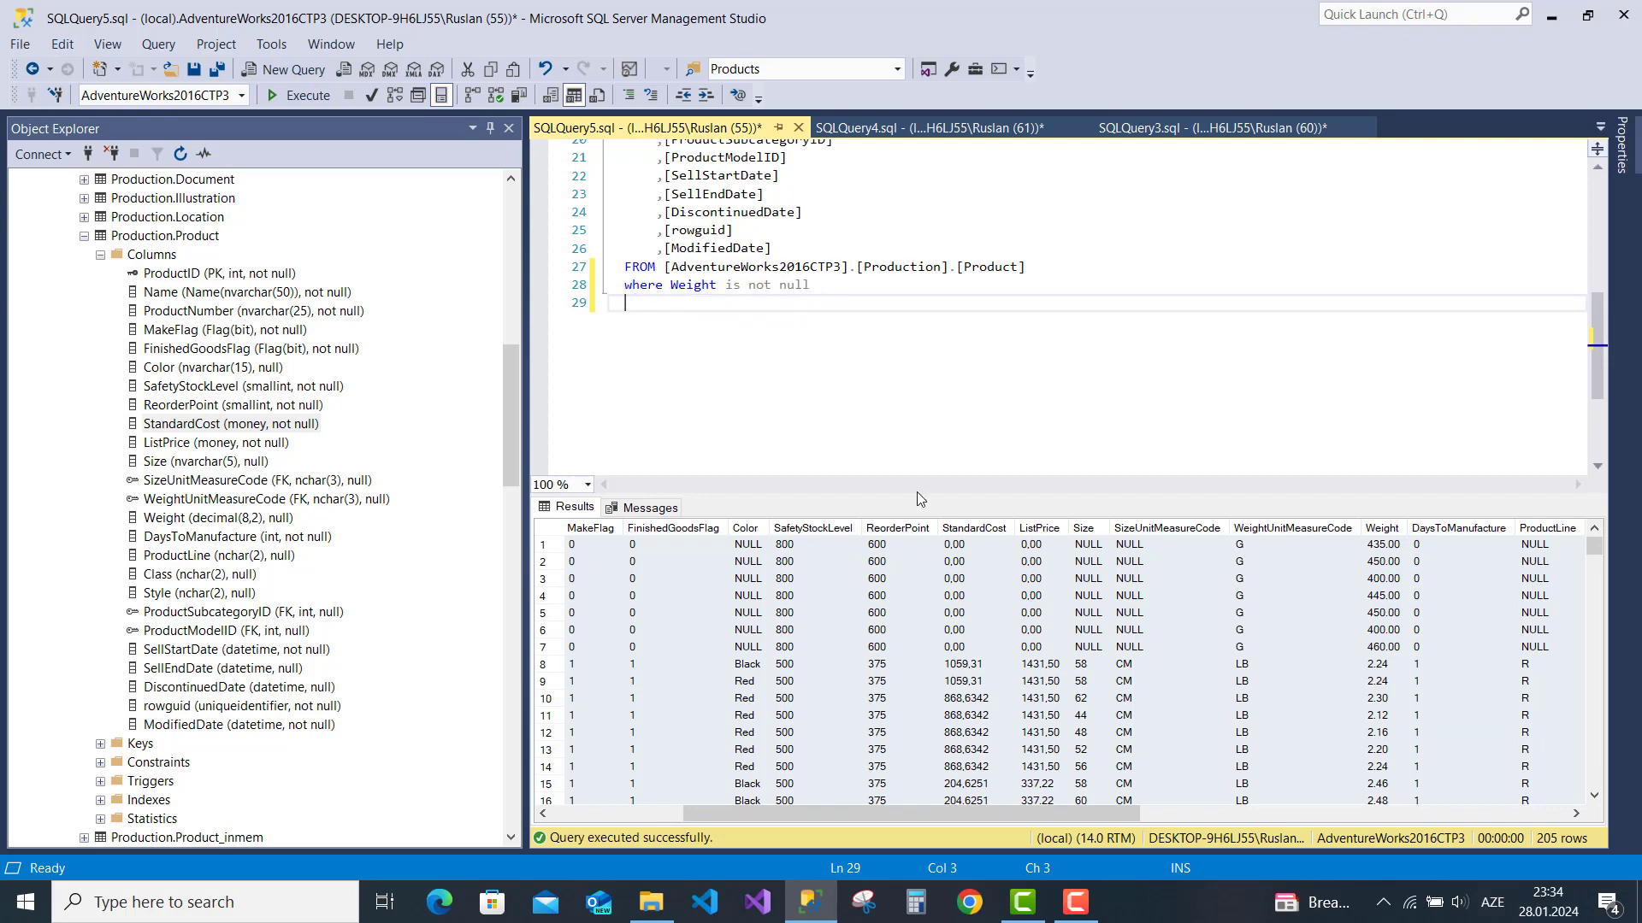
double_click(847, 295)
click(827, 287)
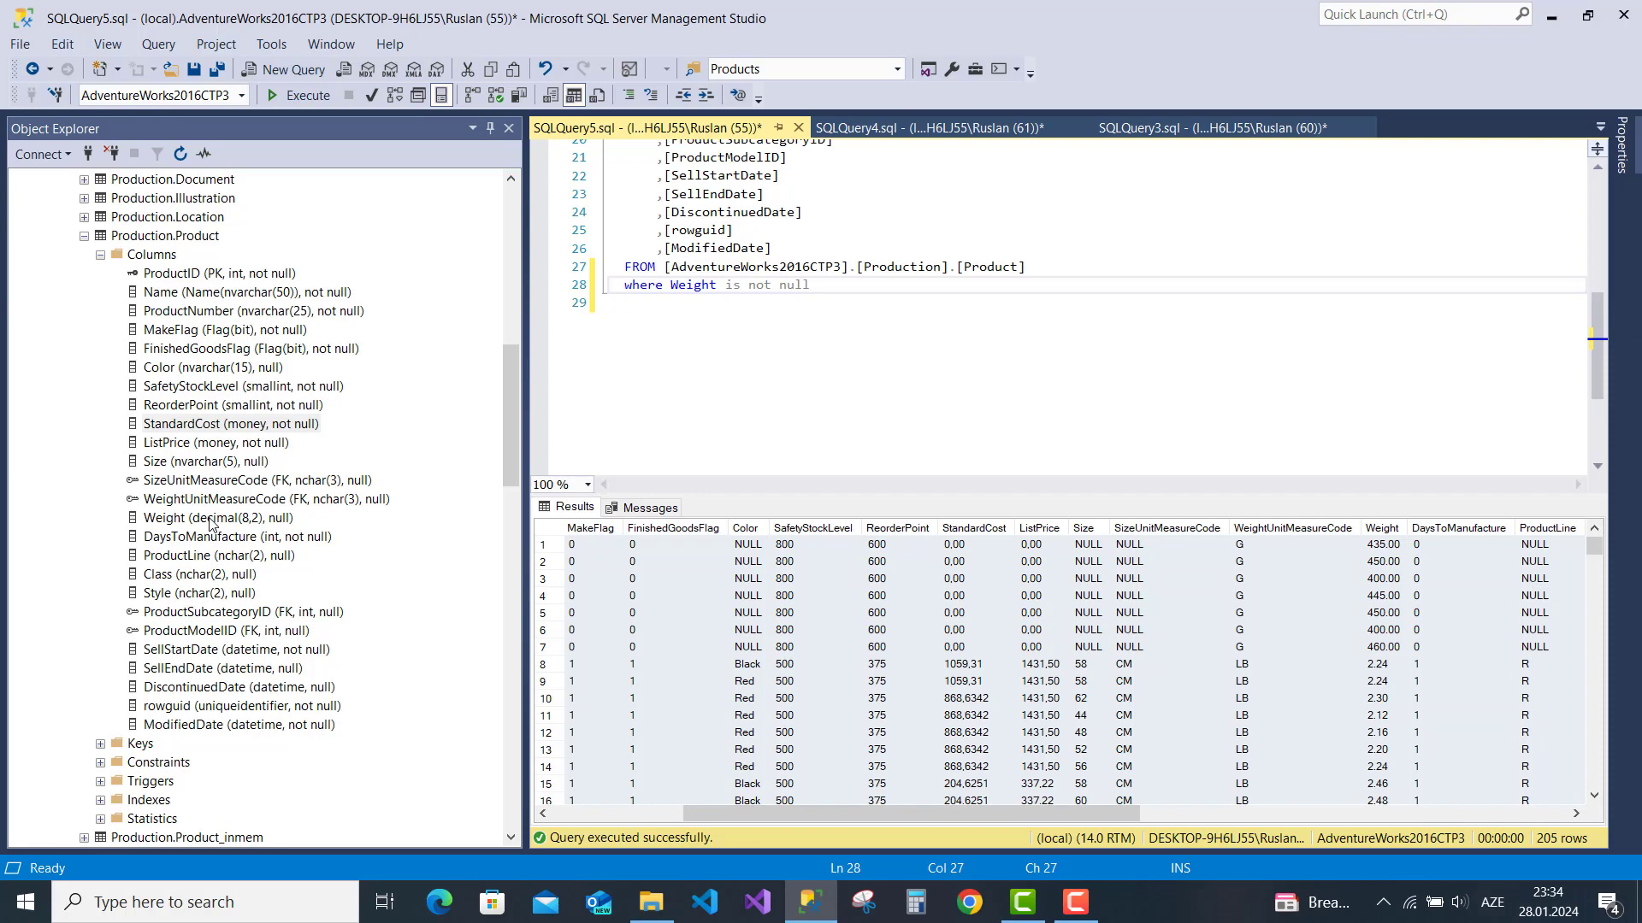
Add the comment --400.00 on a new line below the query's where clause, leaving one blank line between them
click(1384, 631)
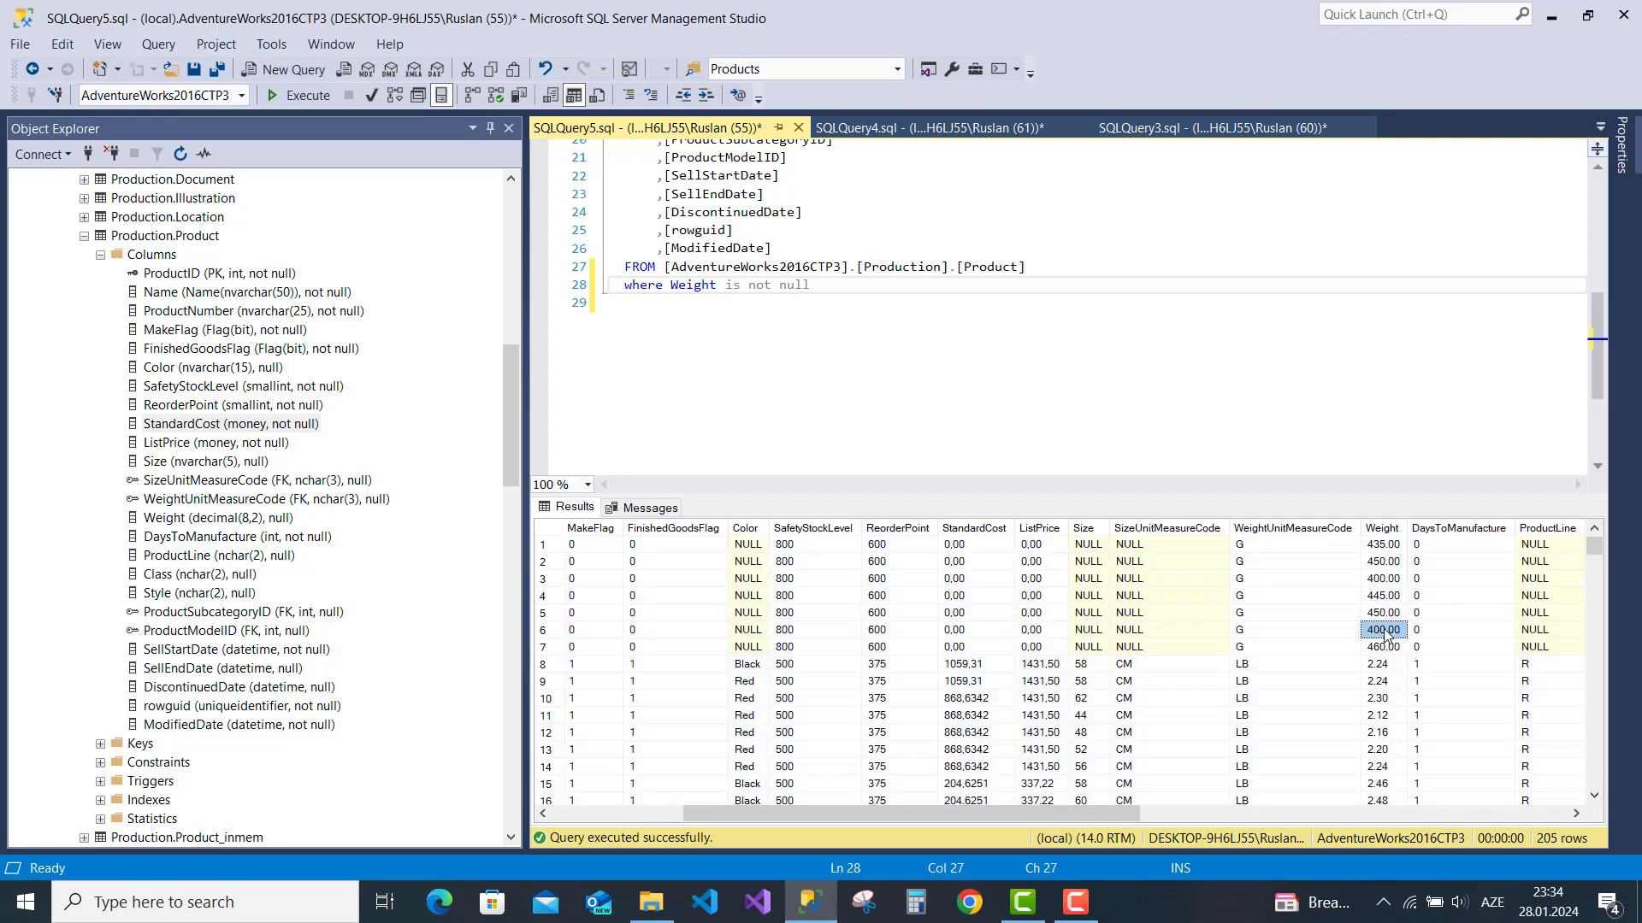
click(855, 317)
key(Return)
text(-)
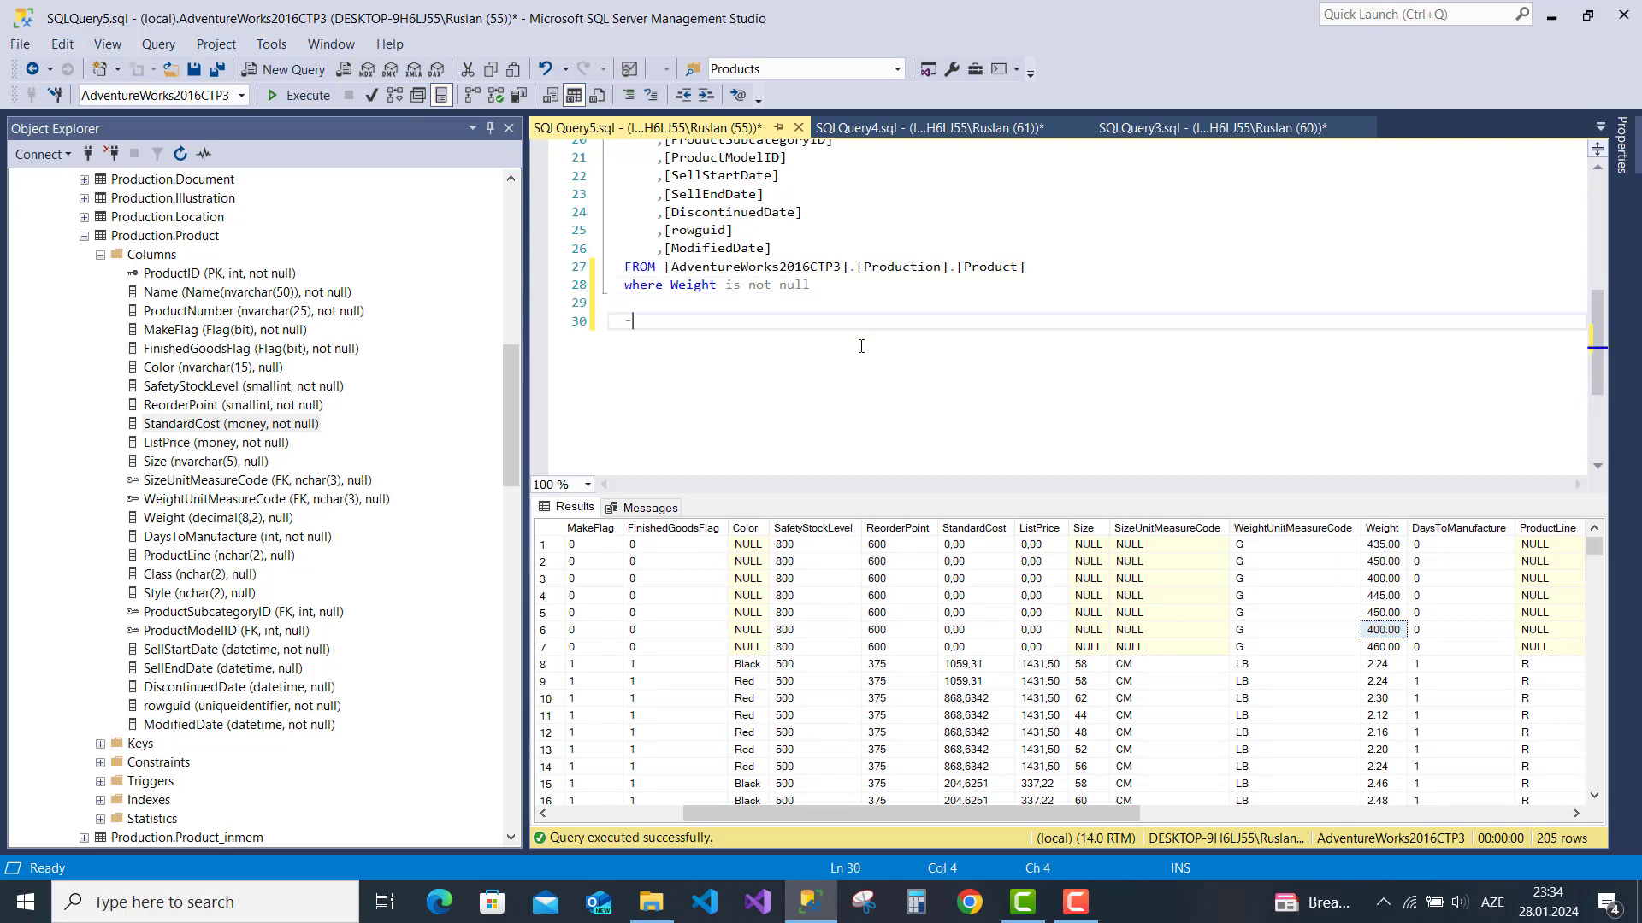
text(-)
text(400.00)
key(Return)
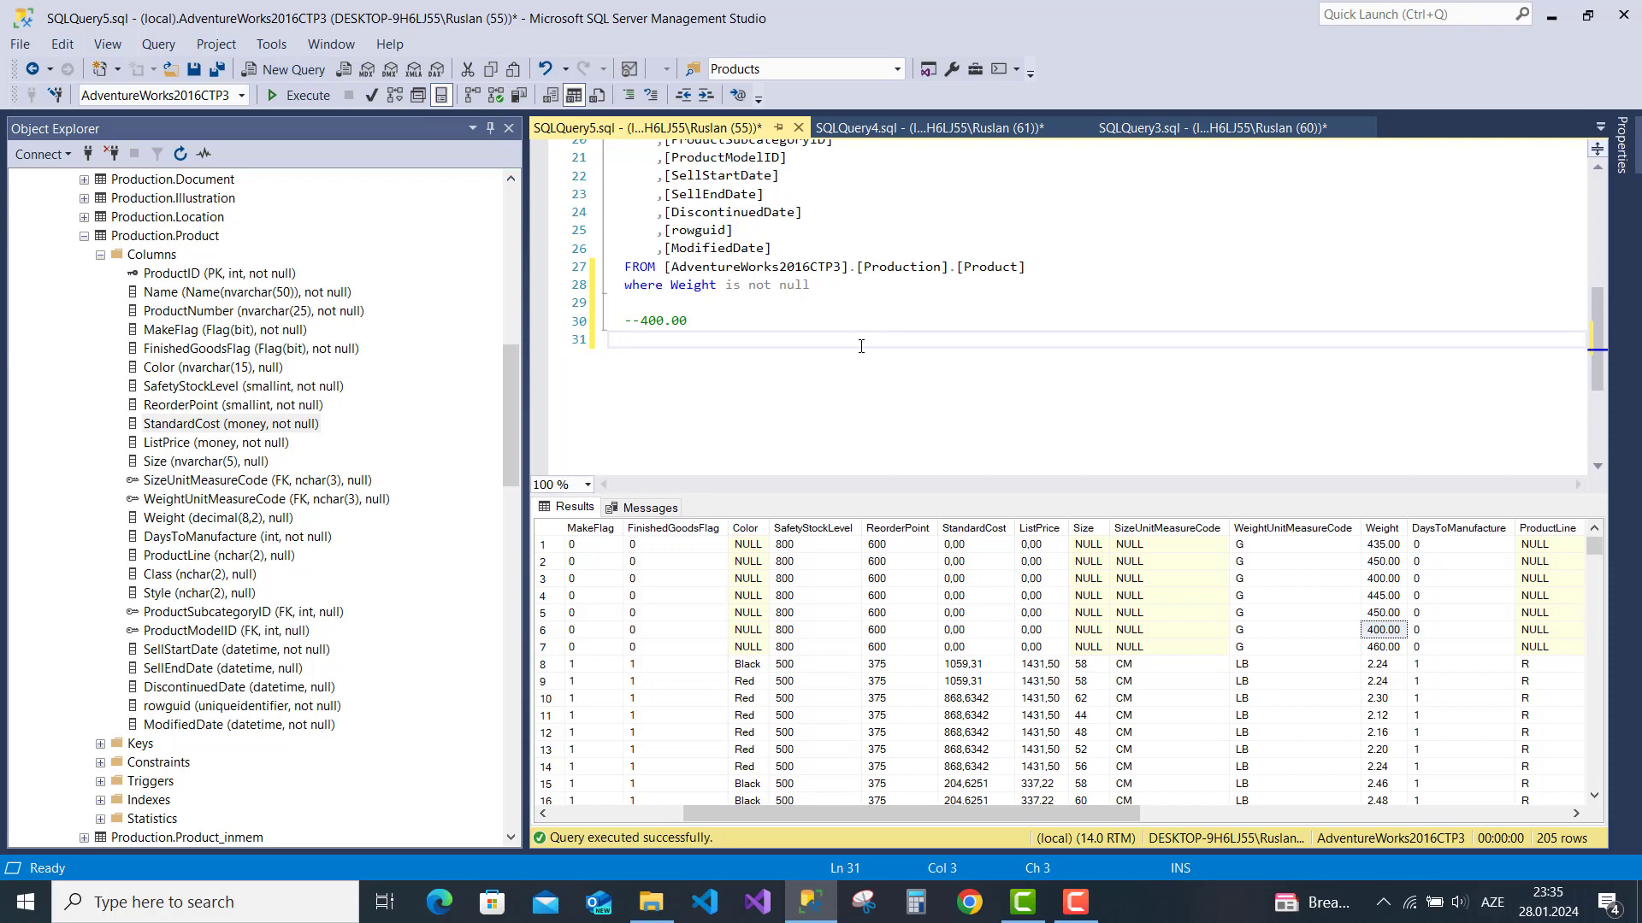
Copy the entire query result grid with its column headers
click(548, 536)
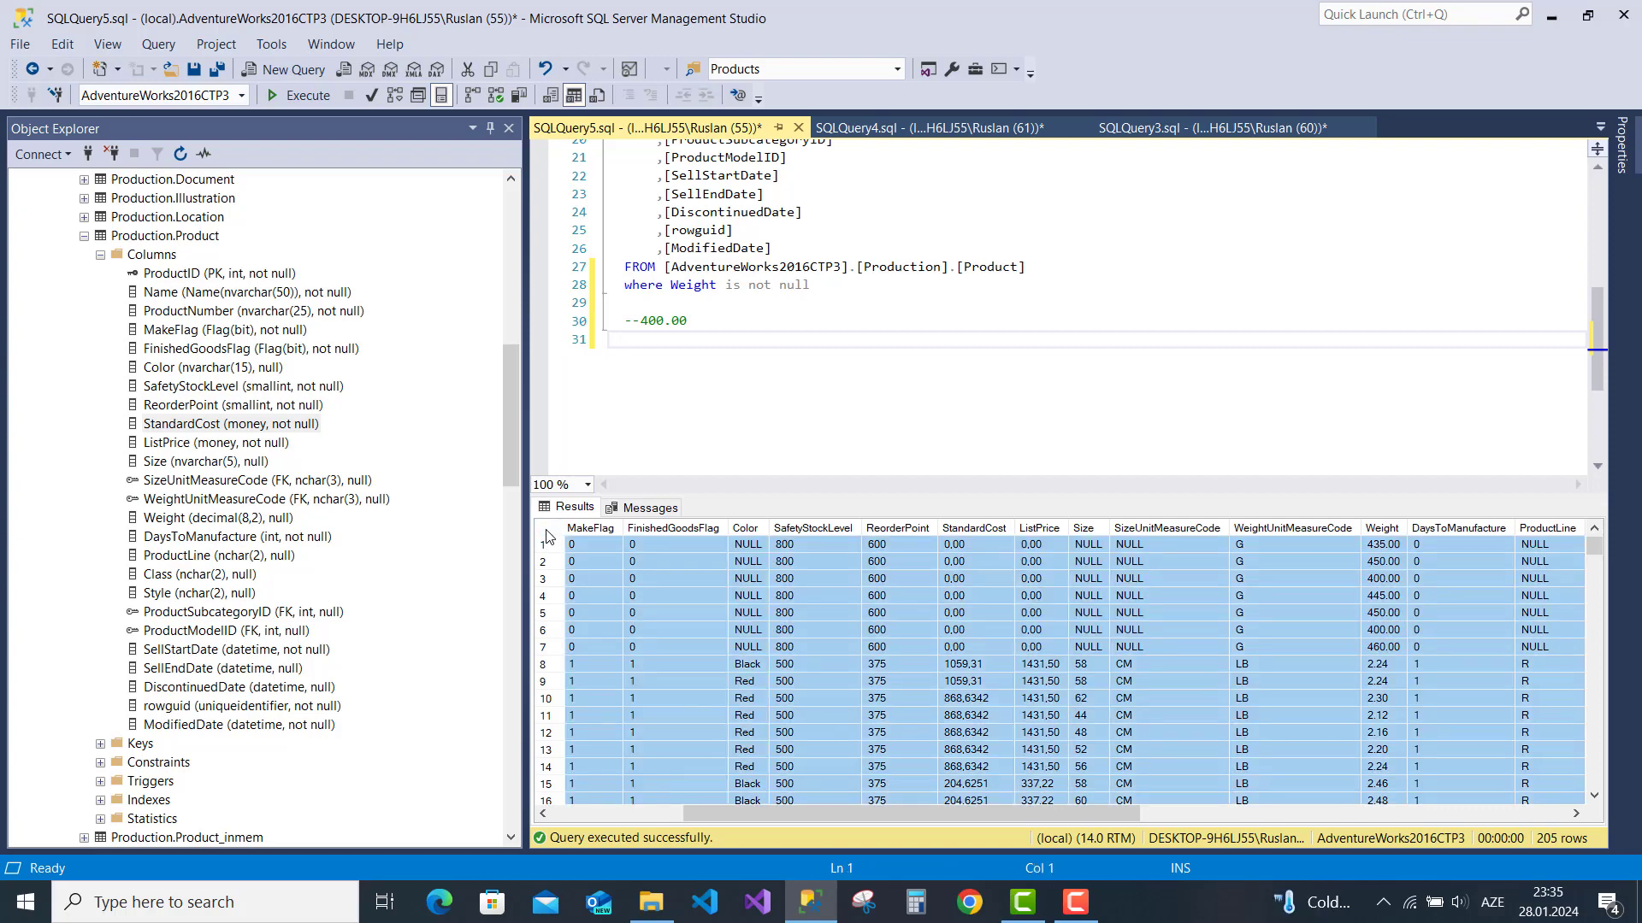
right_click(548, 535)
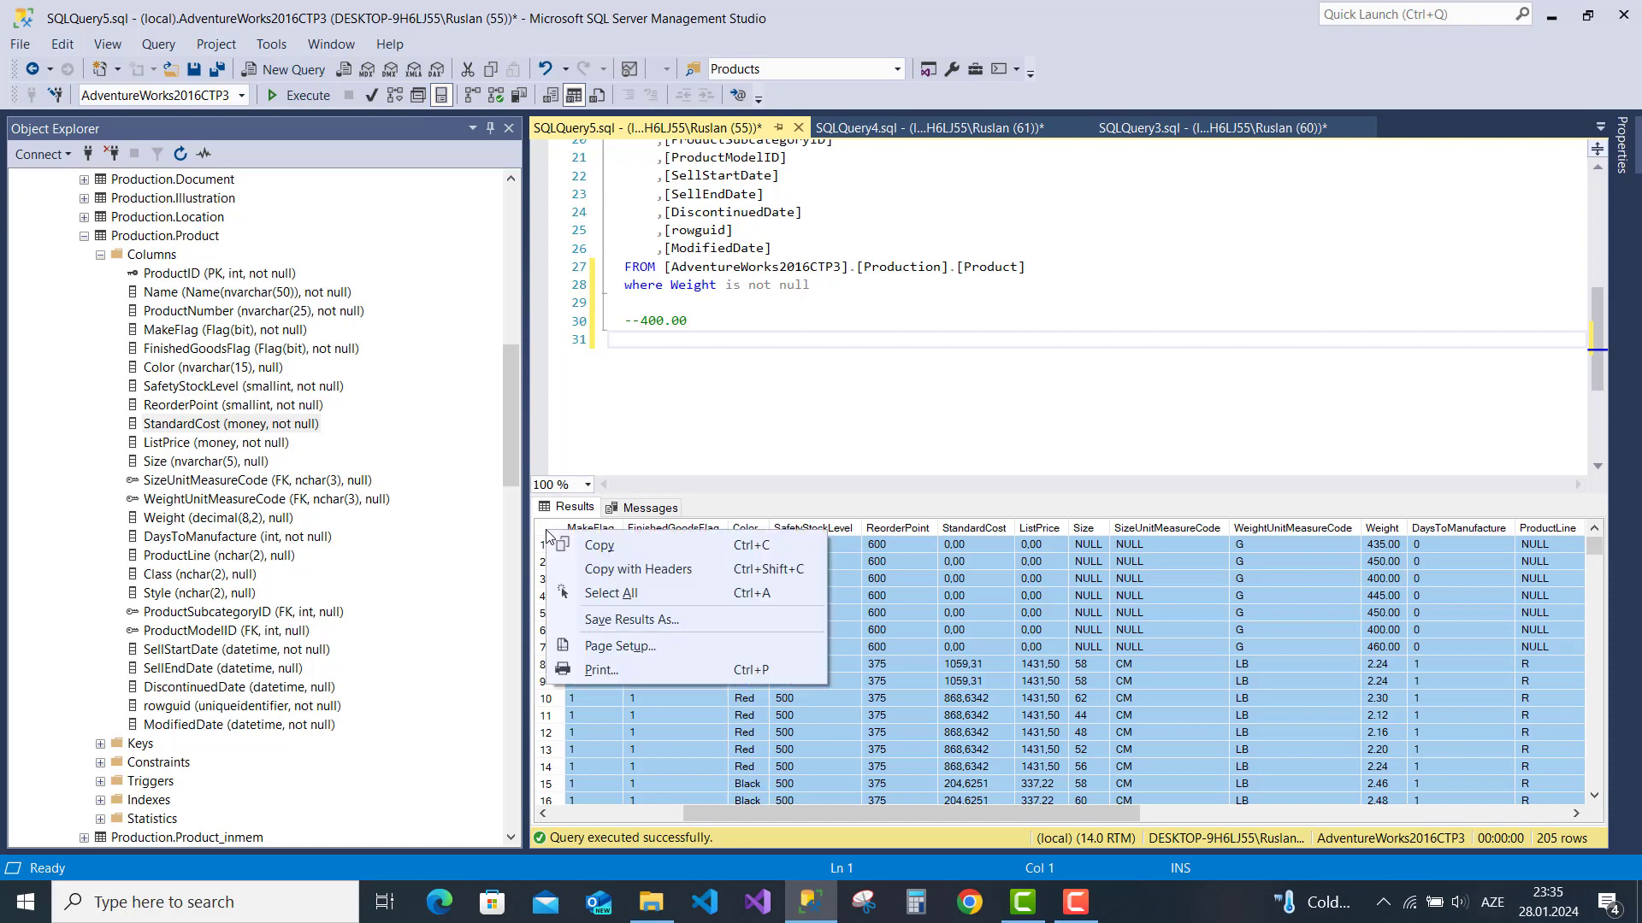
click(590, 570)
Create a Microsoft Excel worksheet named report.xlsx on the desktop and open it in Excel
click(819, 911)
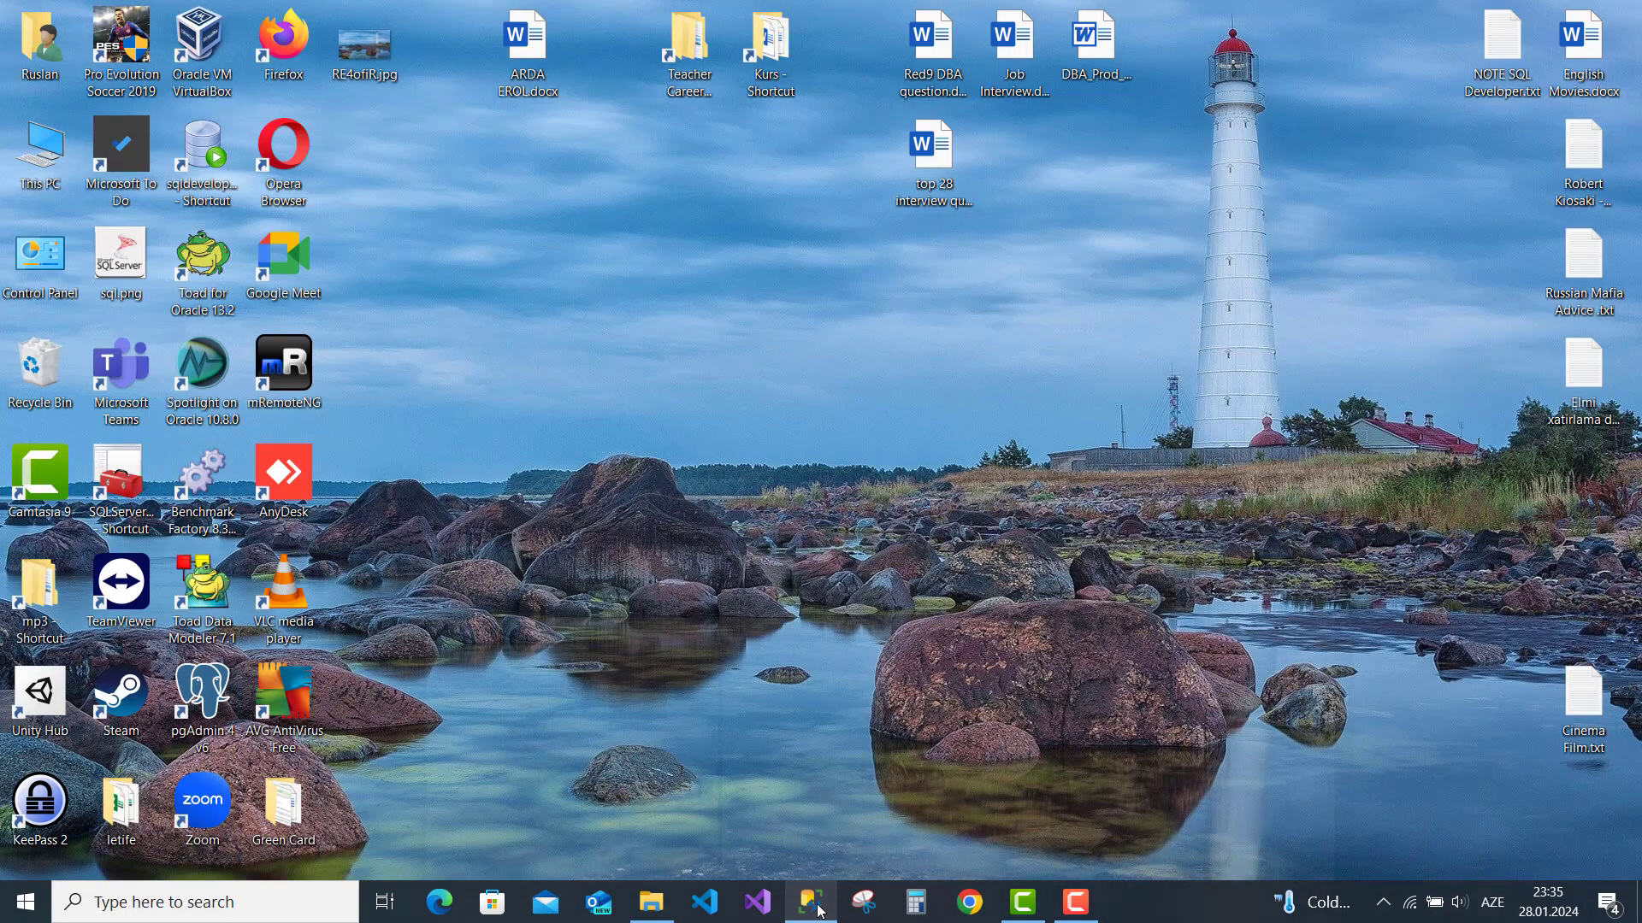
right_click(778, 541)
mouse_move(982, 472)
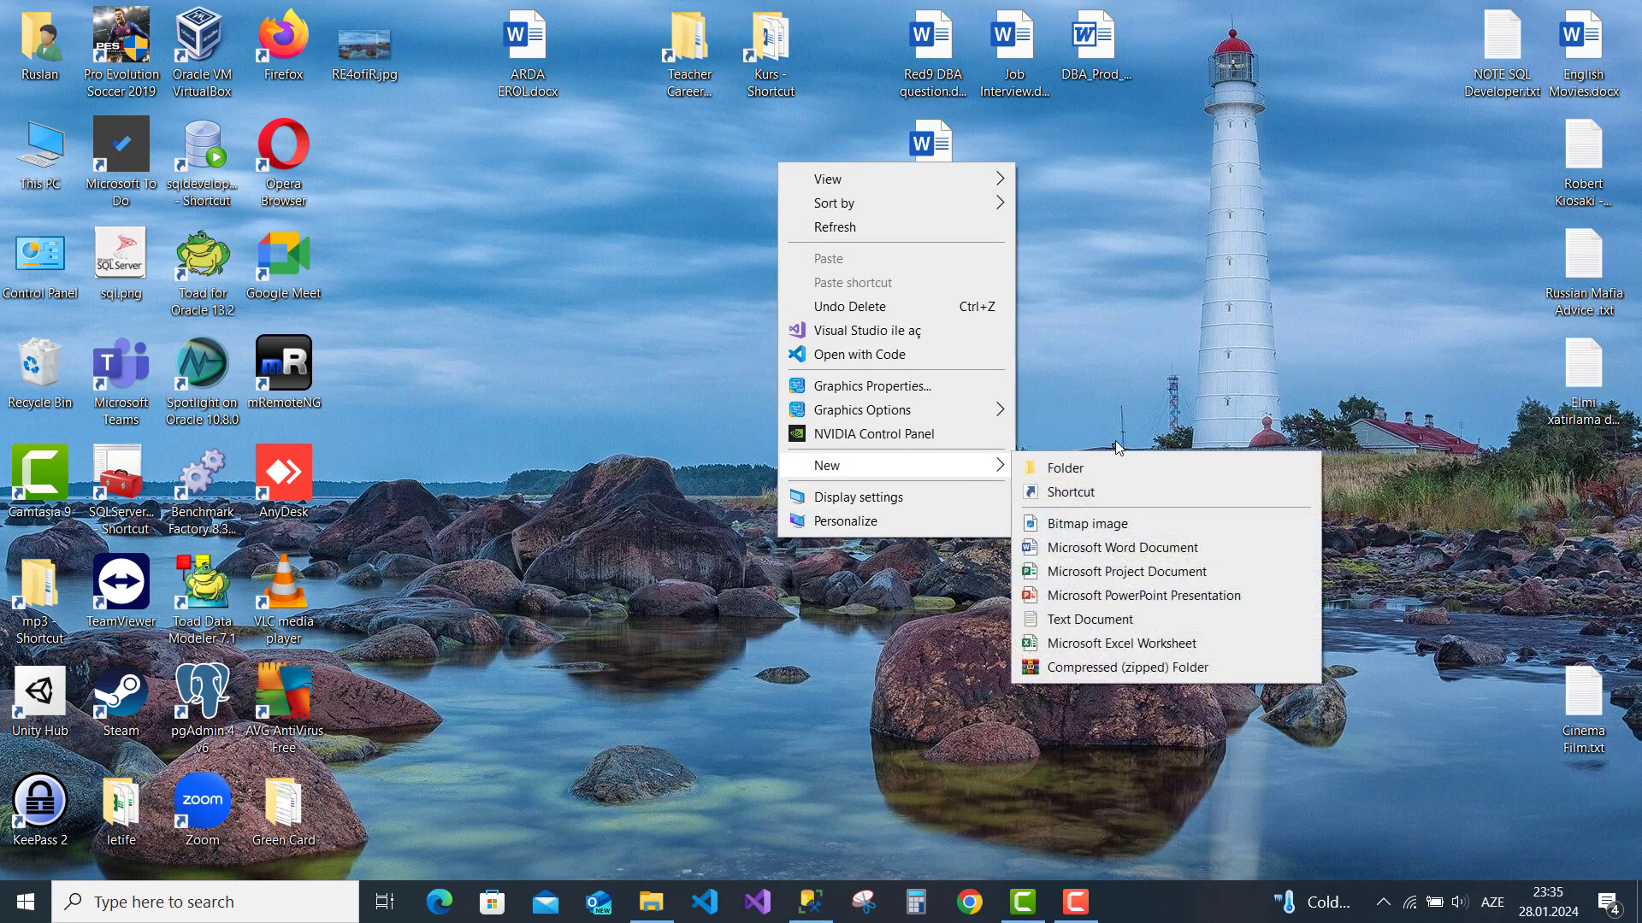
click(1167, 645)
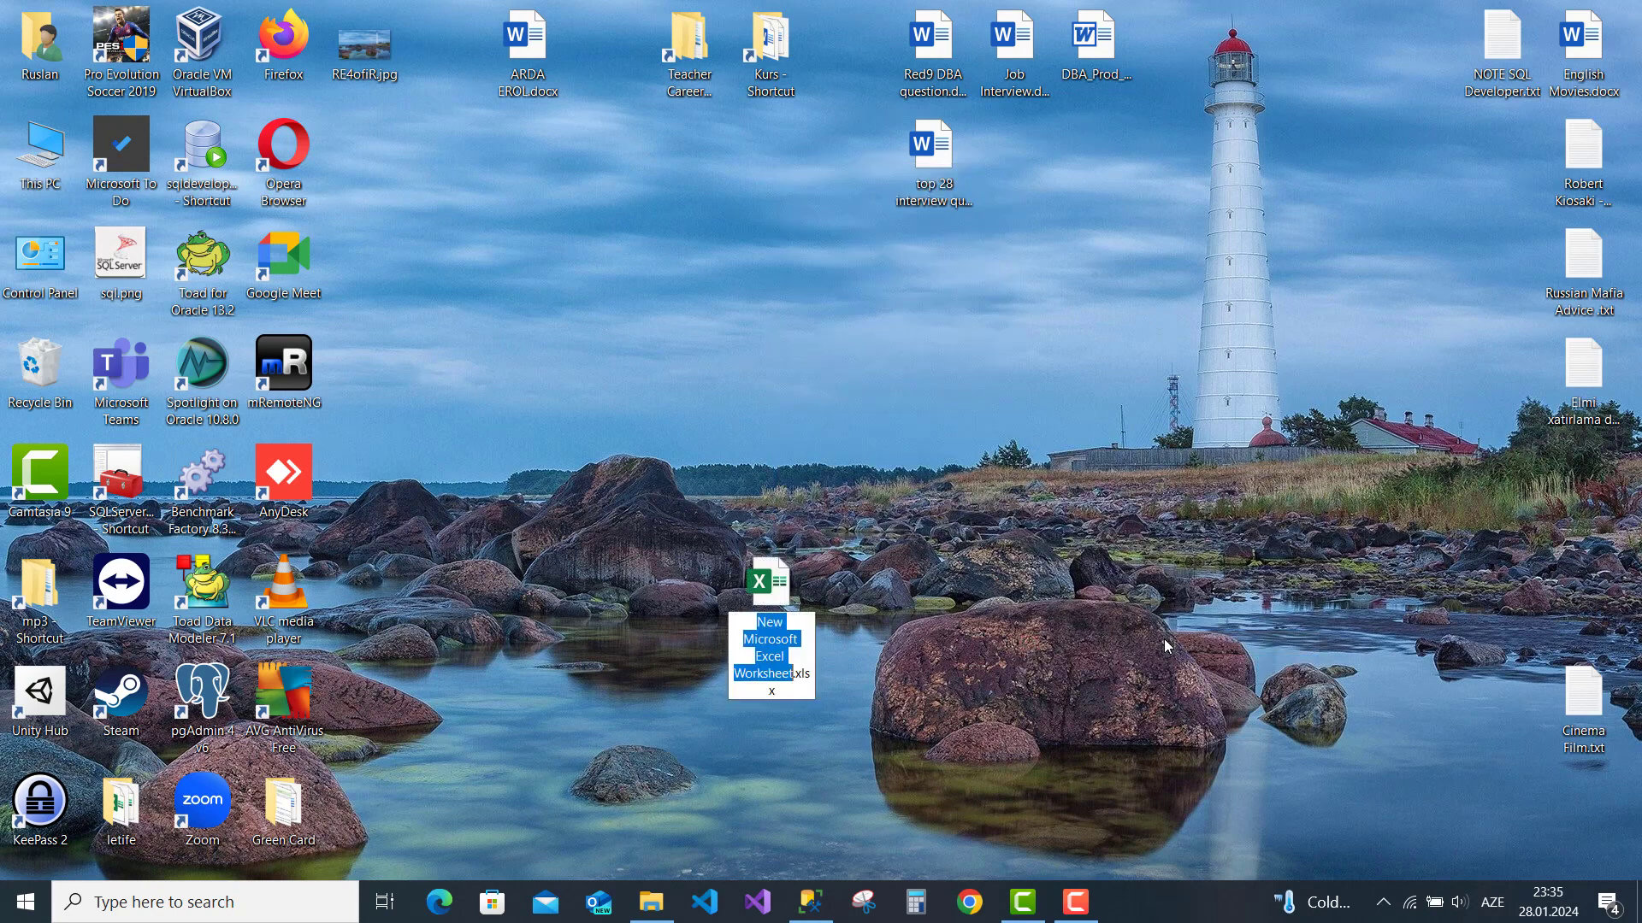
text(report)
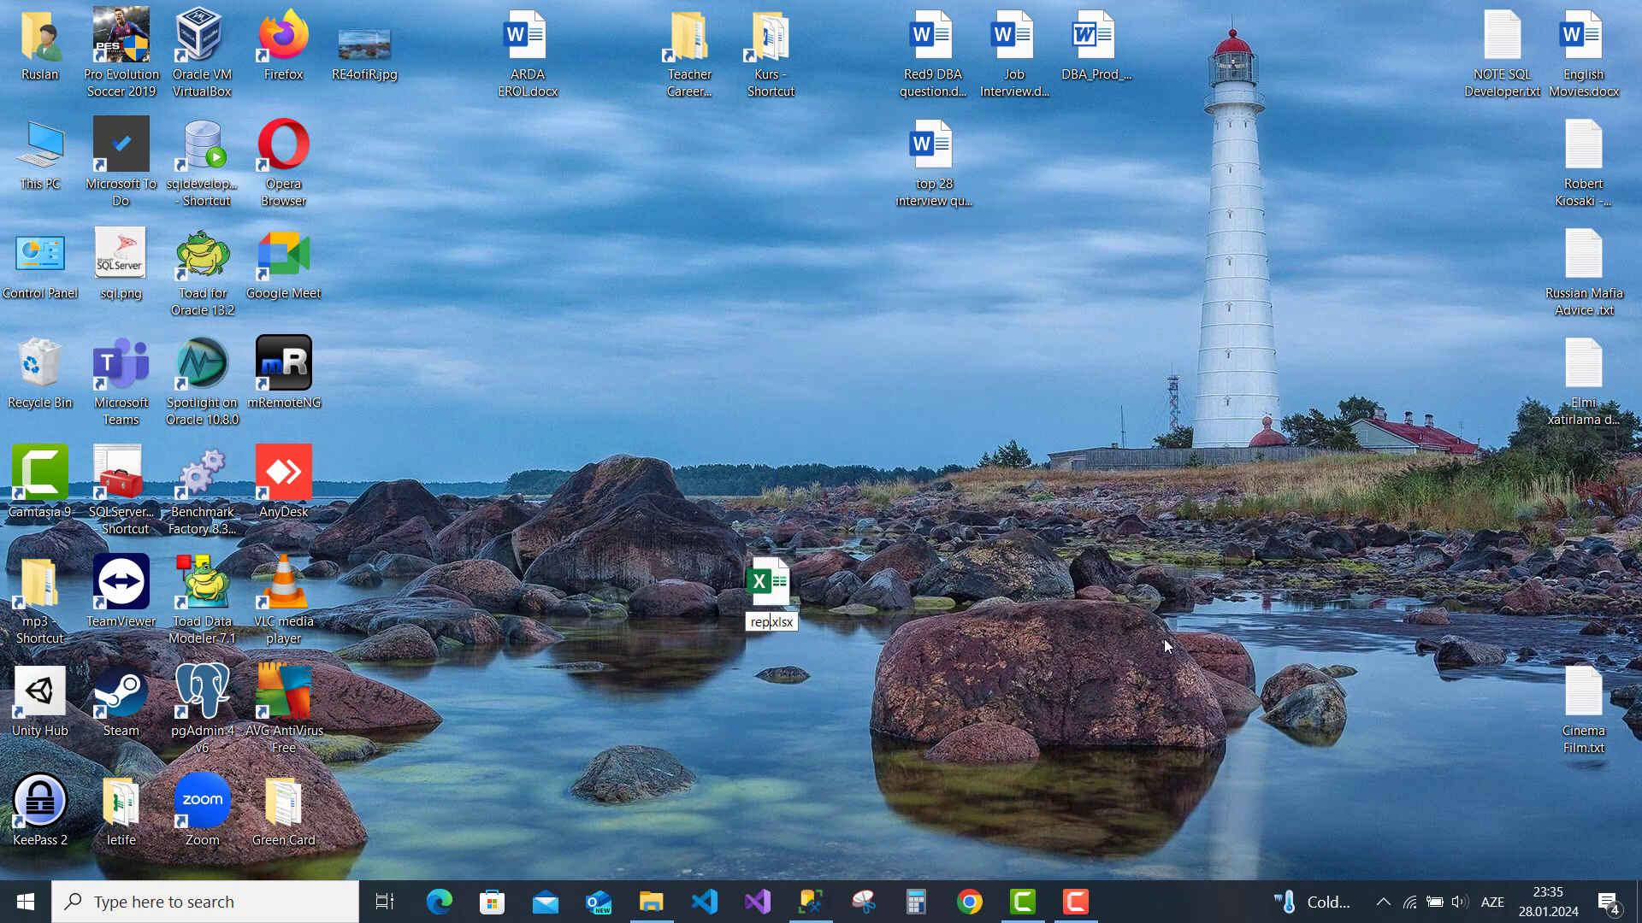
key(Return)
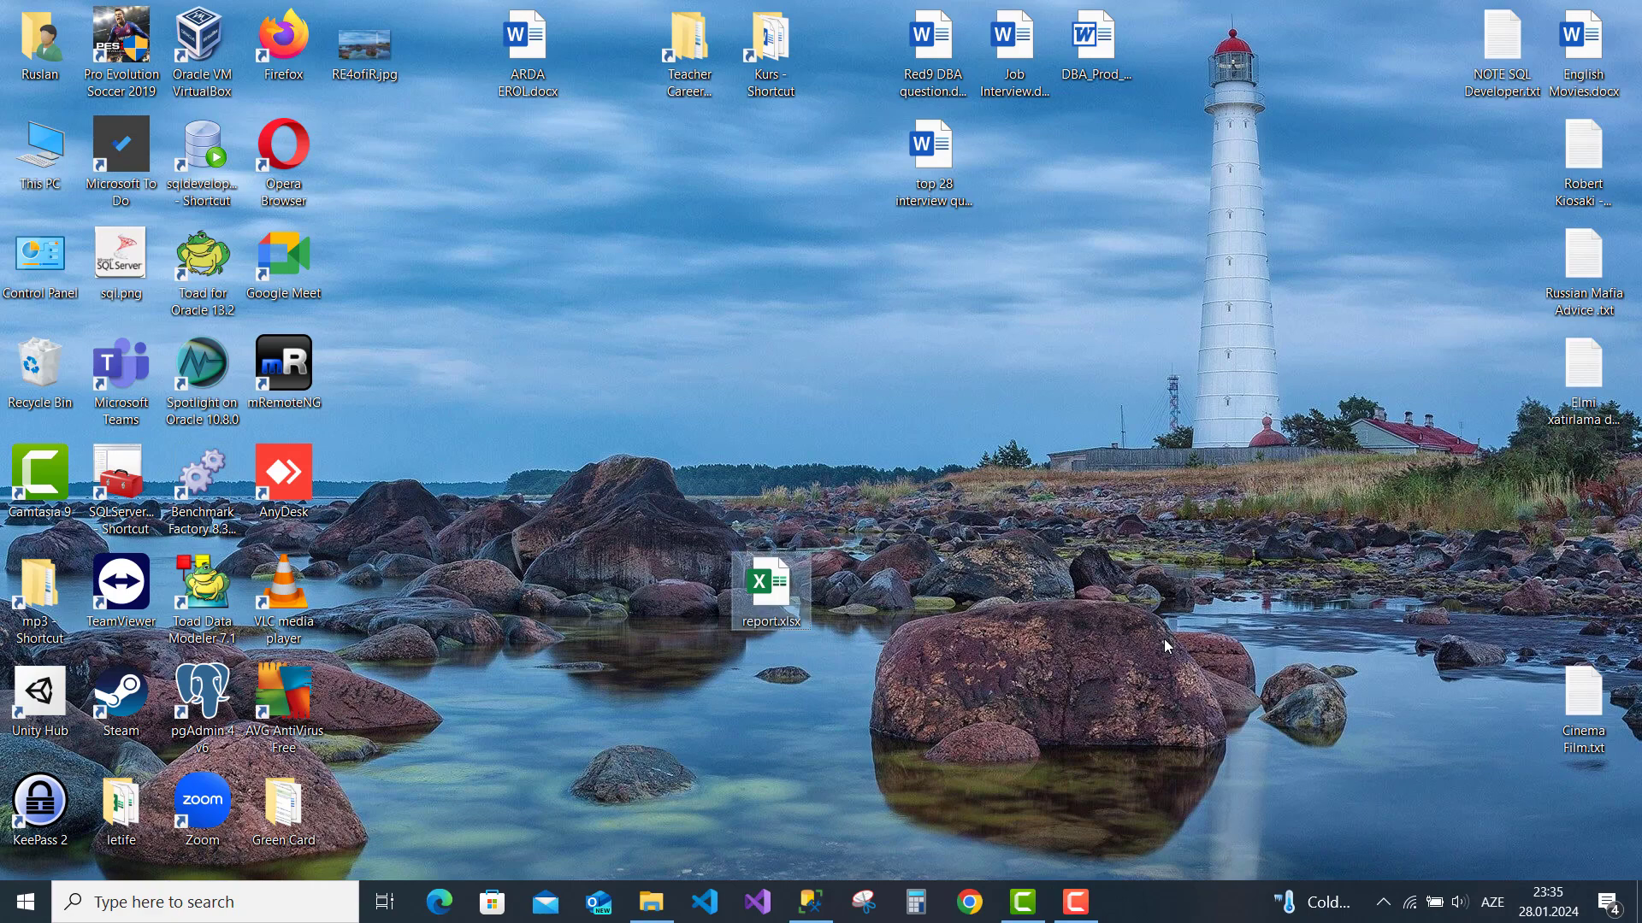
key(Return)
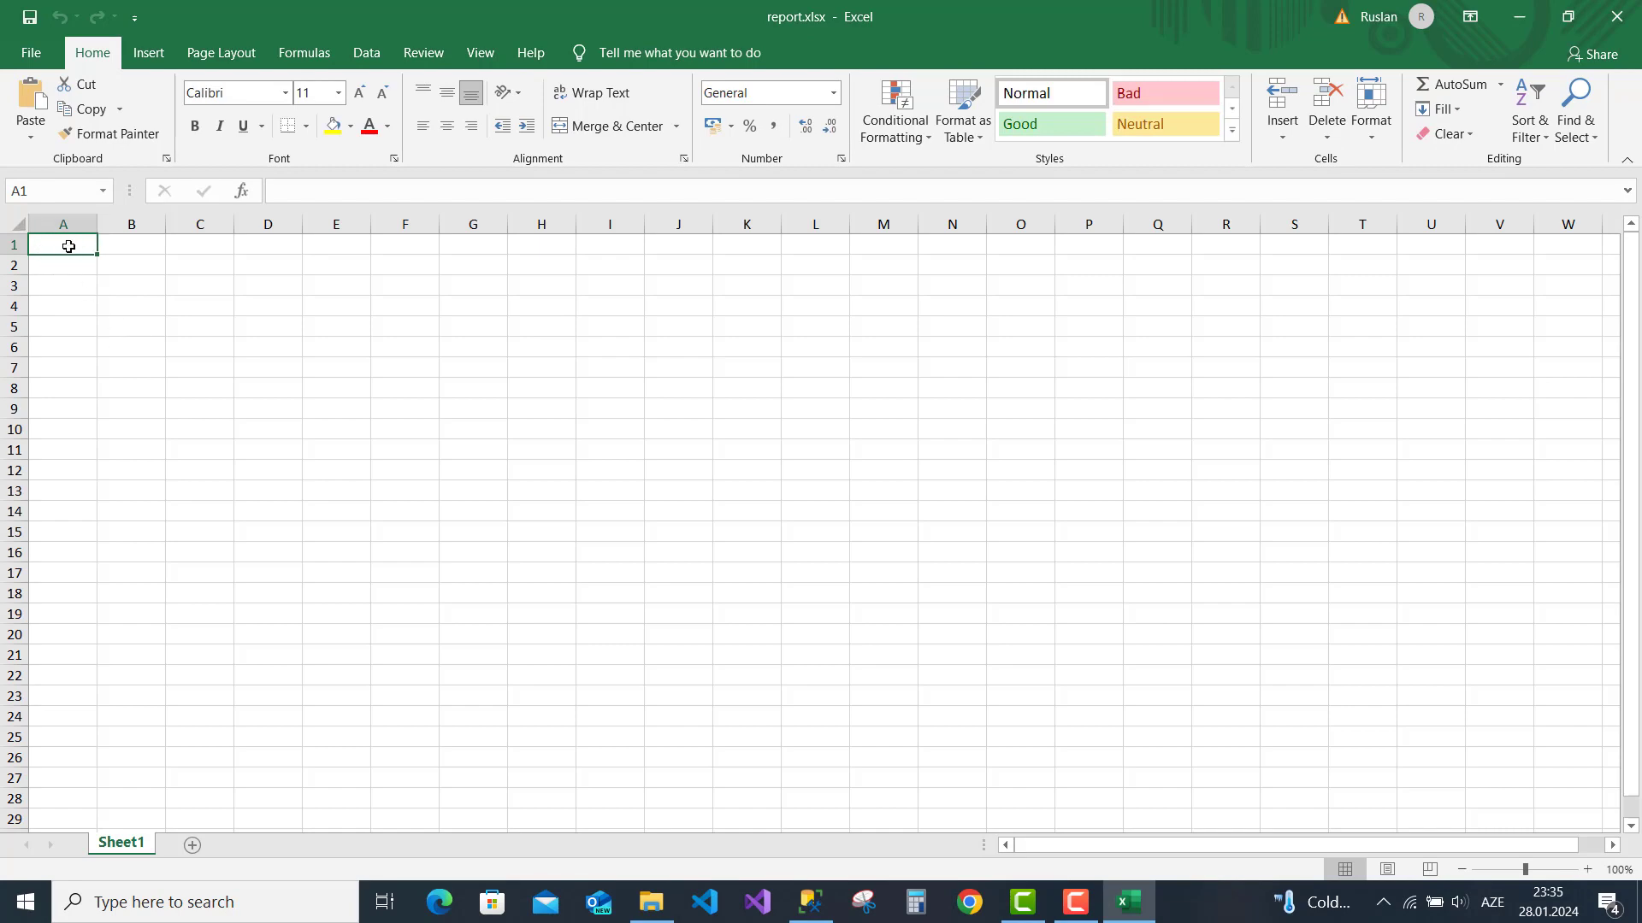
Paste the copied results at A1 and format A1:Y206 as a table with headers in the blue Medium style
key(ctrl+v)
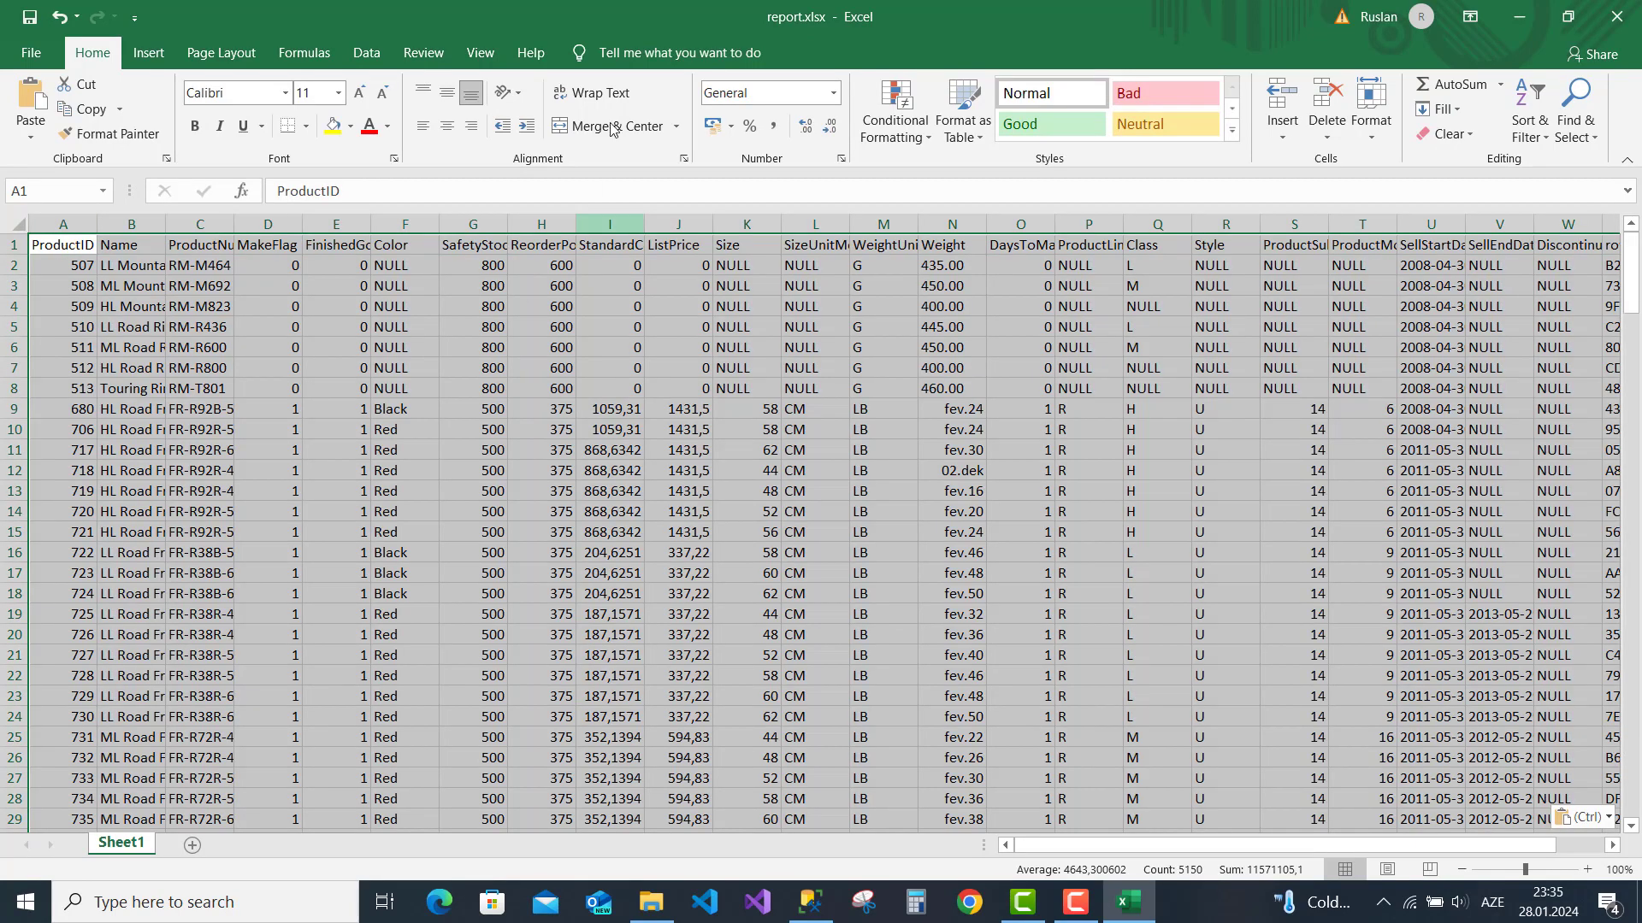
click(973, 141)
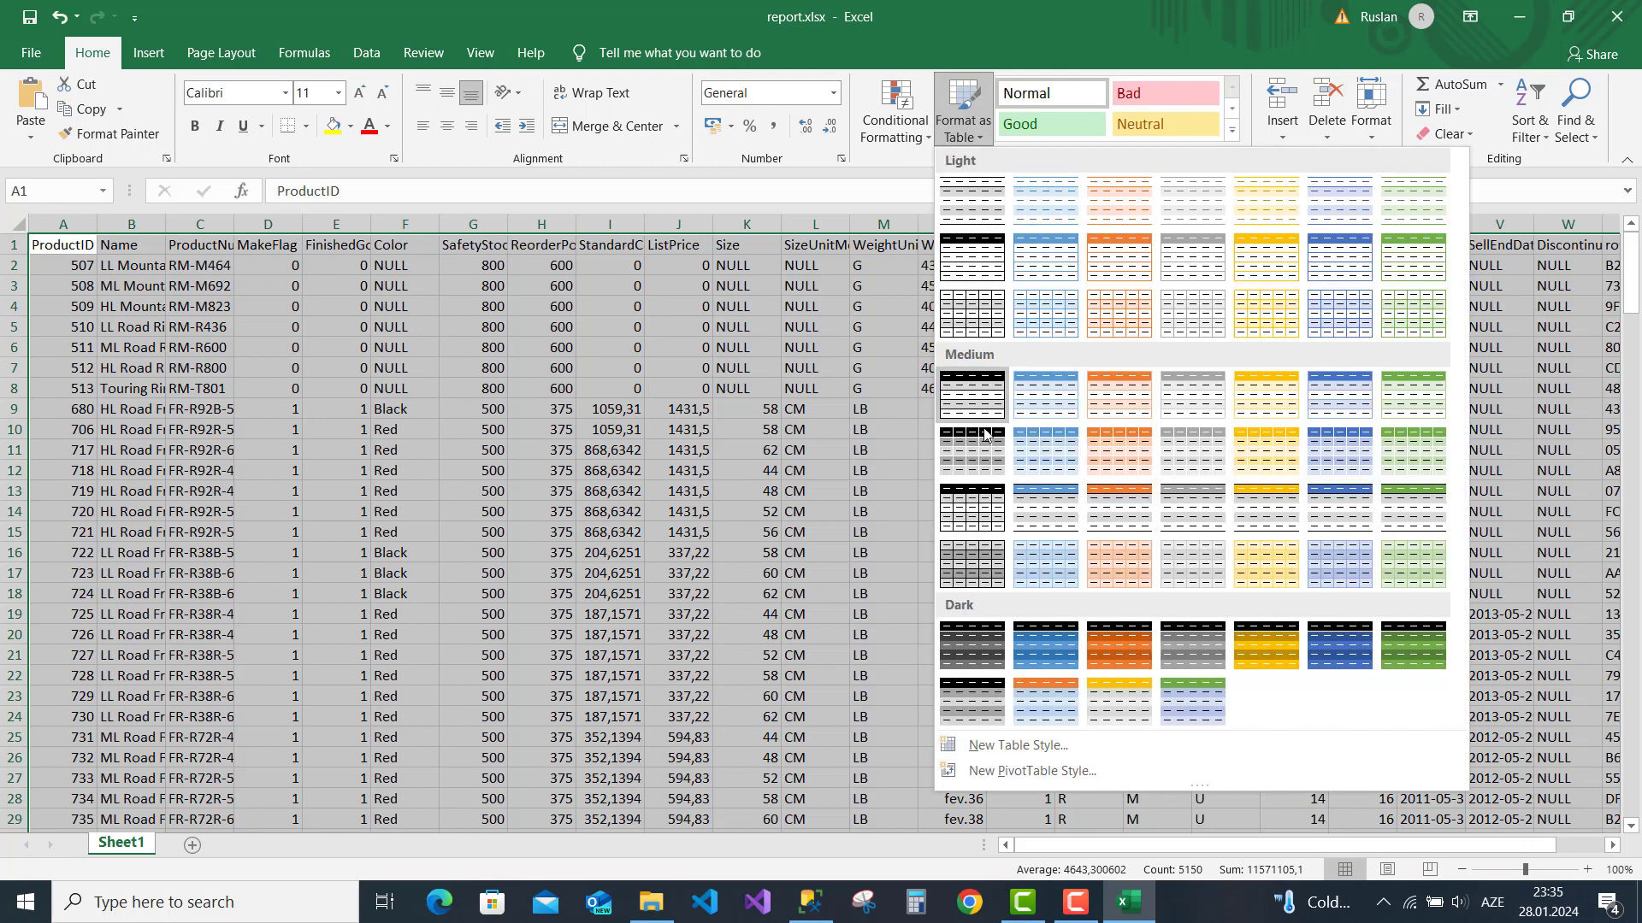
click(1049, 382)
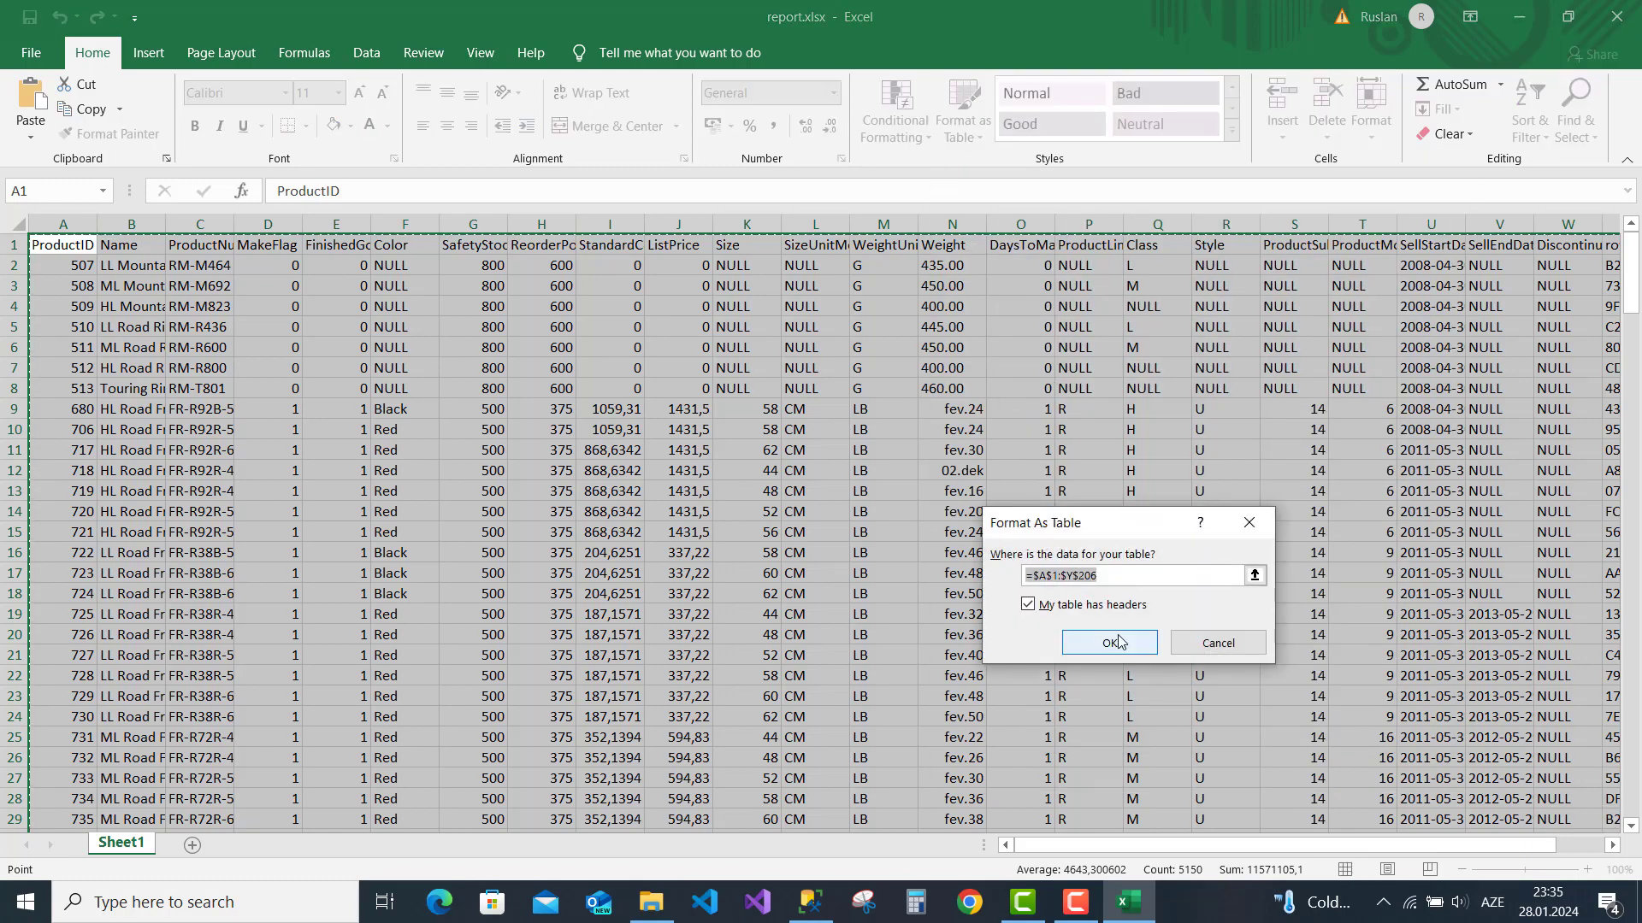
click(1109, 644)
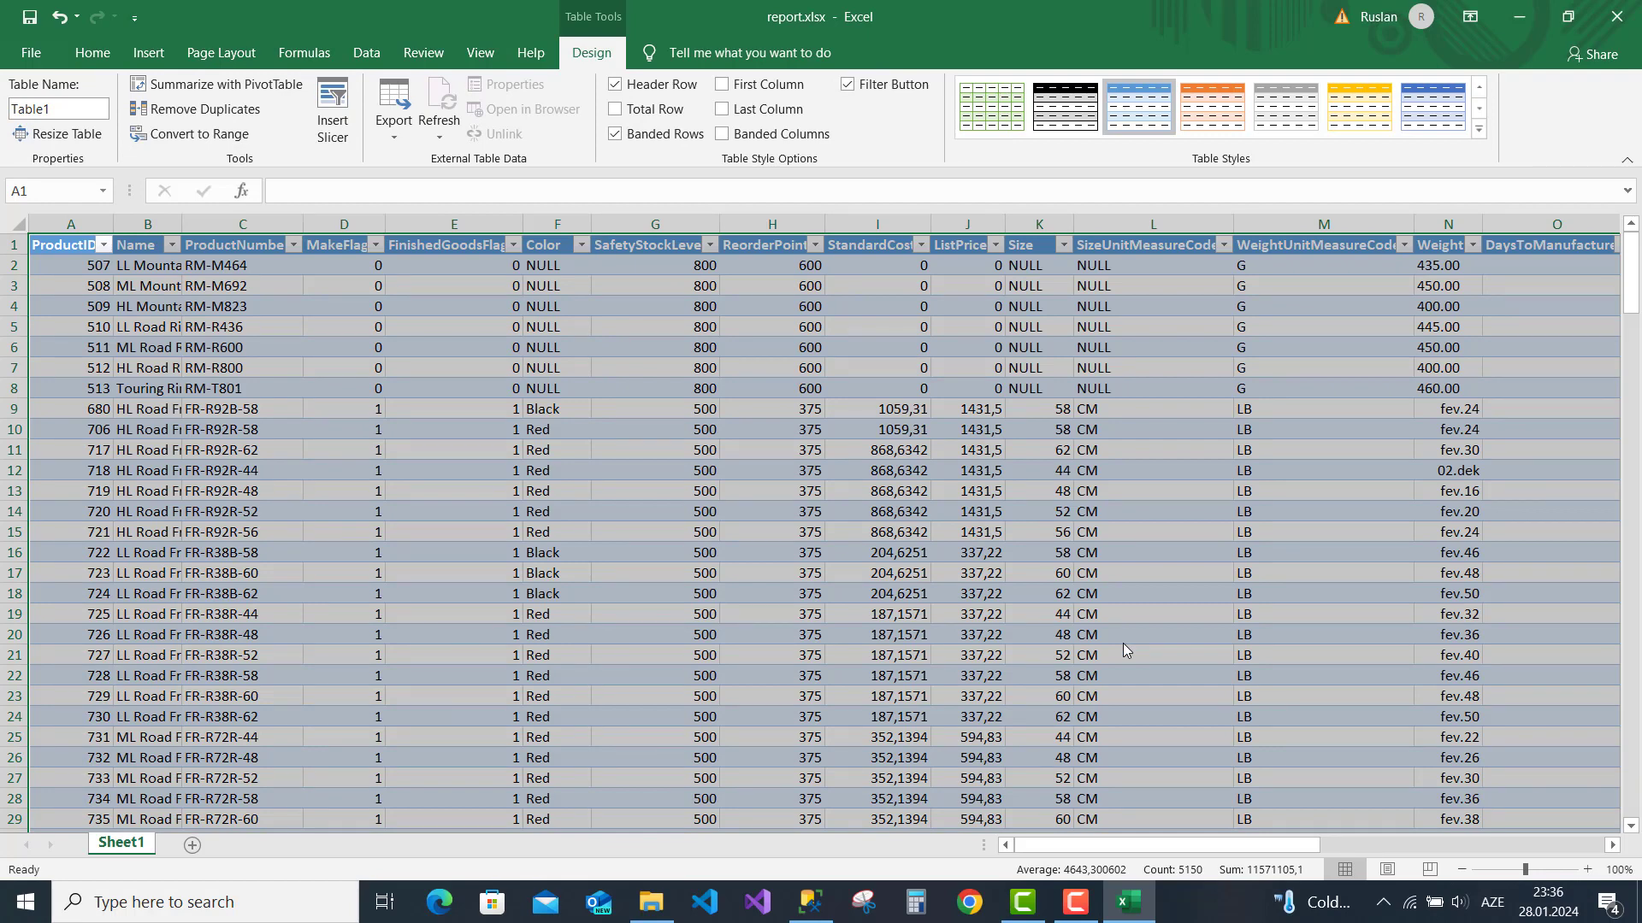
Examine the Weight column's values in rows 3 to 9 and the underlying content of cell N9
click(1437, 368)
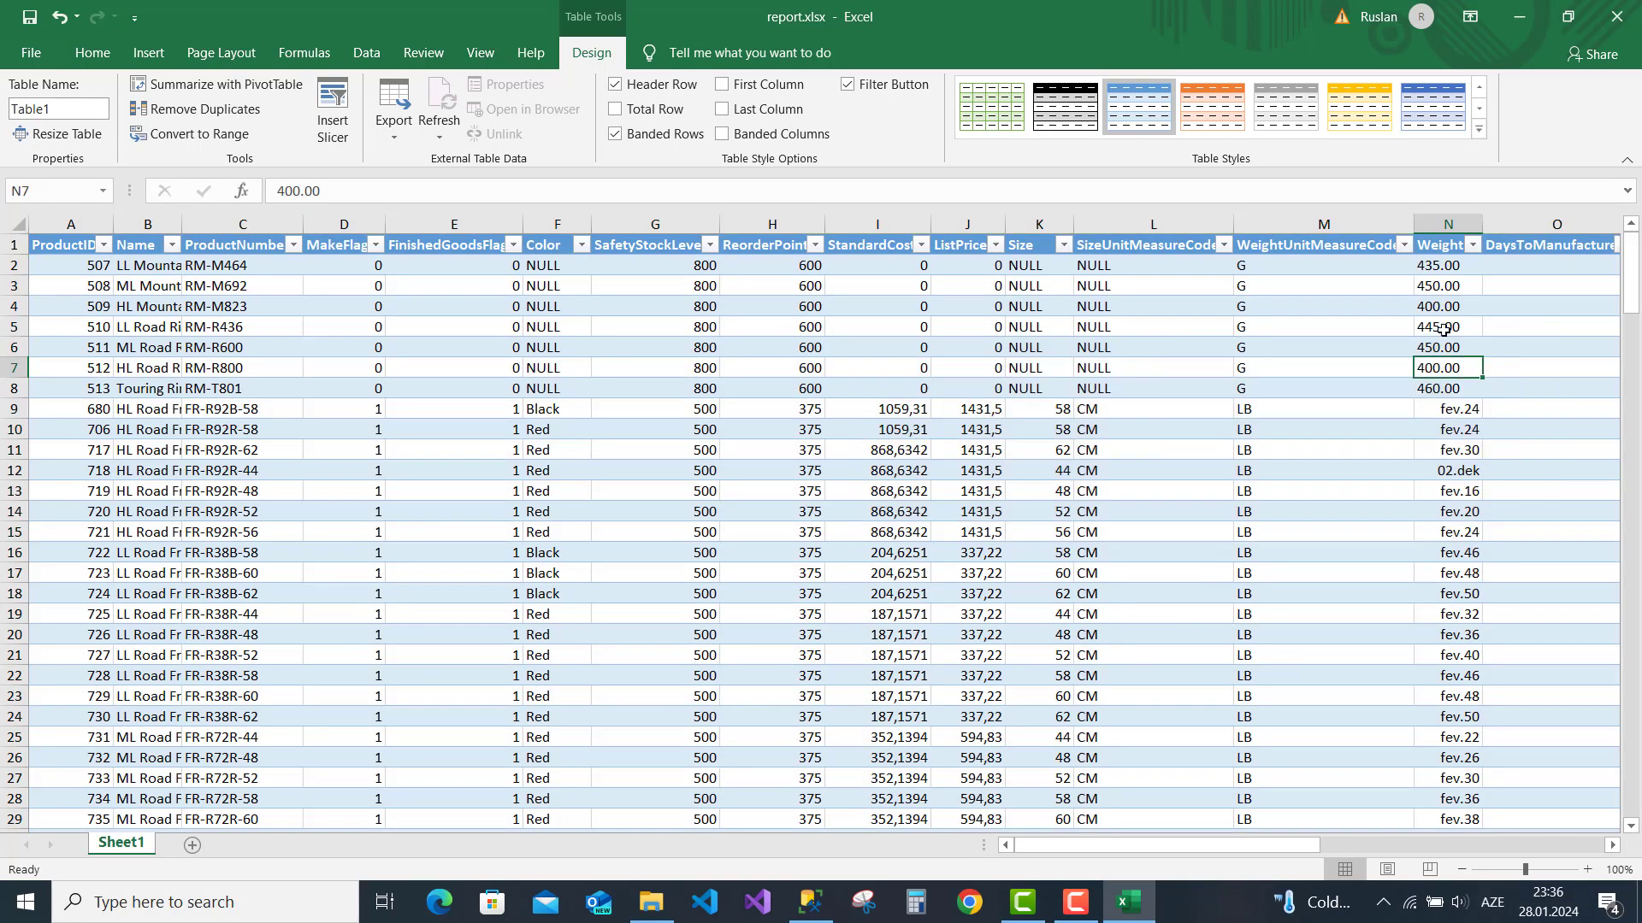
drag(1433, 309, 1443, 366)
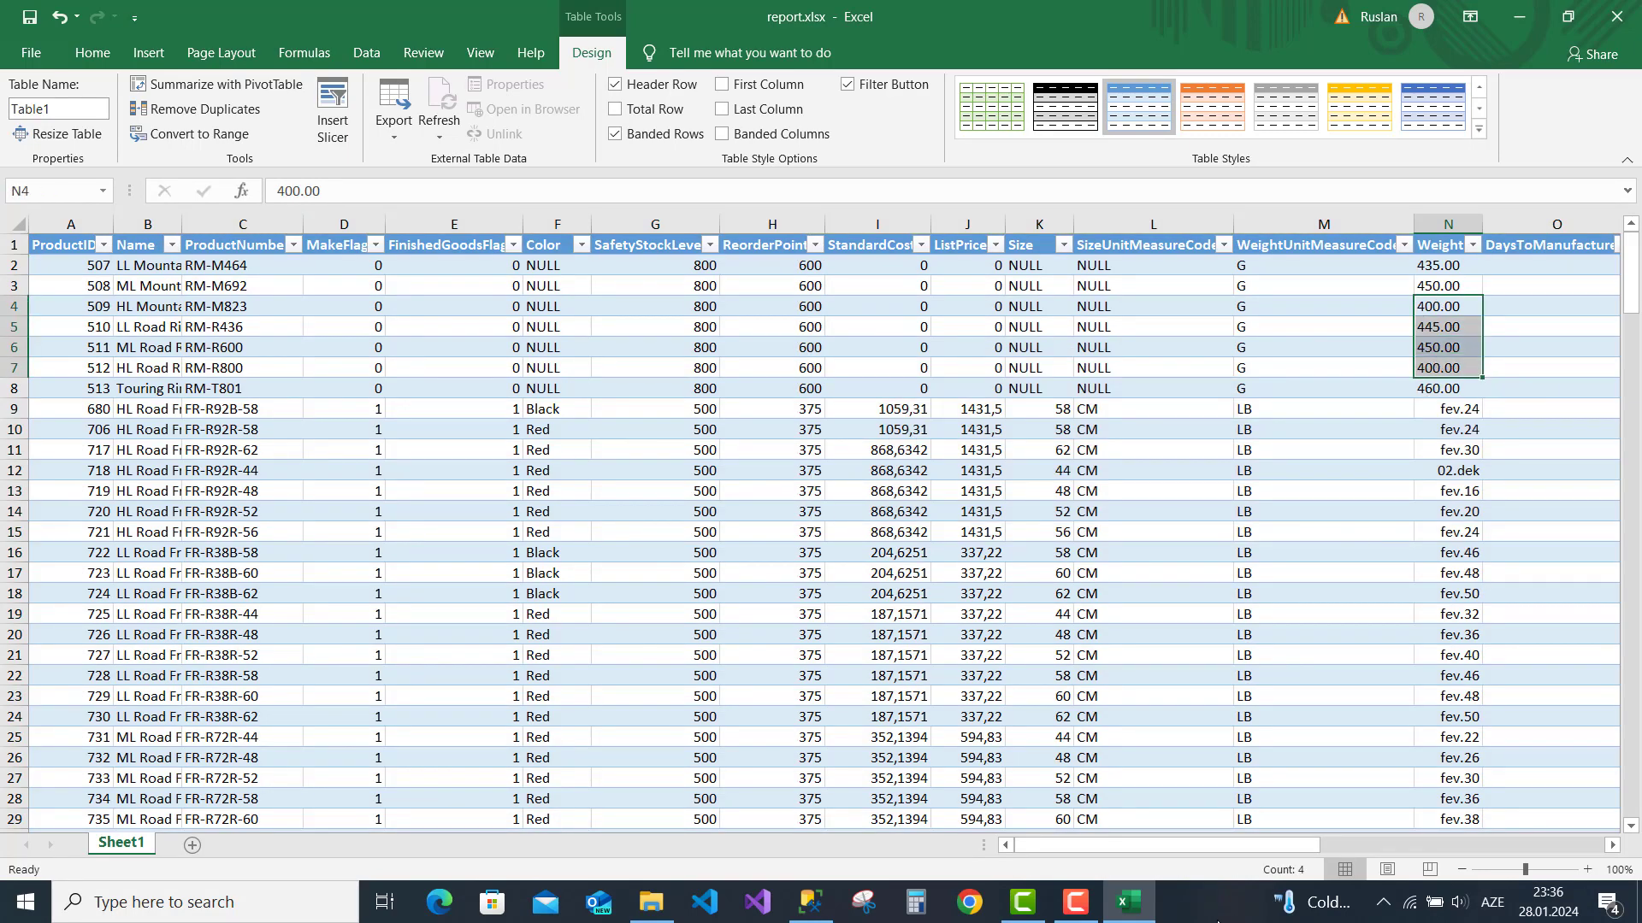
click(89, 53)
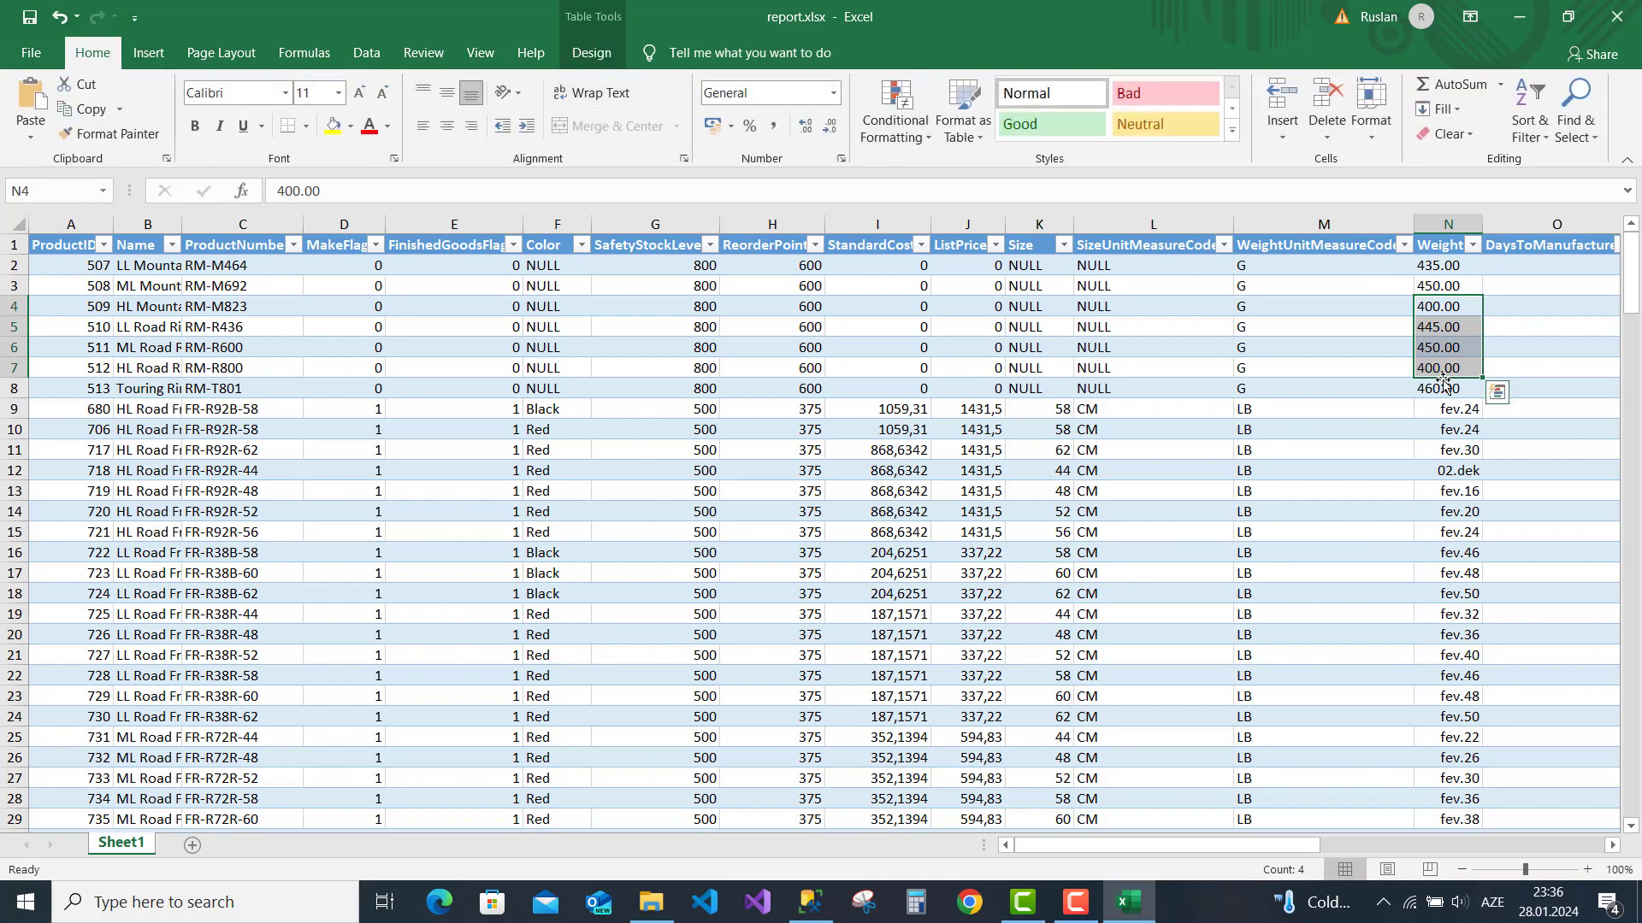
click(1445, 288)
mouse_move(1446, 295)
mouse_down()
mouse_move(1460, 414)
mouse_move(1450, 297)
mouse_up()
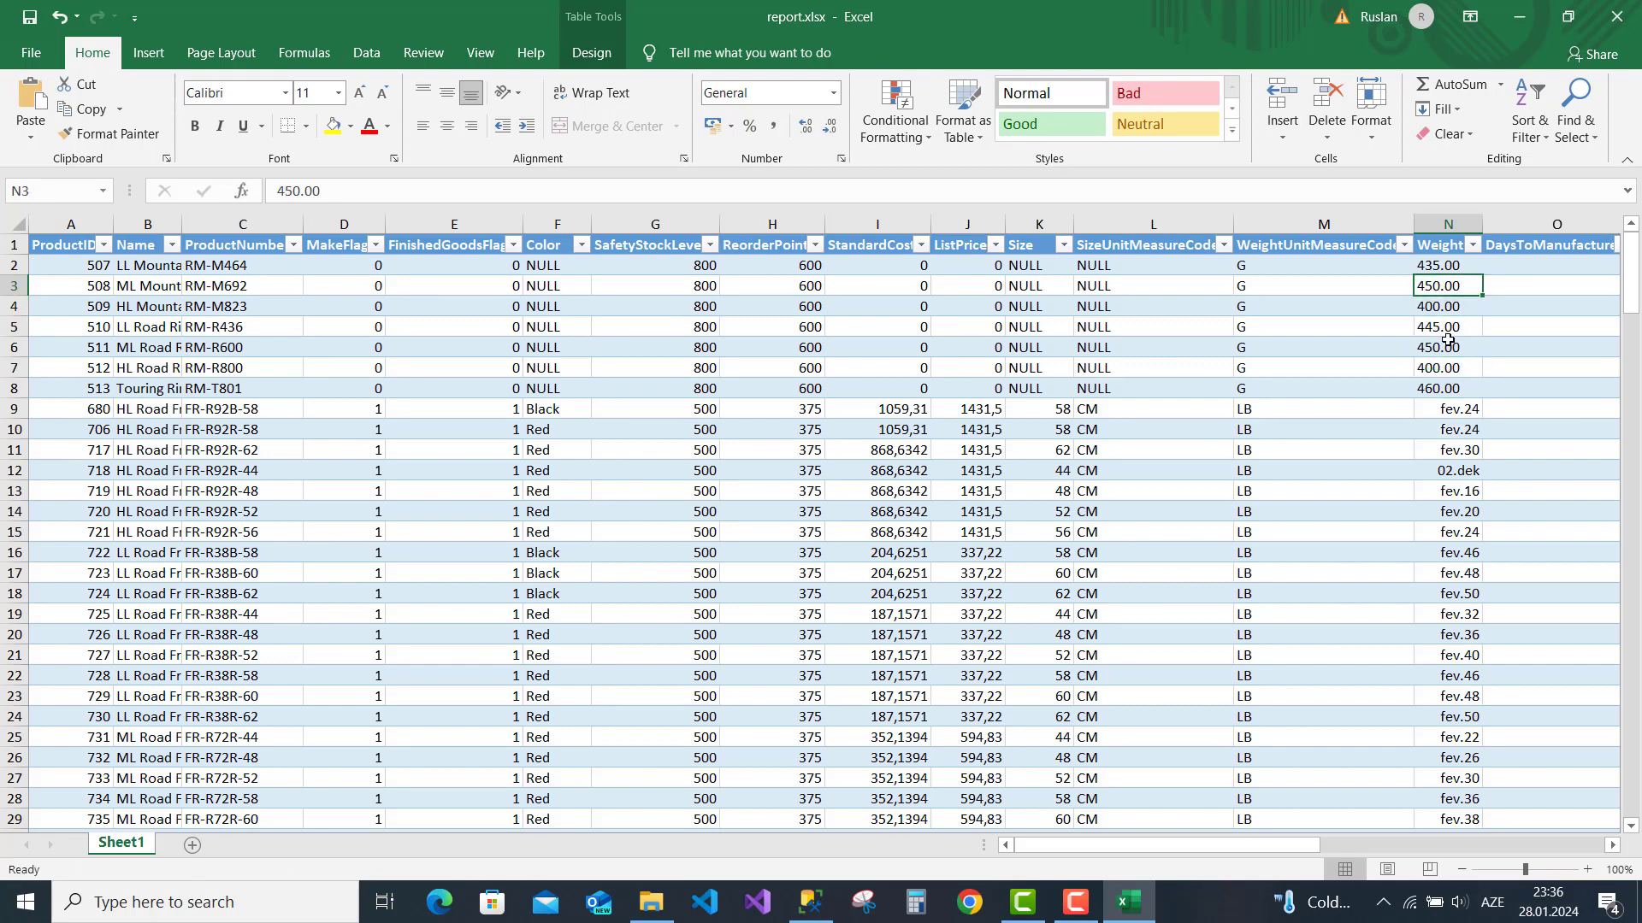
click(1445, 411)
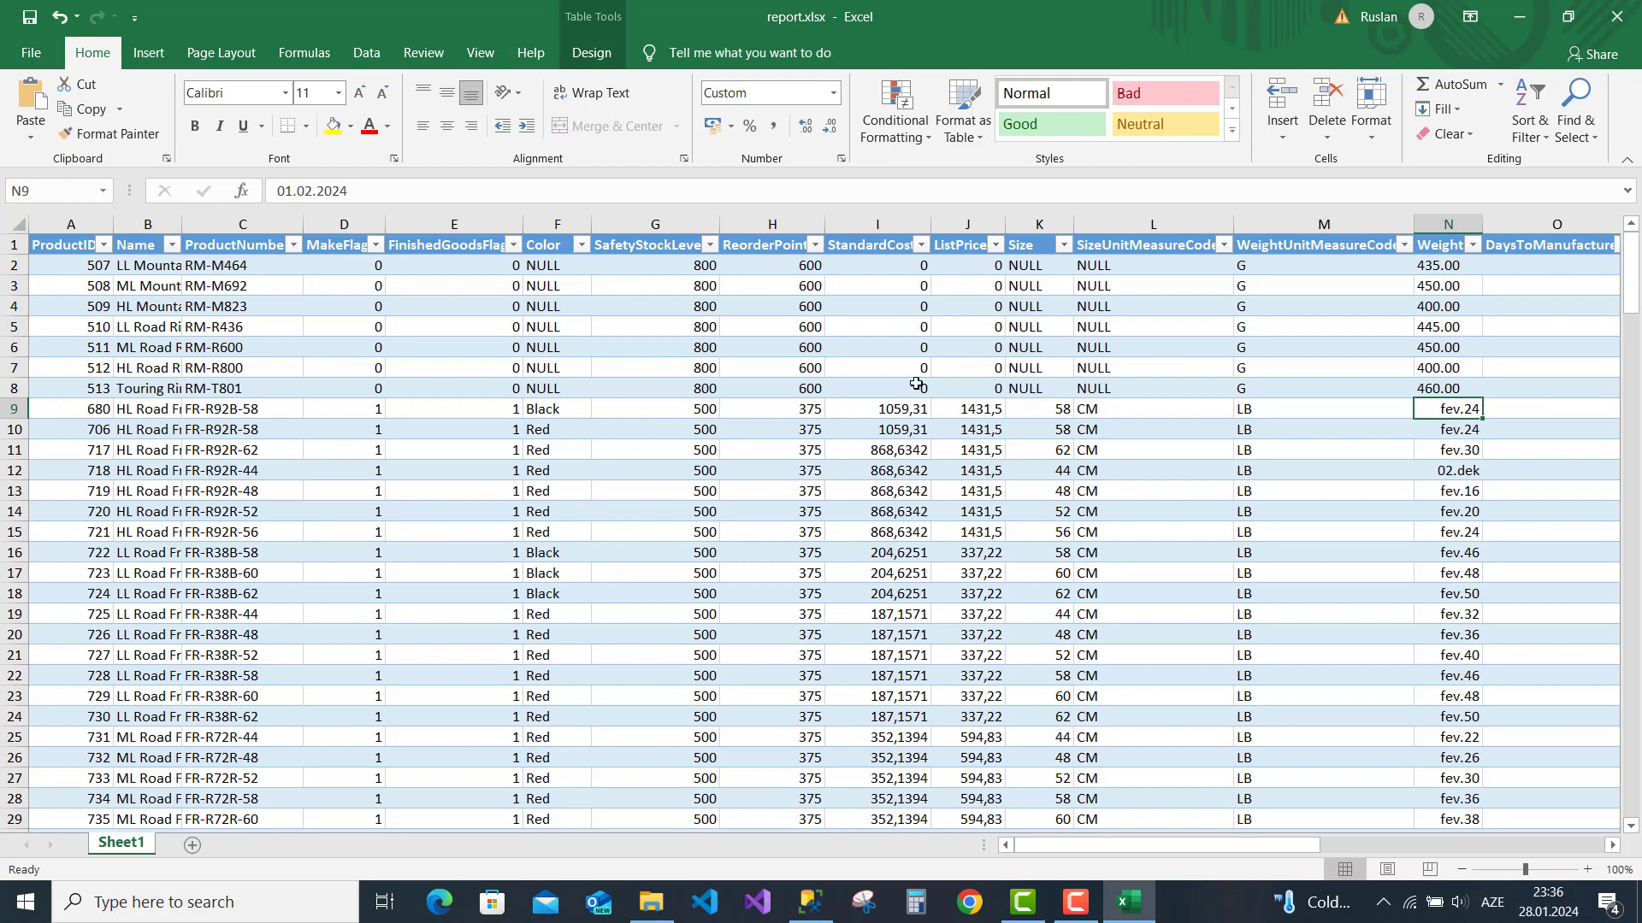
click(380, 188)
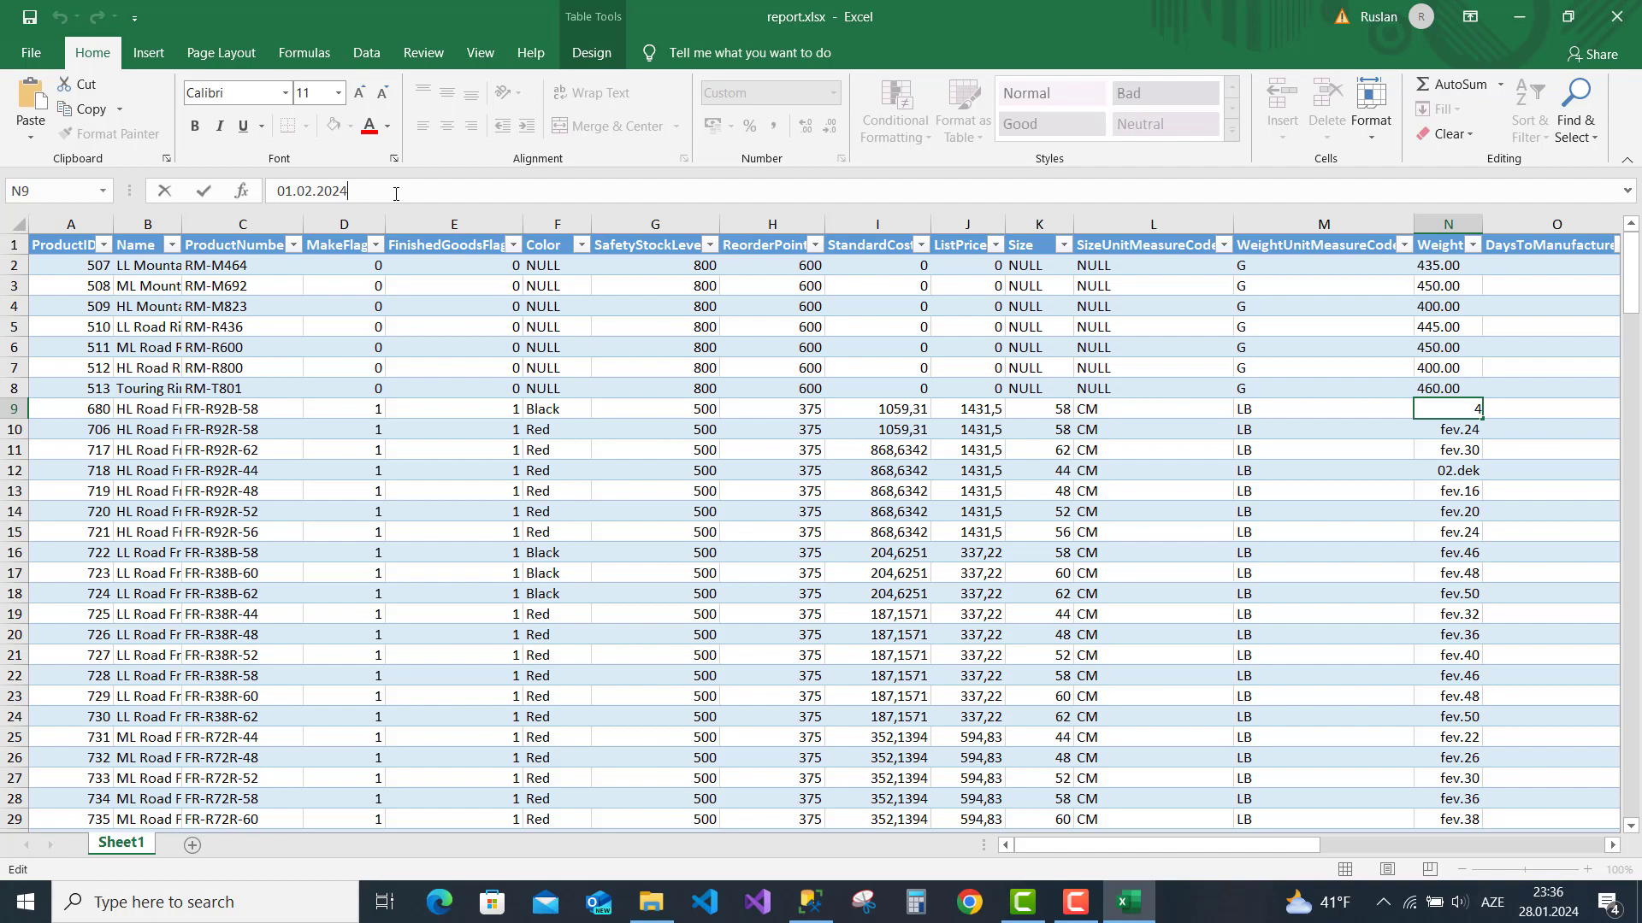
Switch to SQL Server Management Studio and add the comment --2.24 on the line below --400.00
click(813, 904)
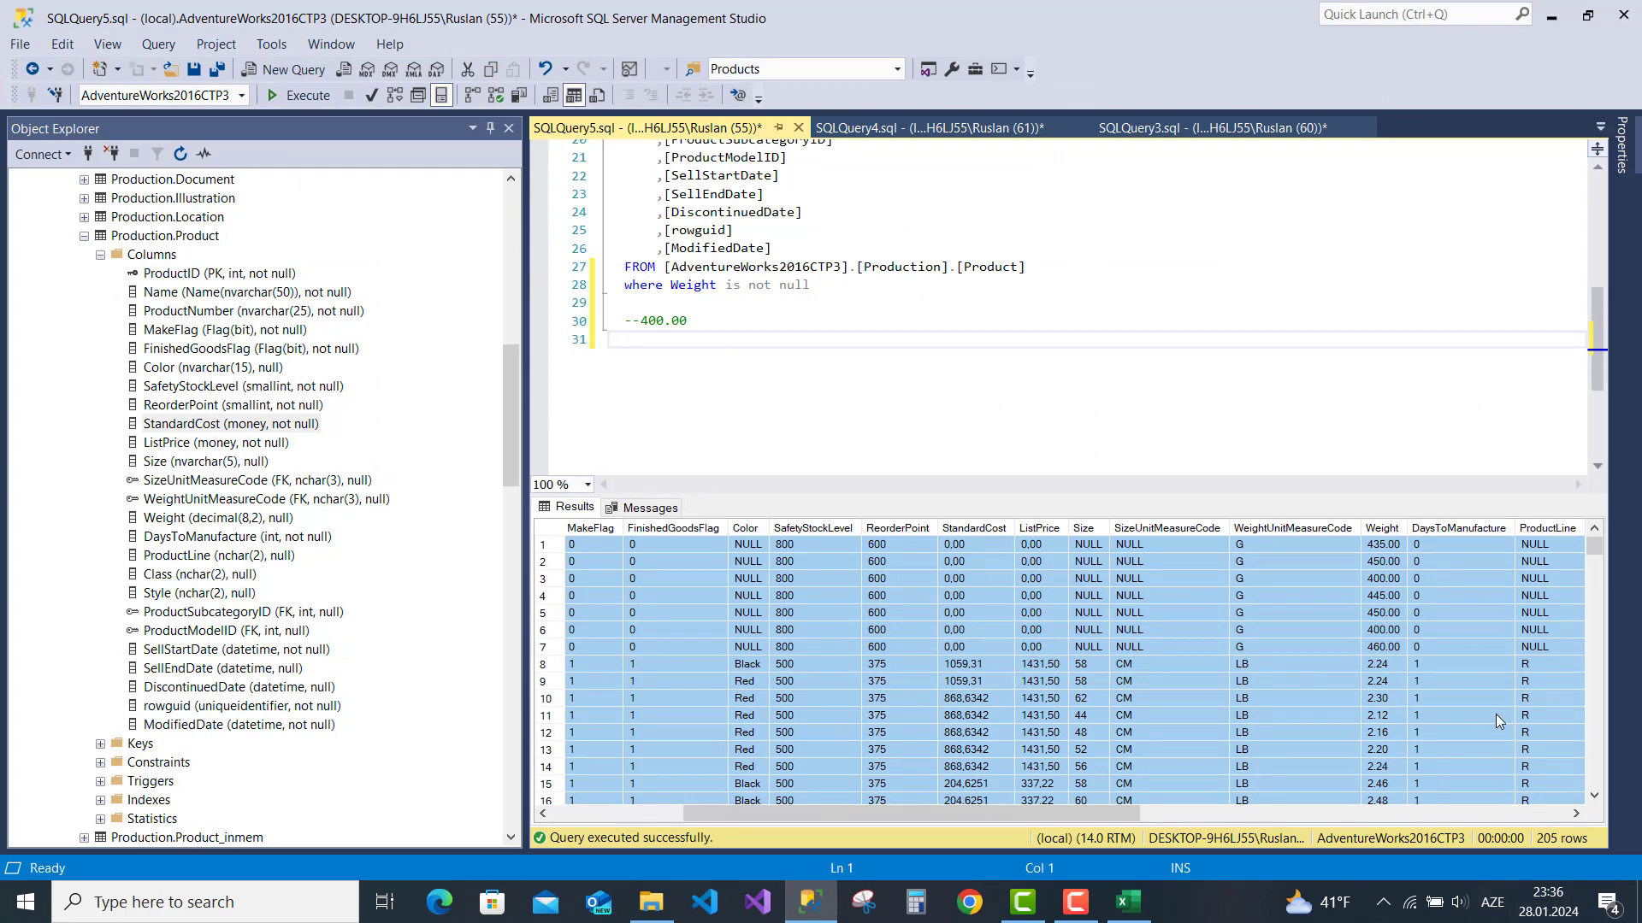
click(1383, 665)
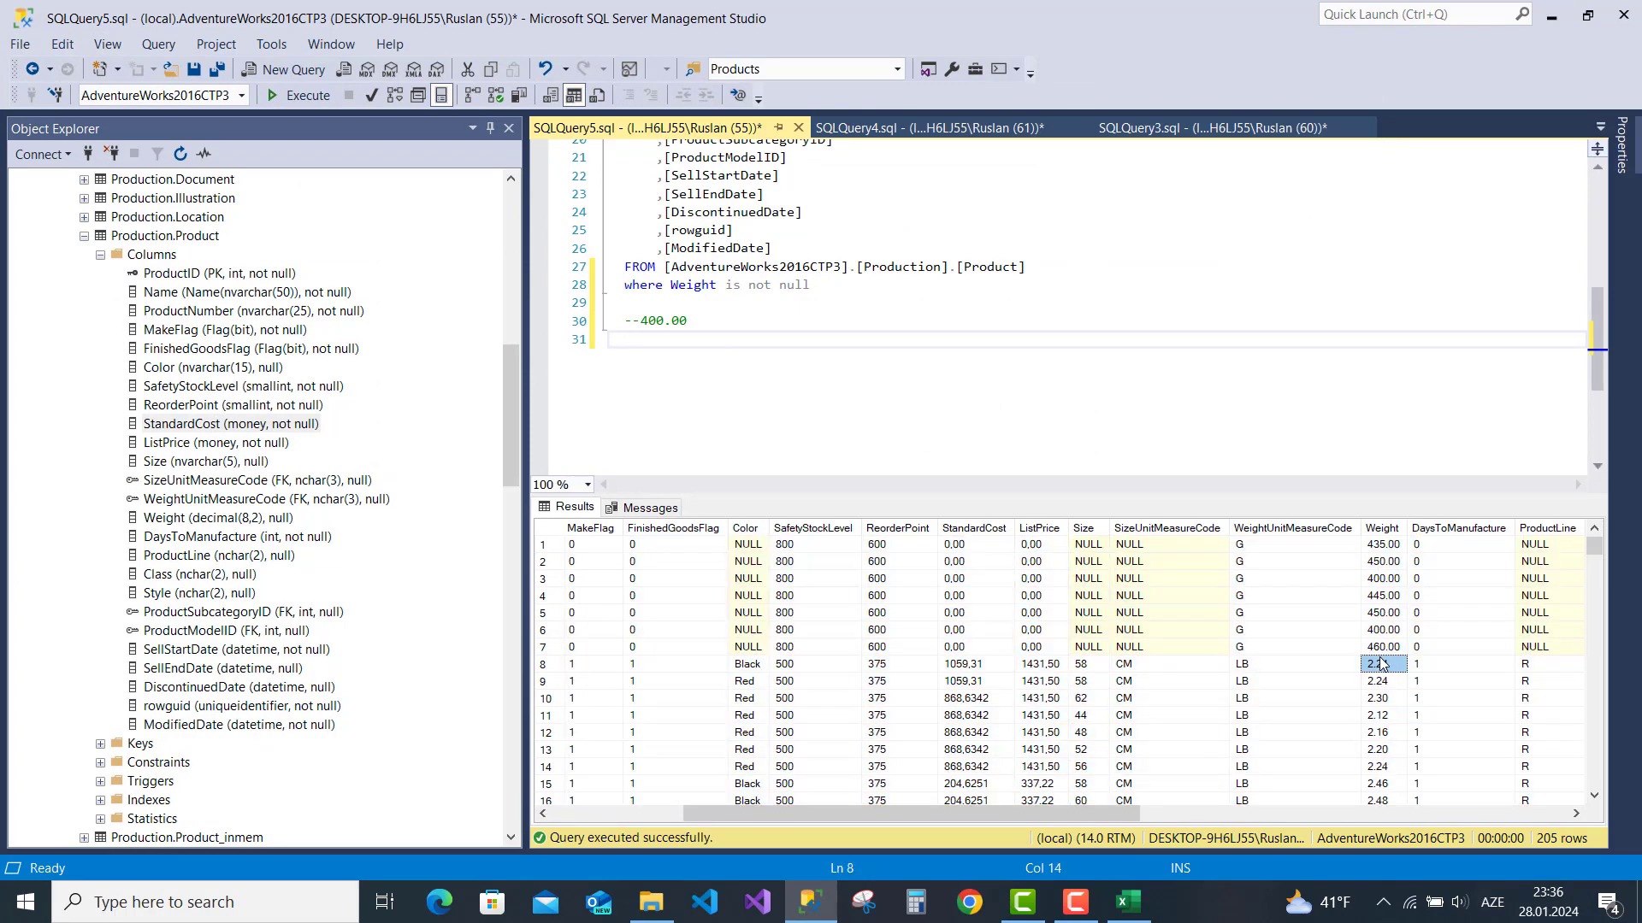
click(734, 371)
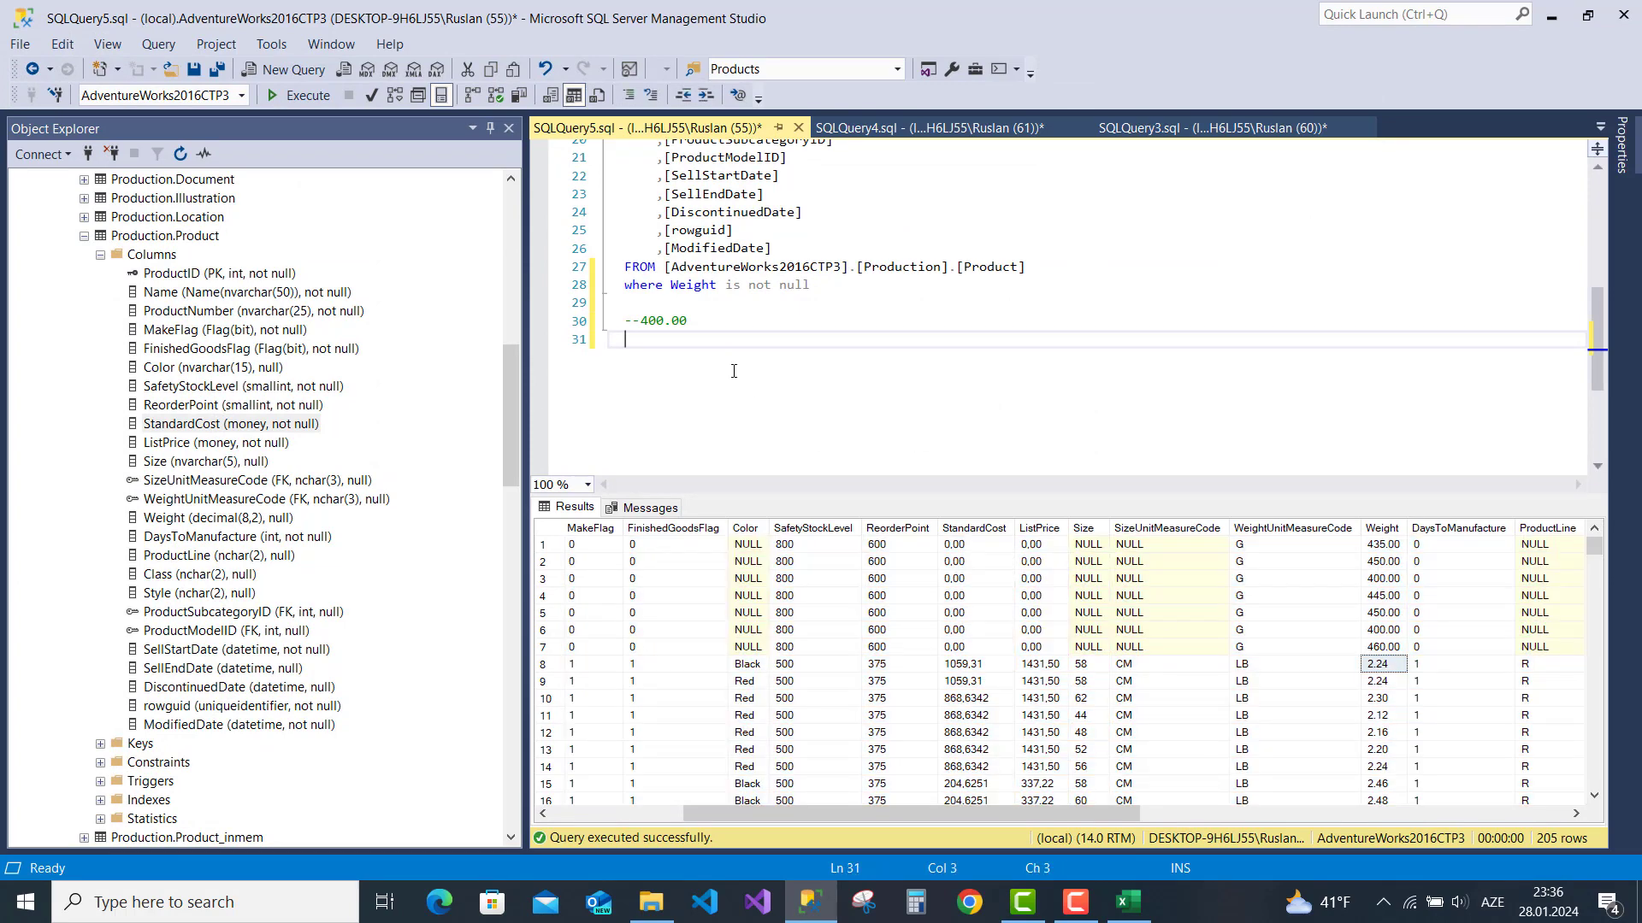
text(--2.24)
Switch back to Excel and check the stored content of Weight cell N9 without changing it
click(1128, 903)
double_click(1460, 415)
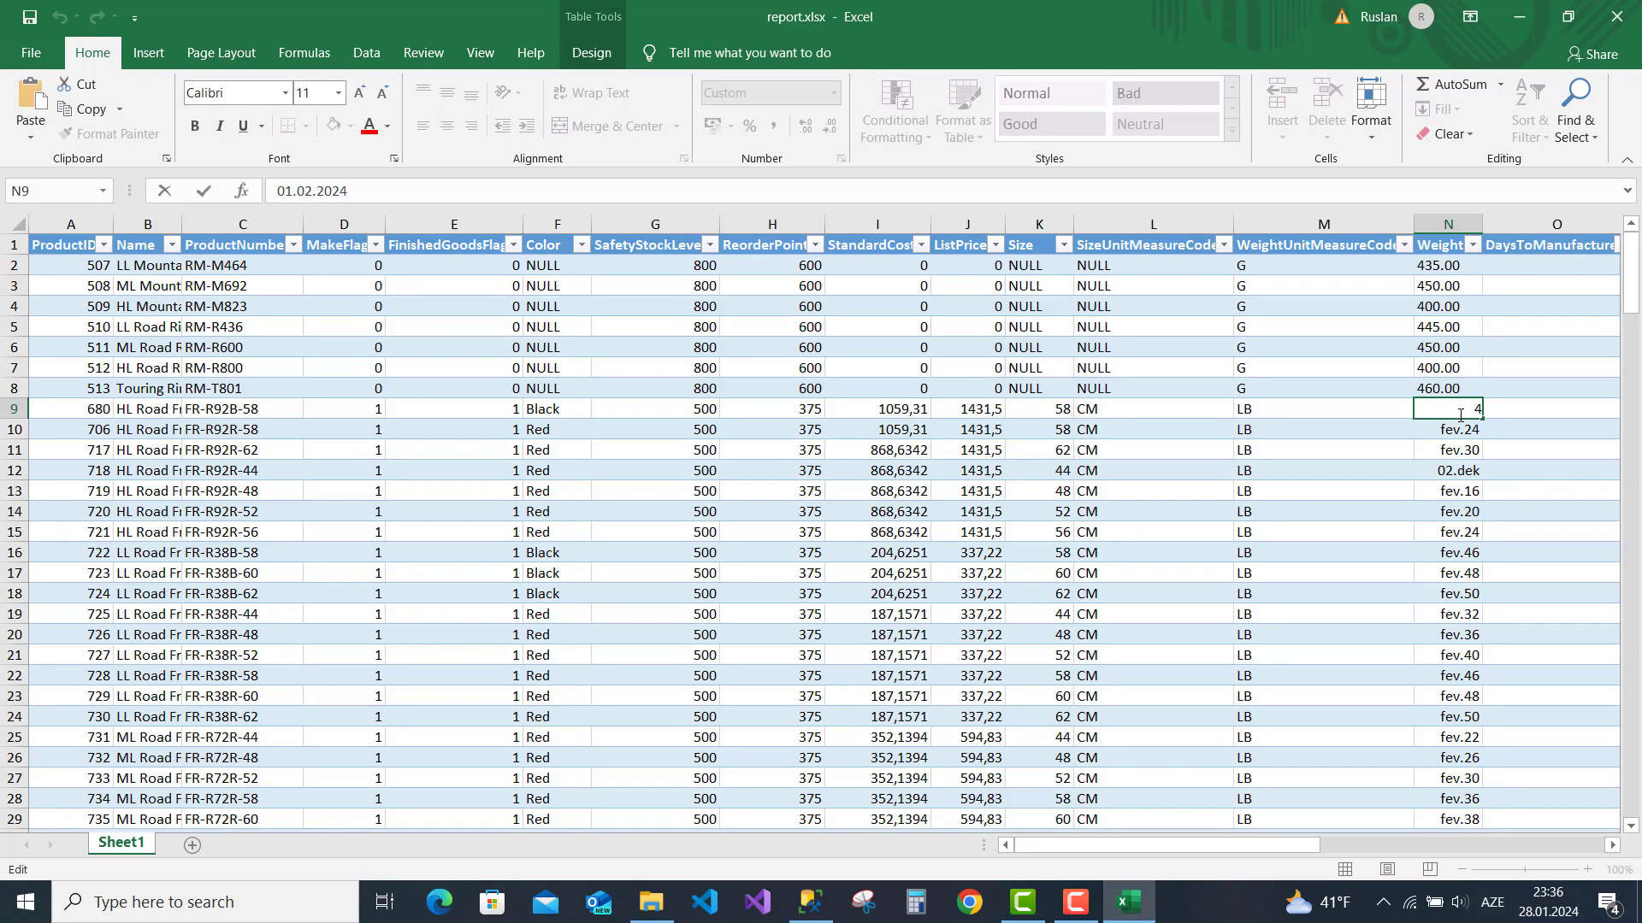
click(1528, 427)
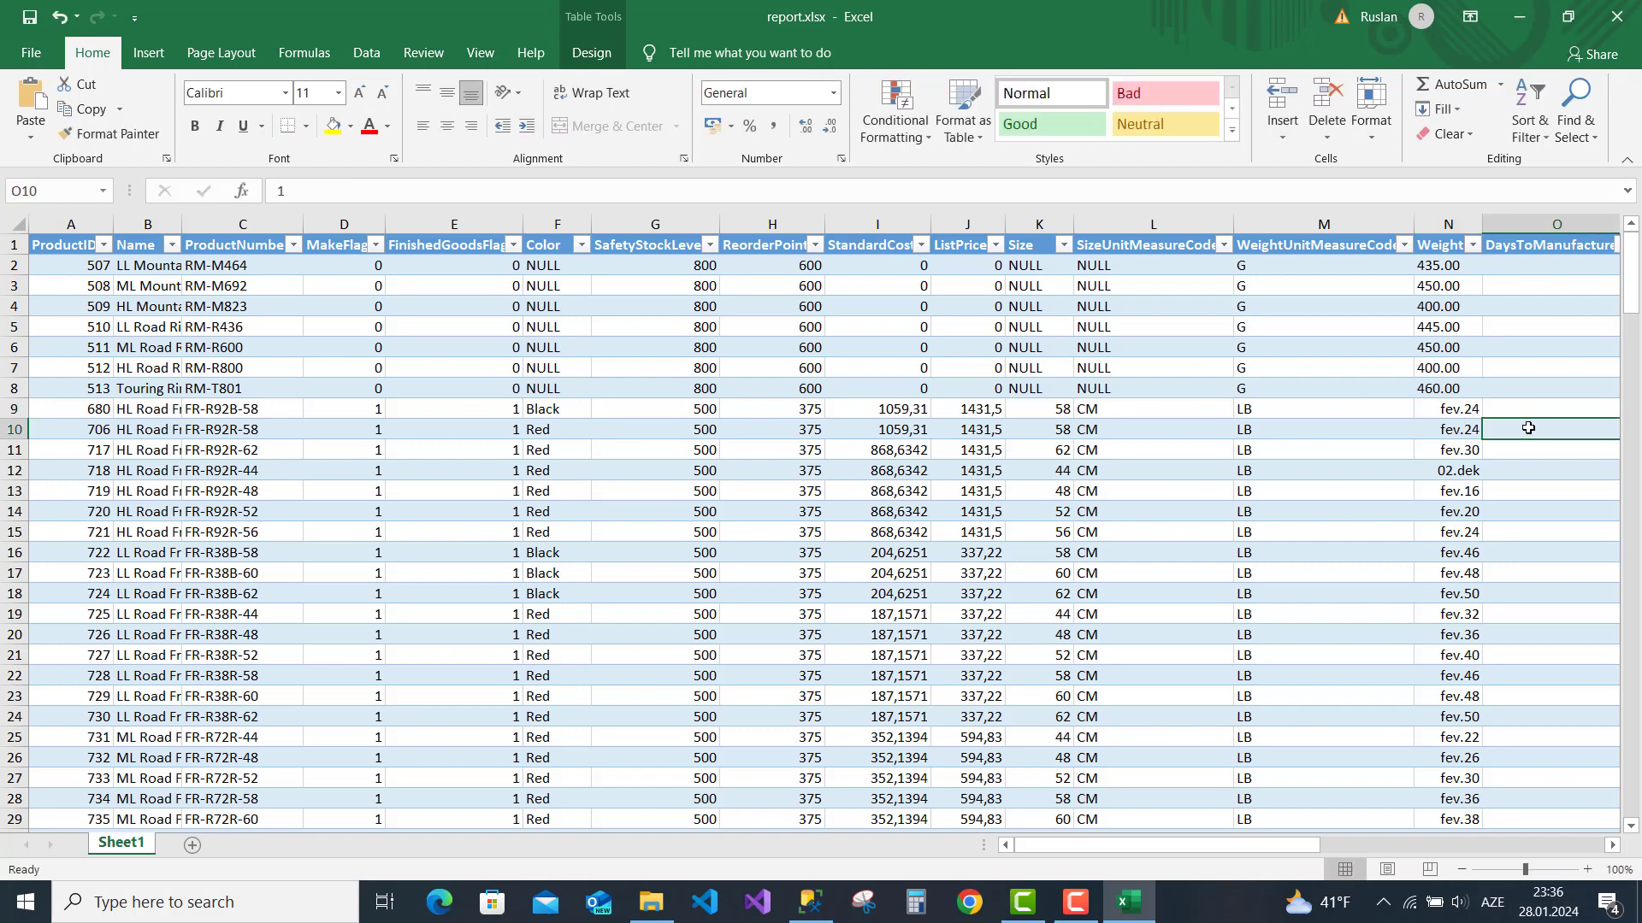
click(1447, 410)
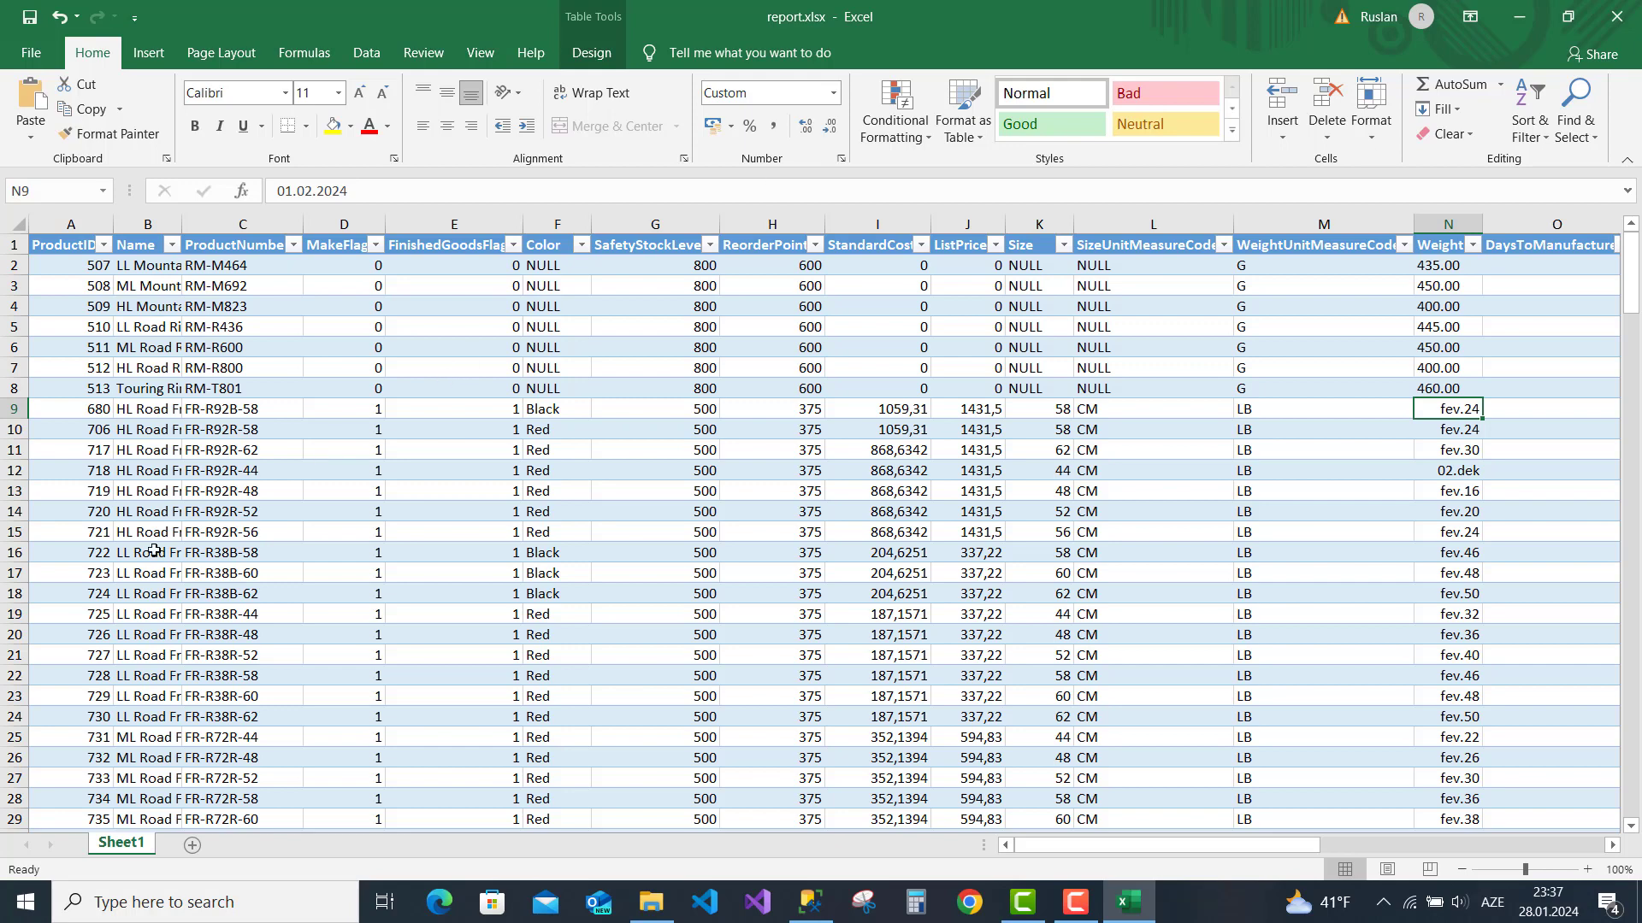
Add a new worksheet after Sheet1, set all its cells to the Text number format, and select cell A1
click(192, 851)
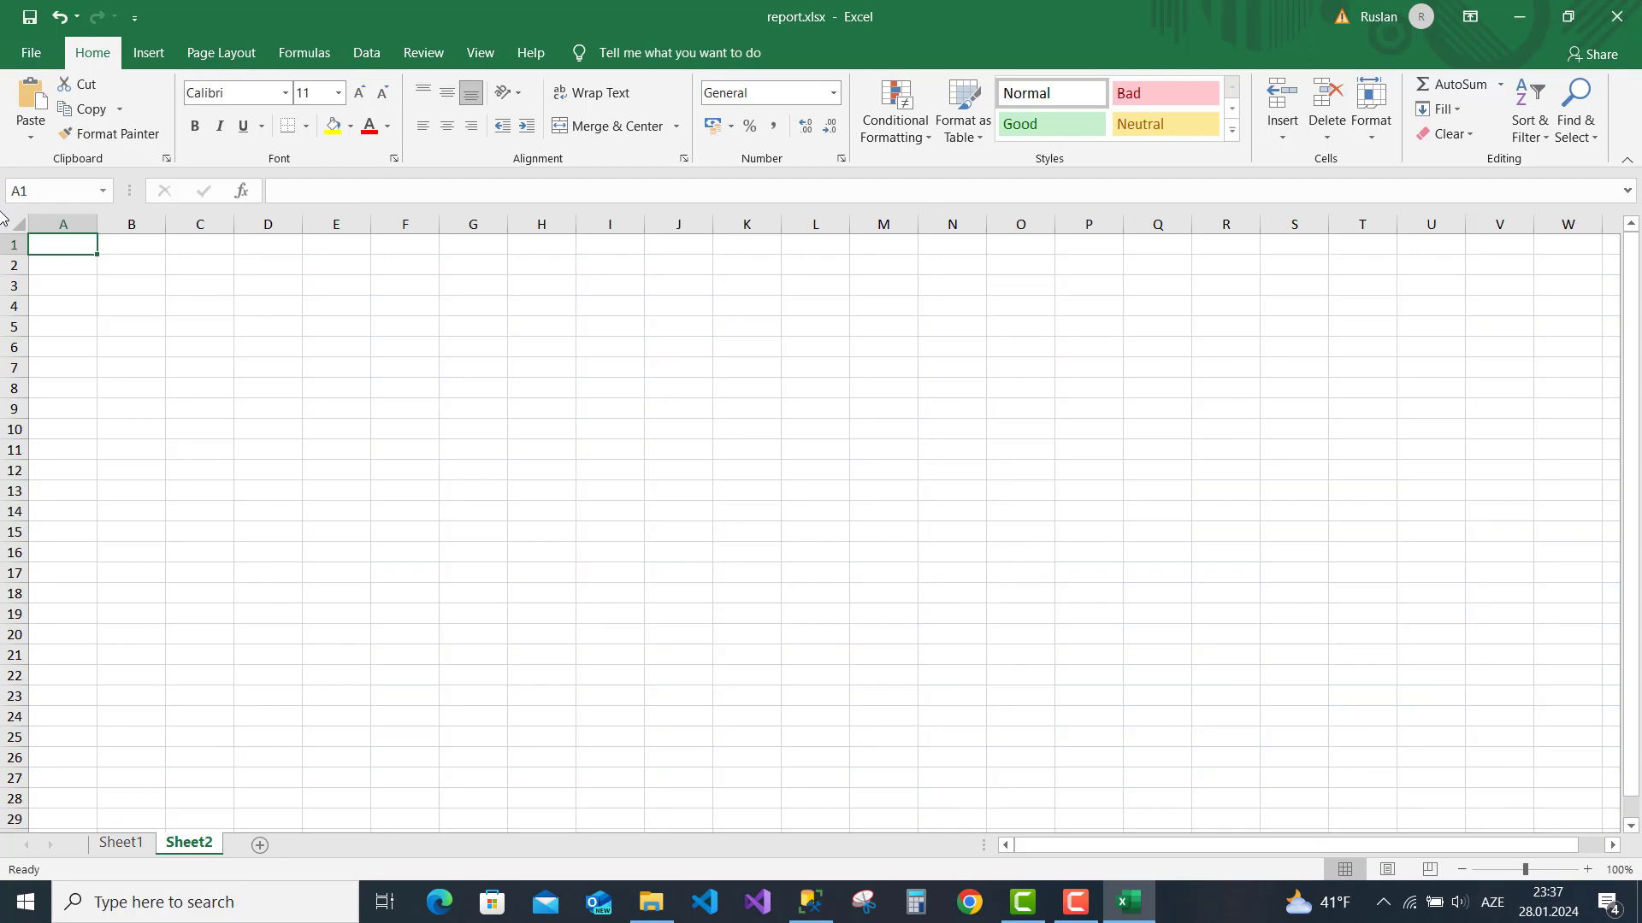
click(20, 226)
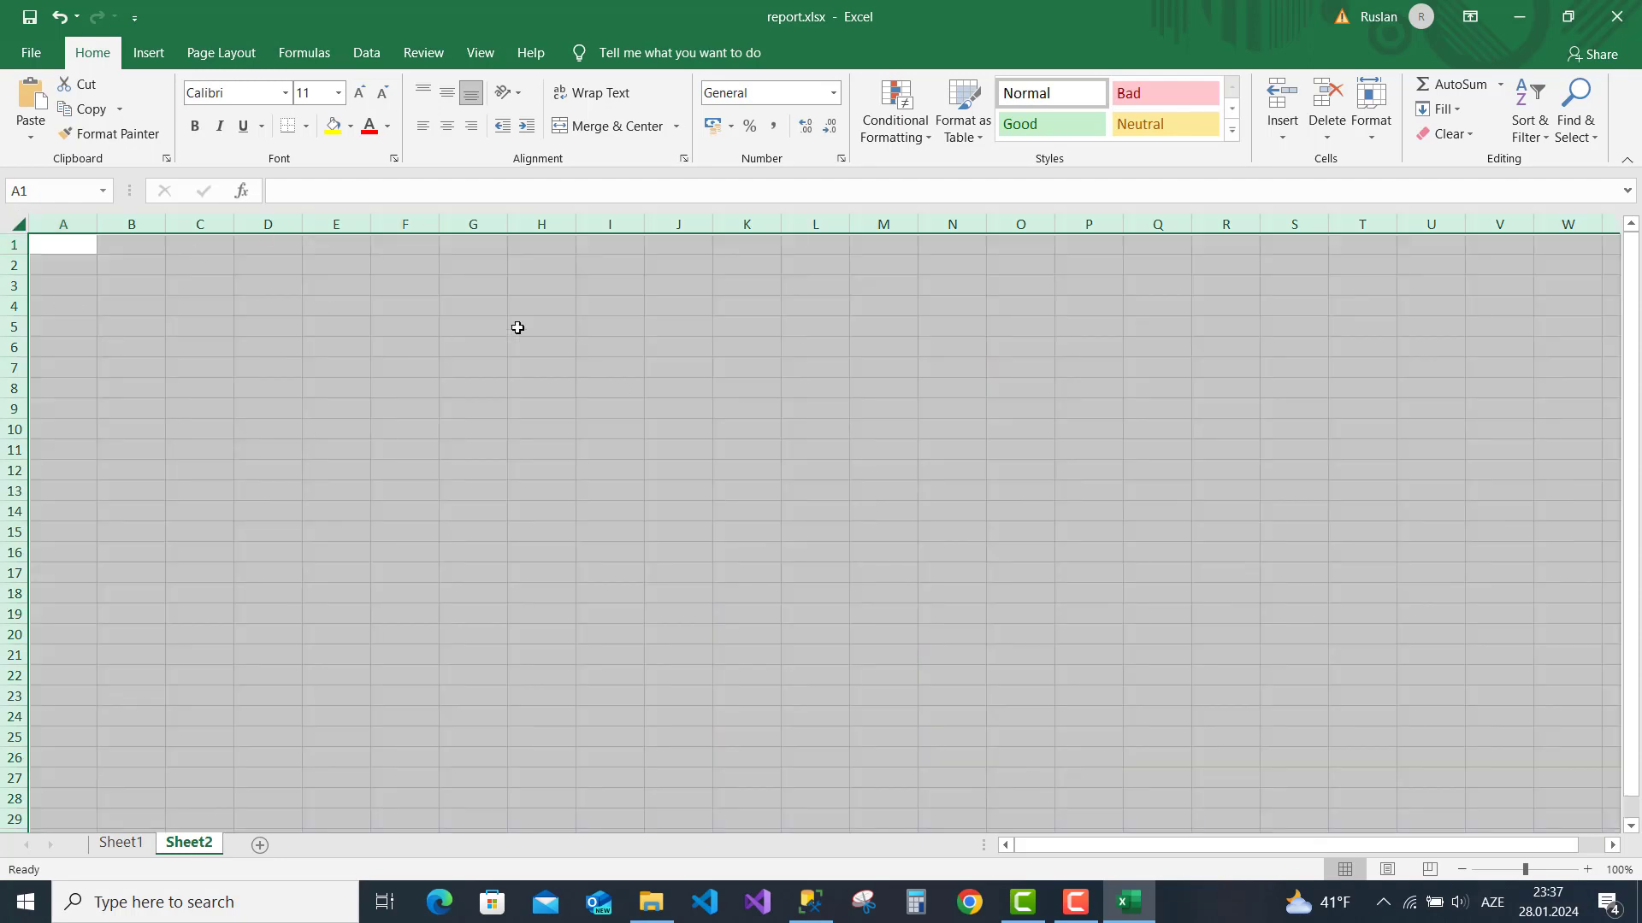
click(833, 94)
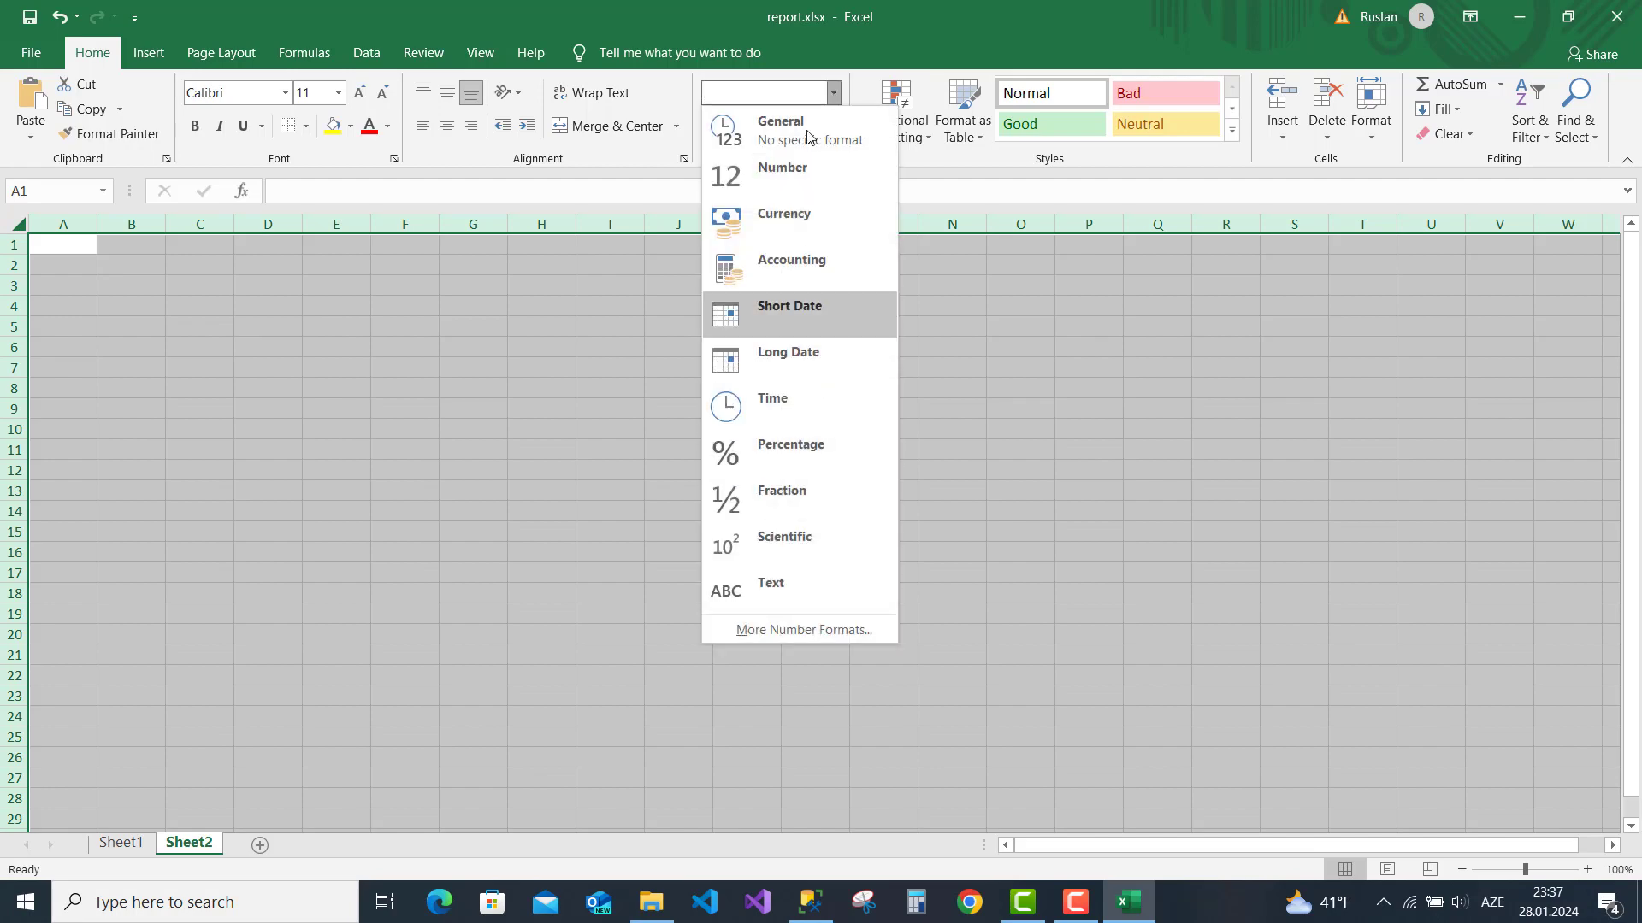
click(787, 592)
click(85, 250)
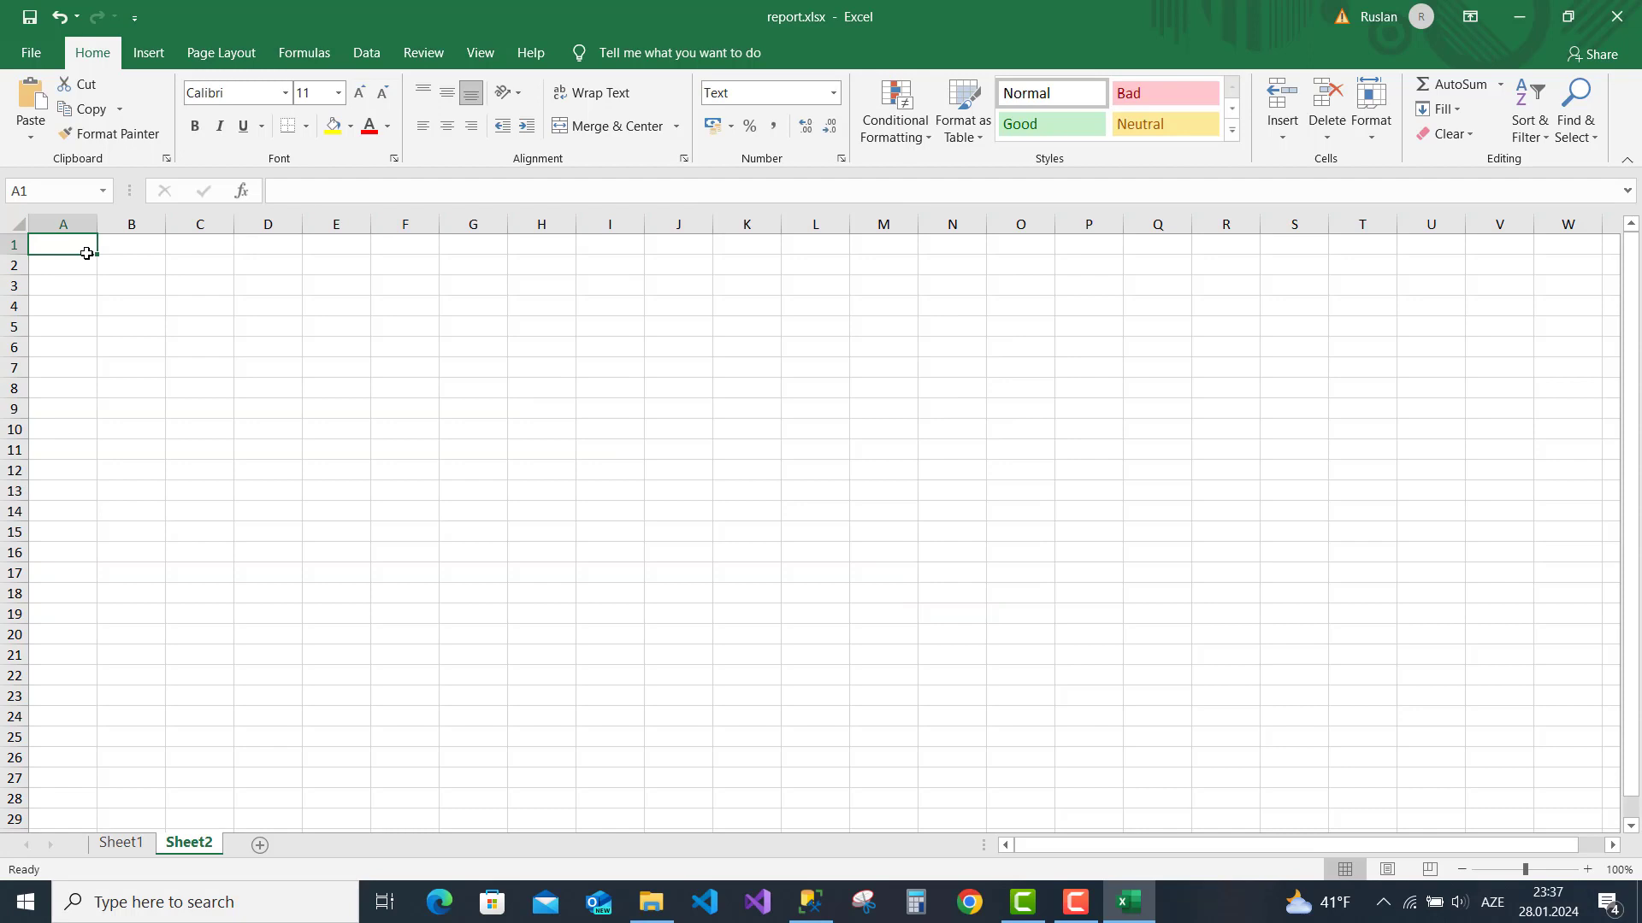
Switch to SQL Server Management Studio, copy all query results with headers, and paste them at cell A1 of Sheet2 in Excel
text(2.24)
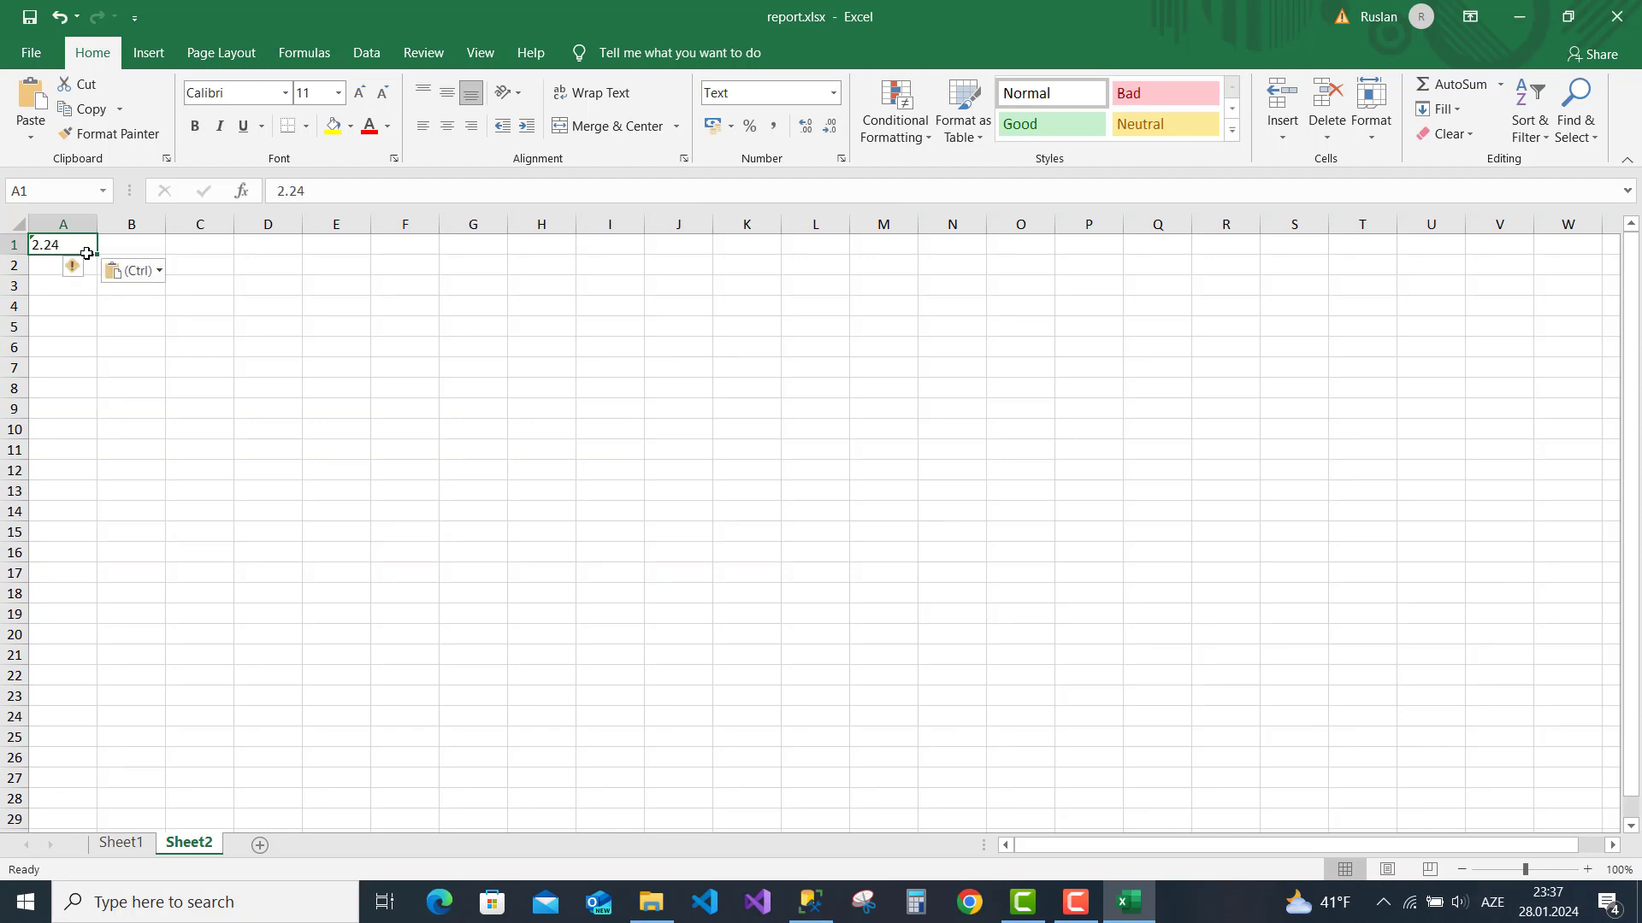
key(ctrl+z)
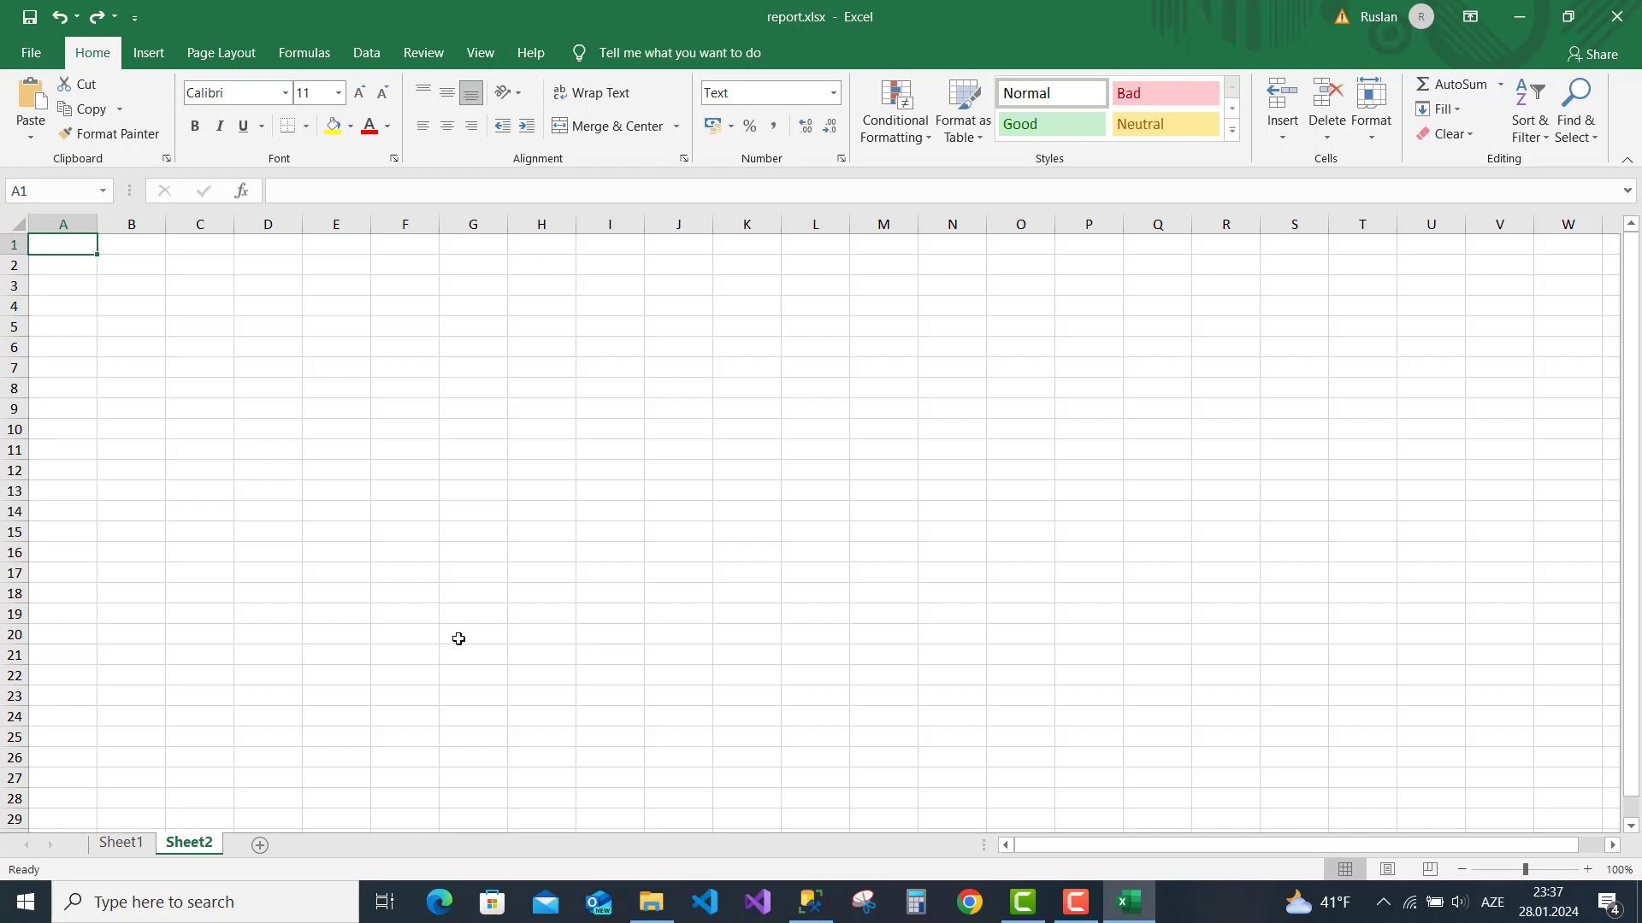
click(808, 904)
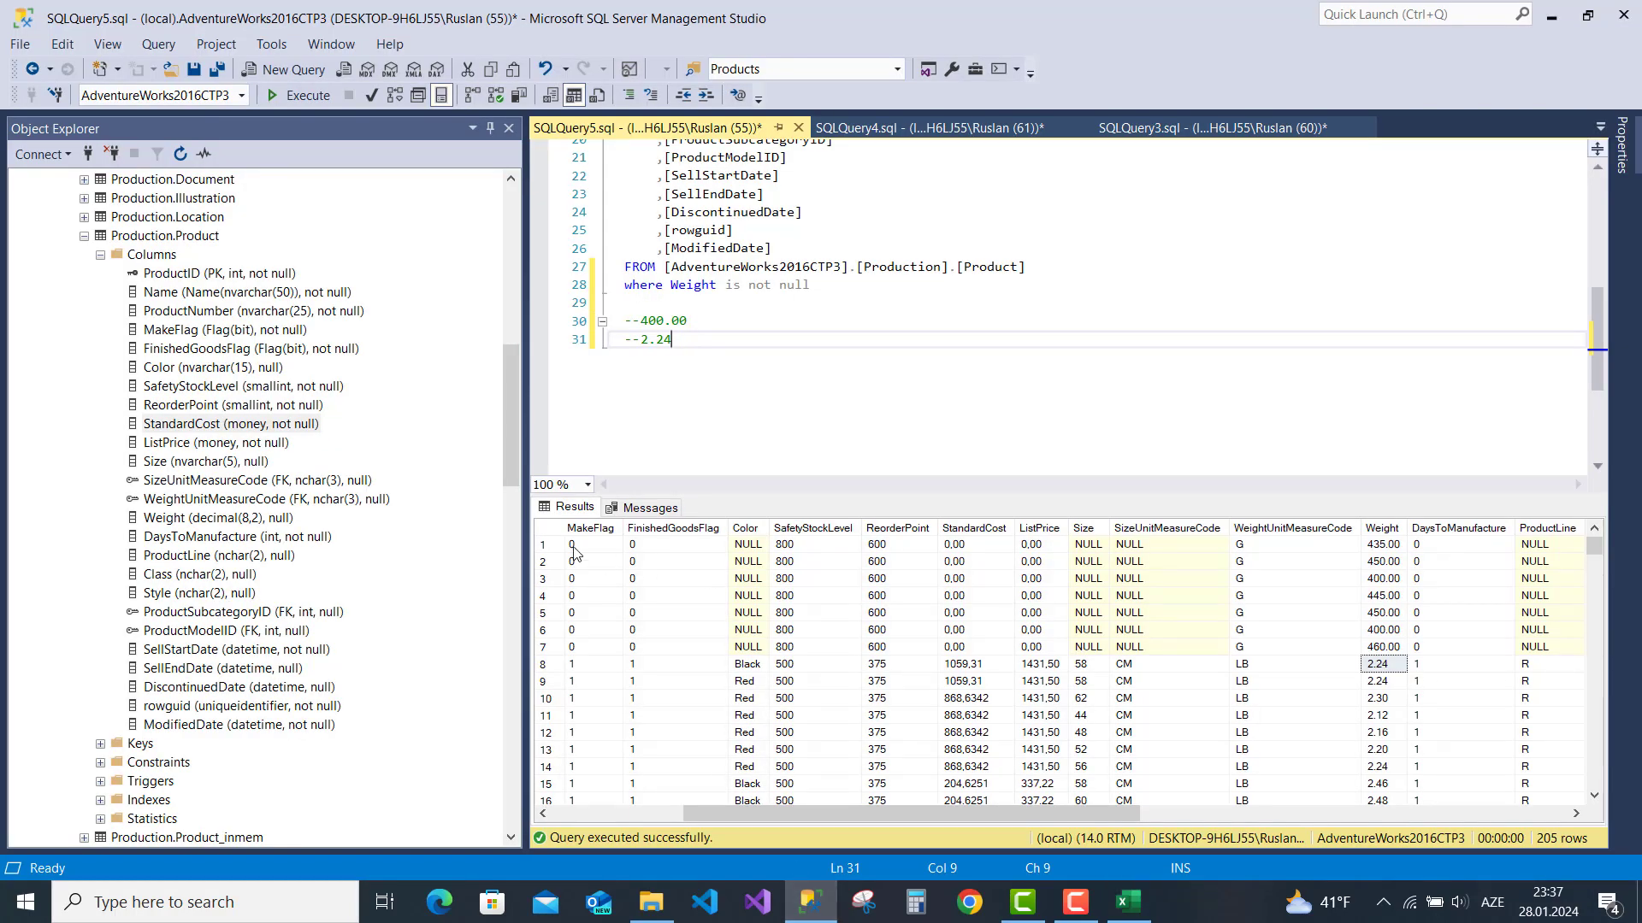
click(548, 532)
right_click(548, 536)
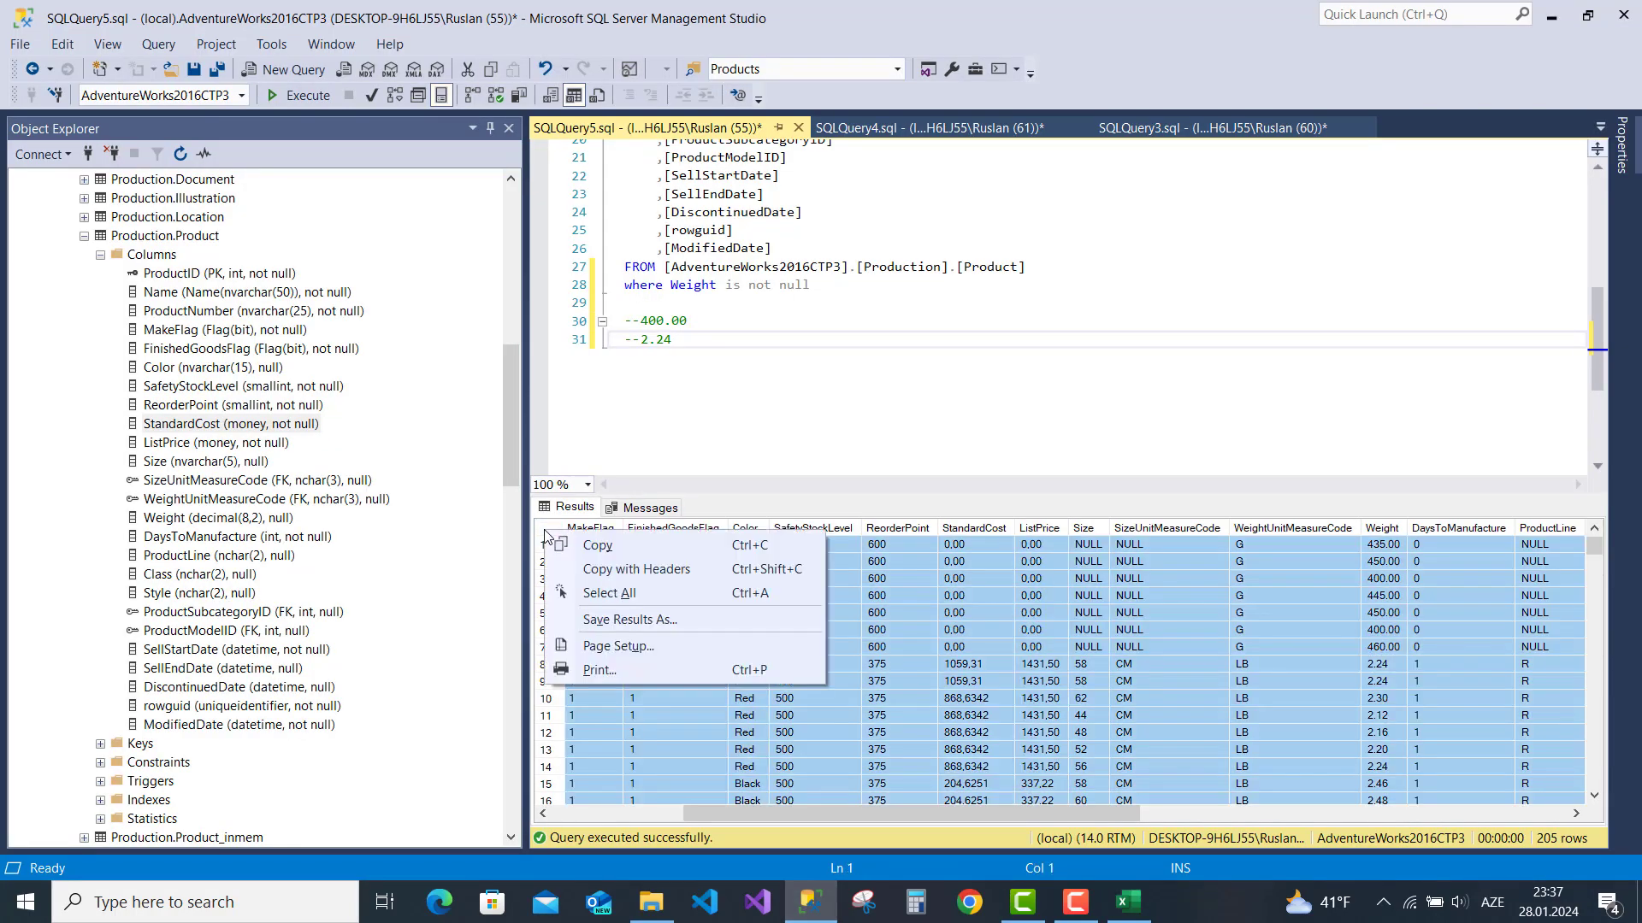
click(598, 569)
click(1129, 904)
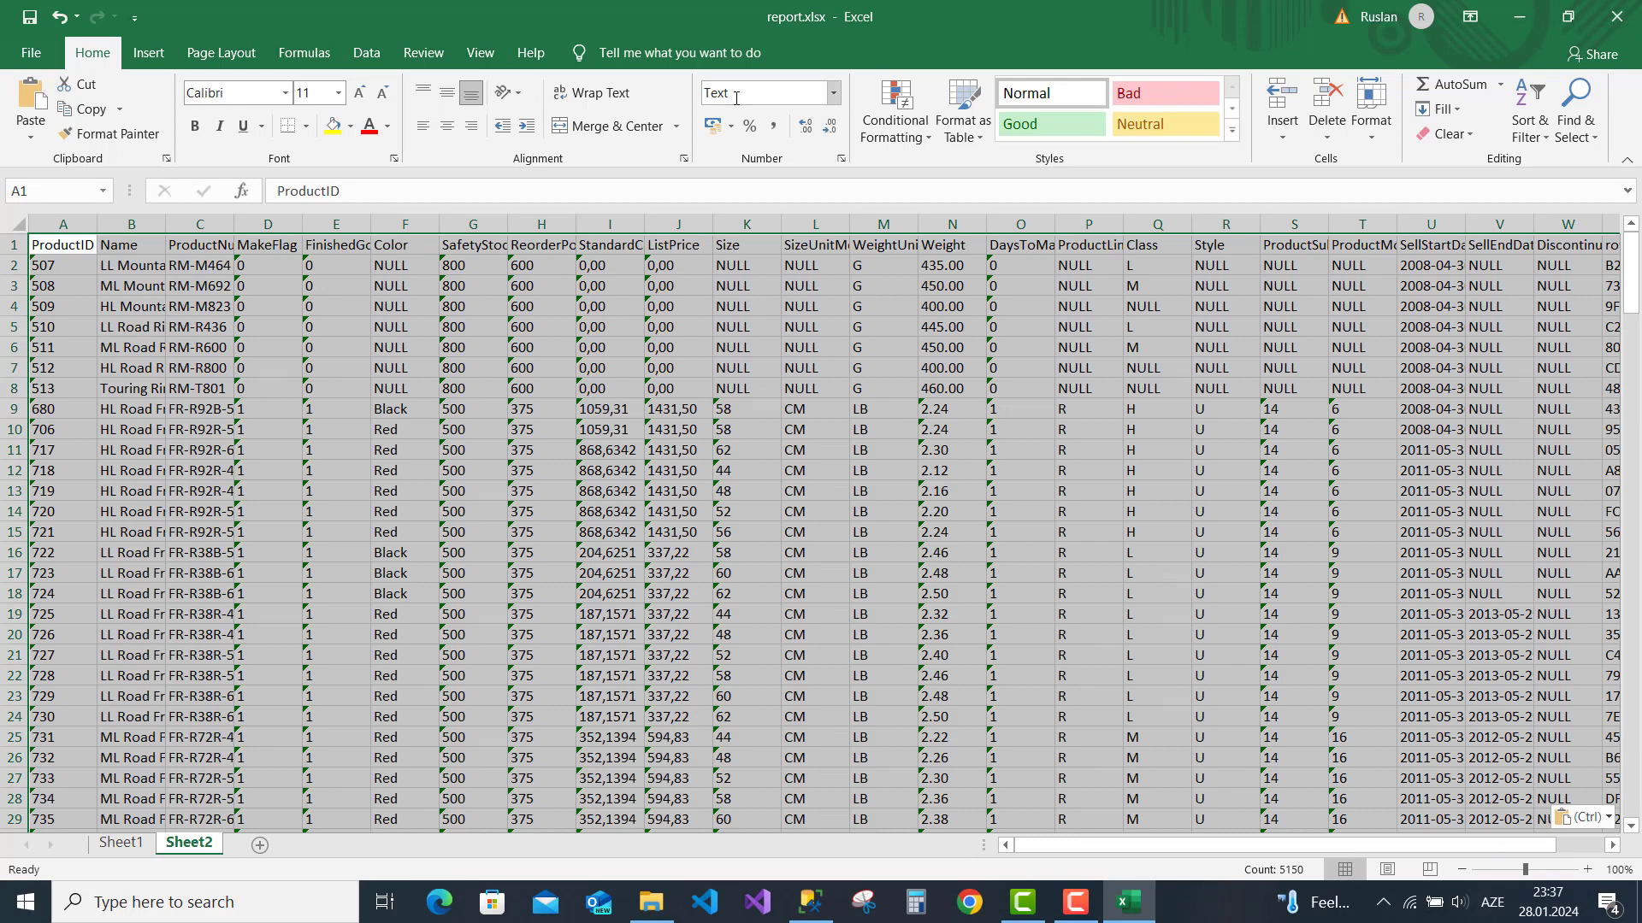
Format the pasted range A1:Y206 as a table with headers in the blue medium style with banded rows
click(949, 139)
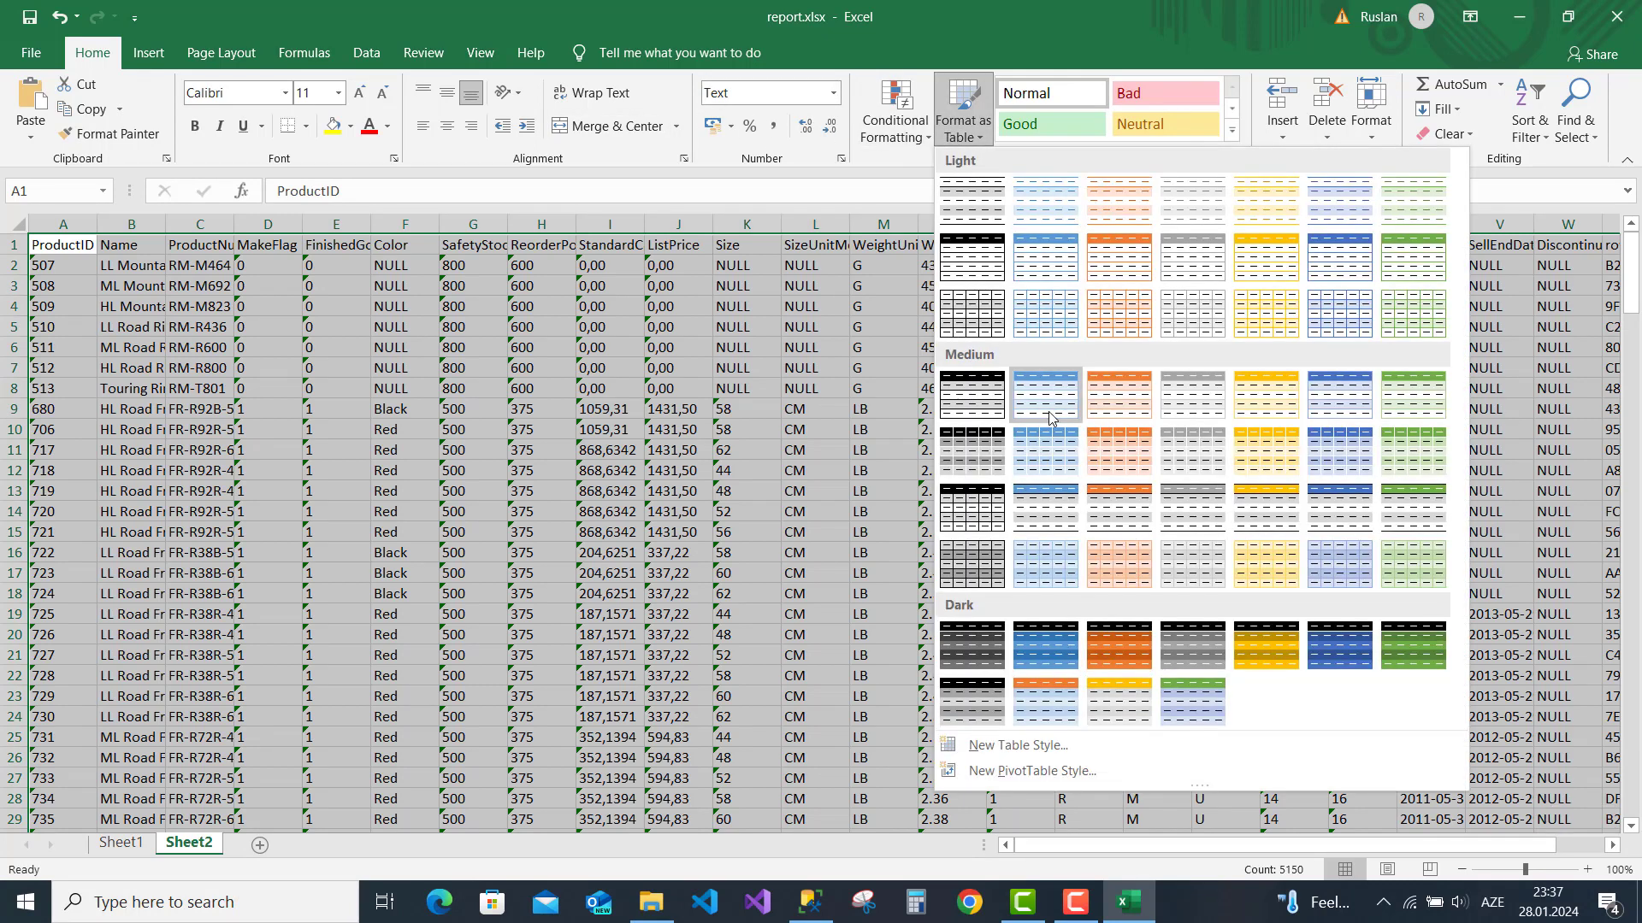
click(1050, 423)
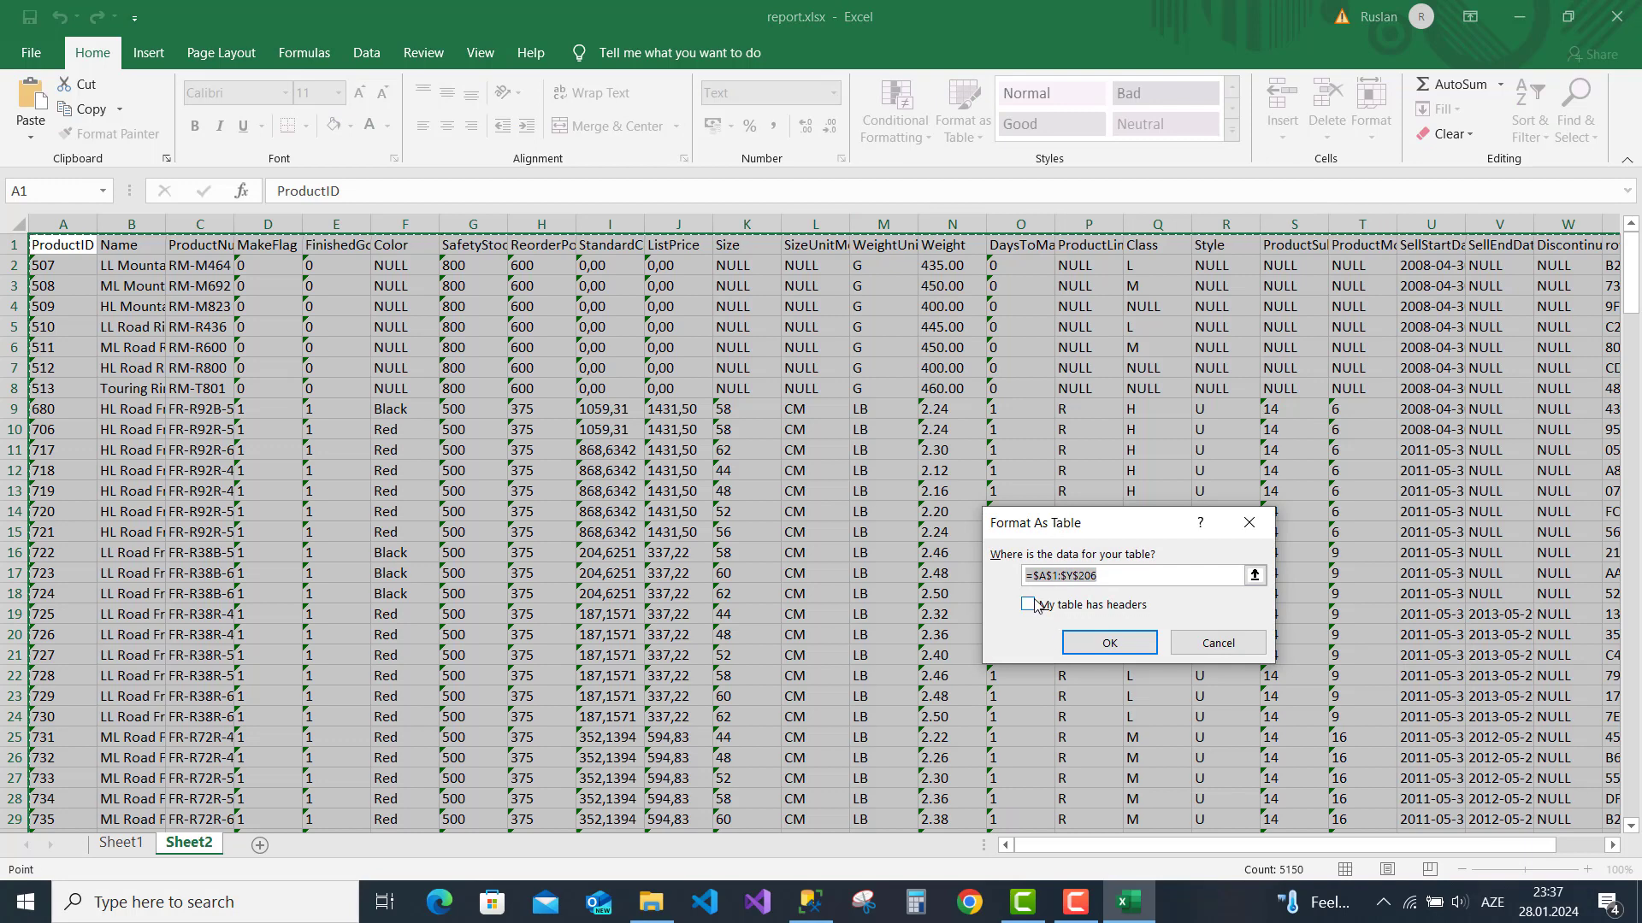
click(1033, 606)
click(1109, 643)
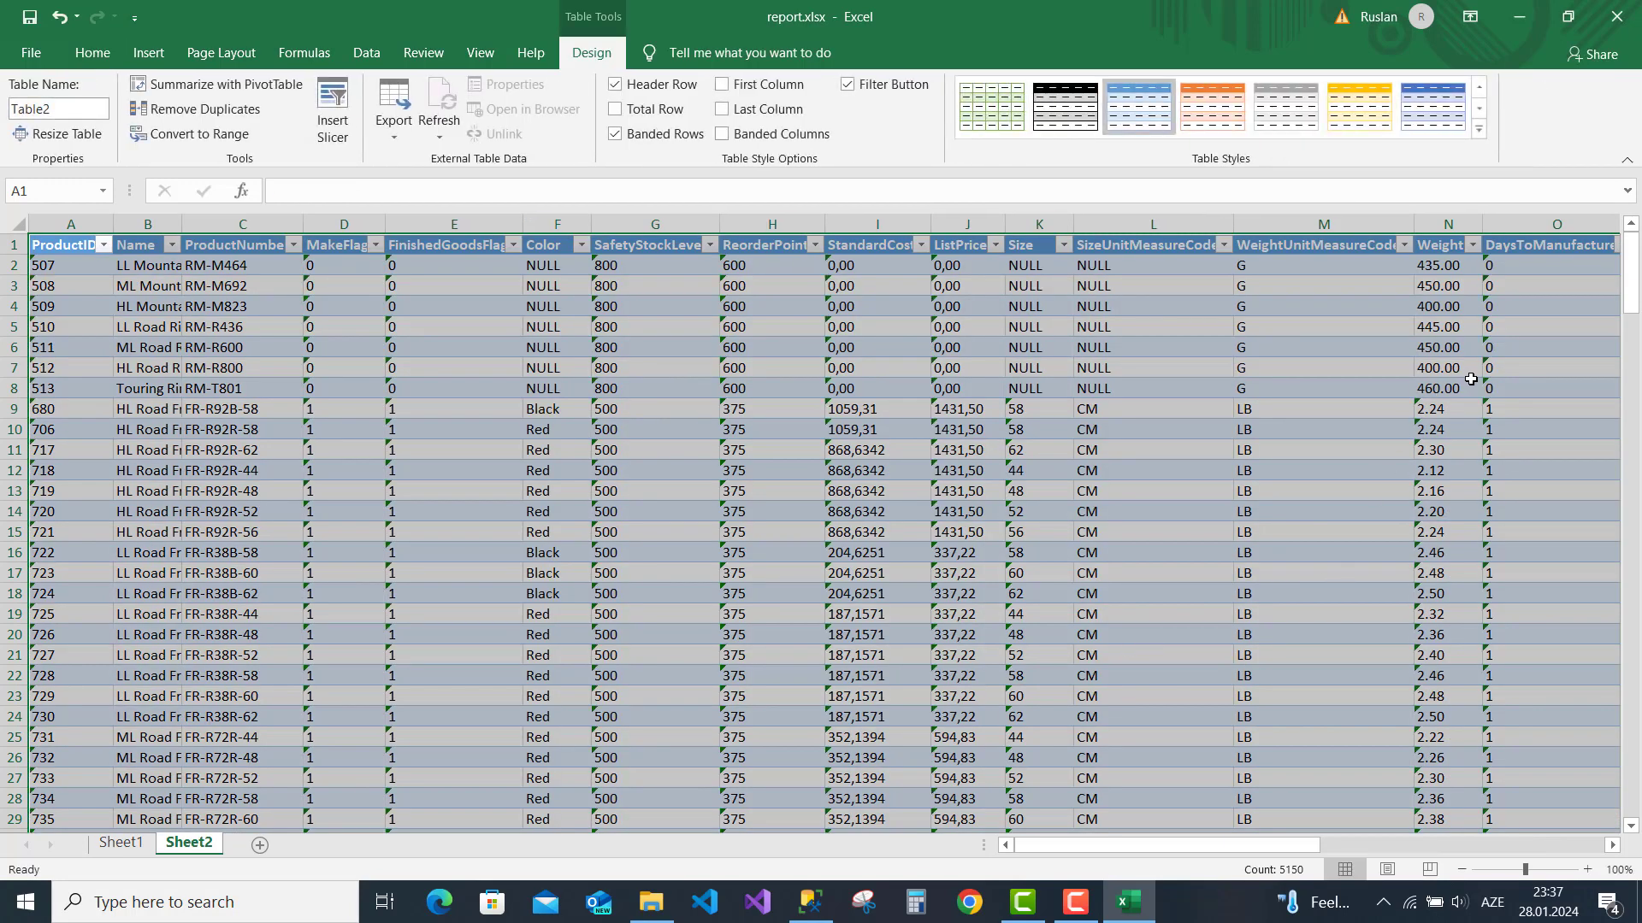
Check the Weight values in cells N9 to N12 and their number format
click(1449, 425)
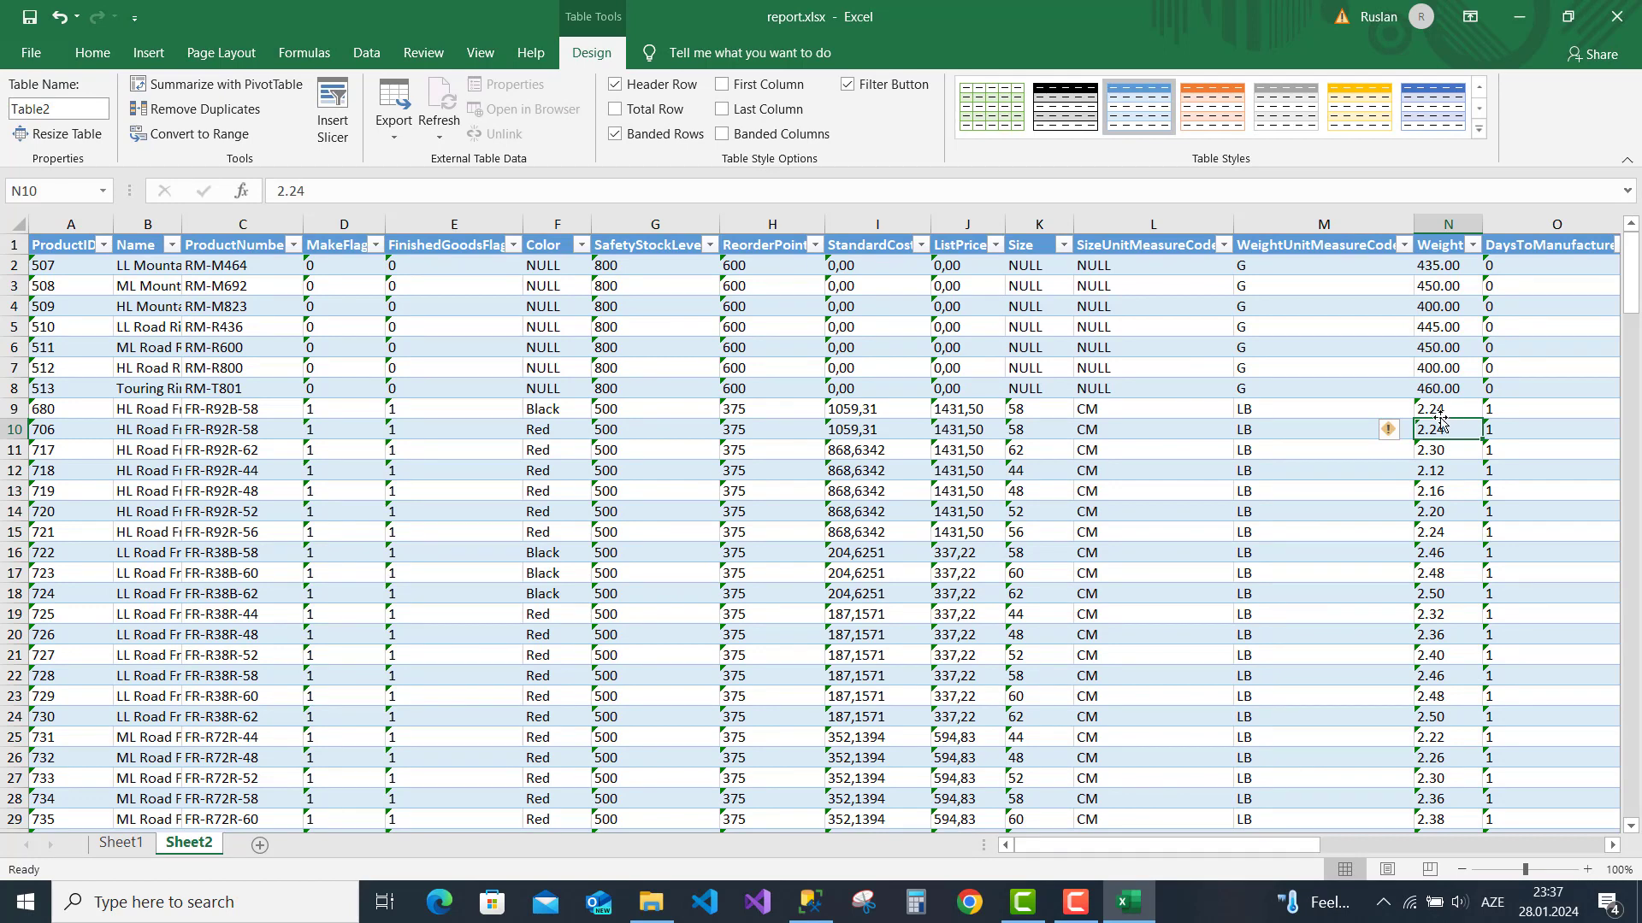
drag(1443, 408, 1443, 472)
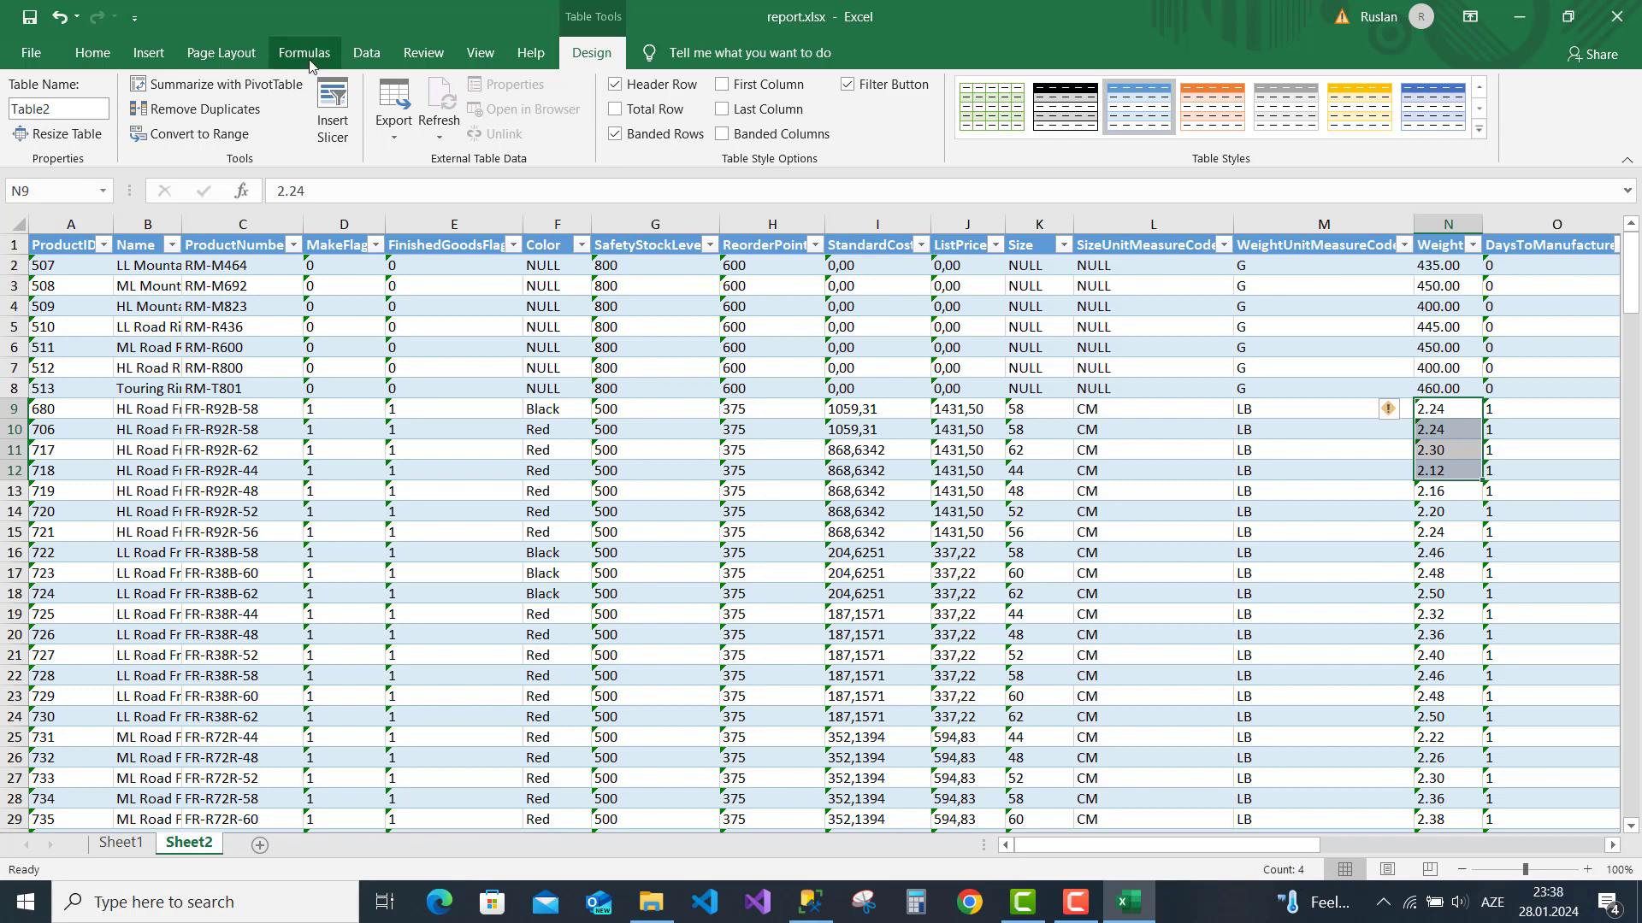
click(92, 52)
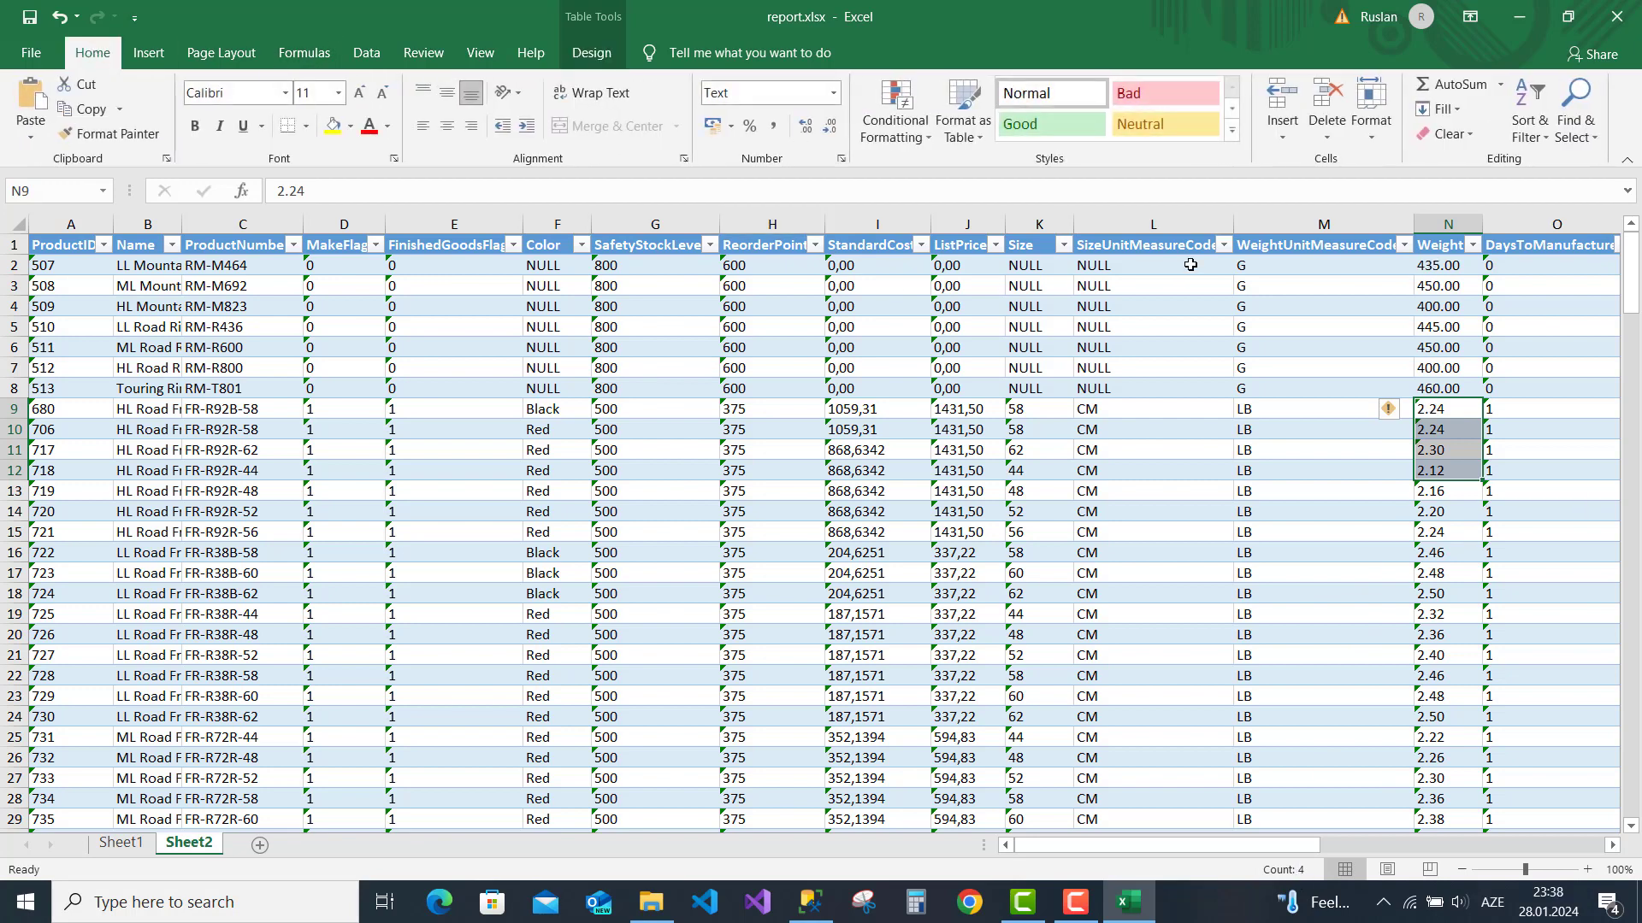
Replace every period with a comma in the Weight column and set the column's number format to General
click(1450, 222)
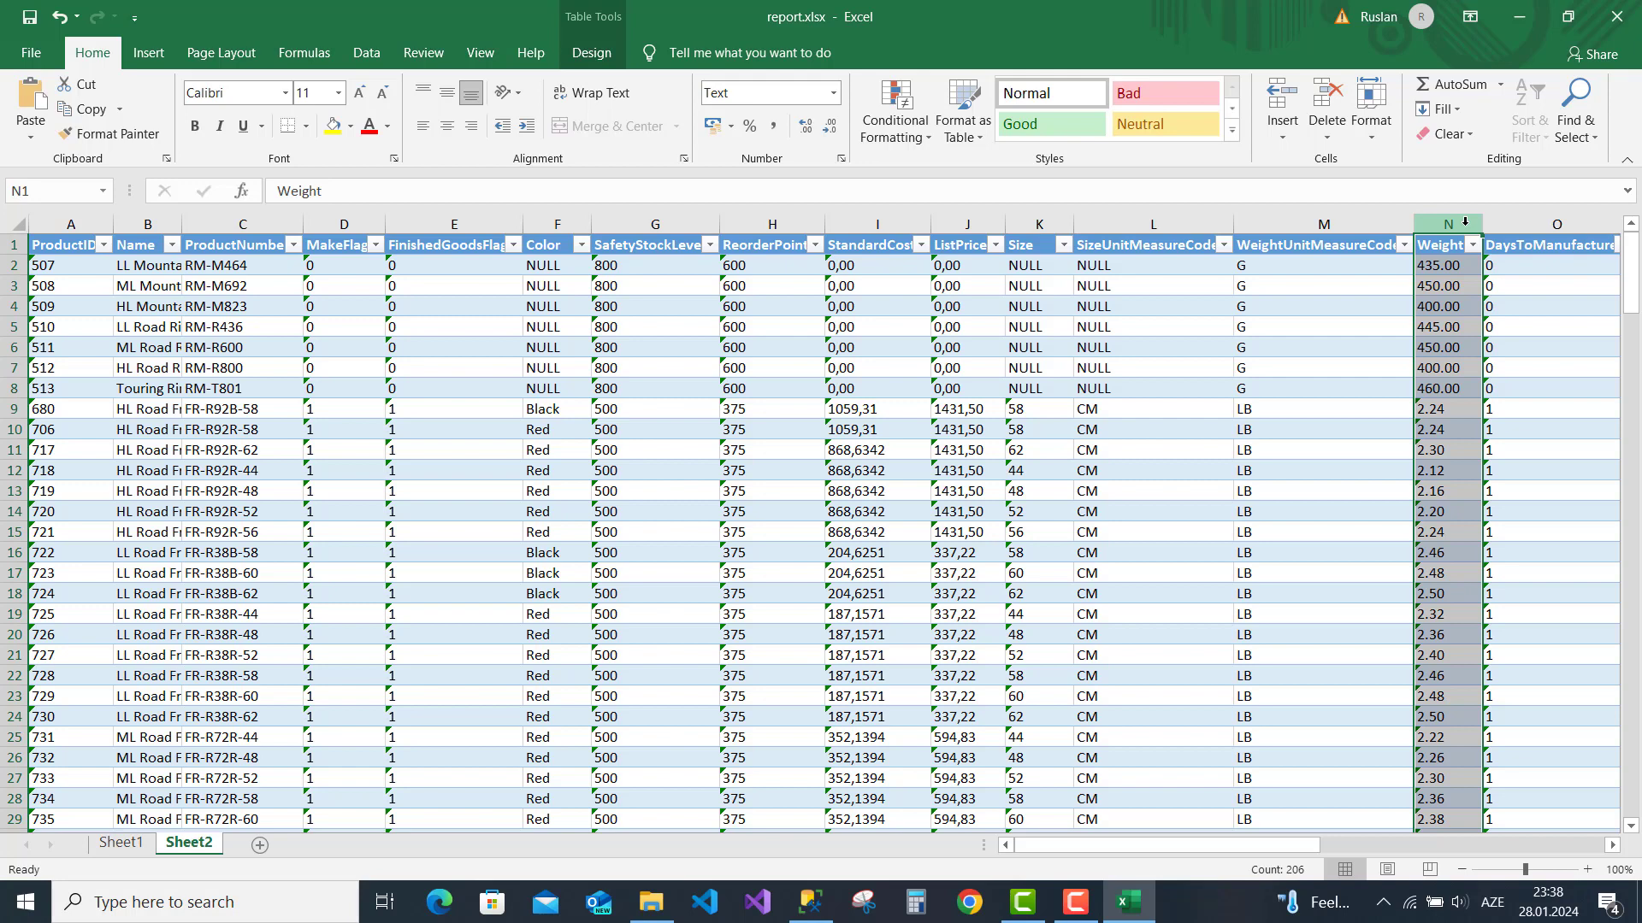
key(ctrl+h)
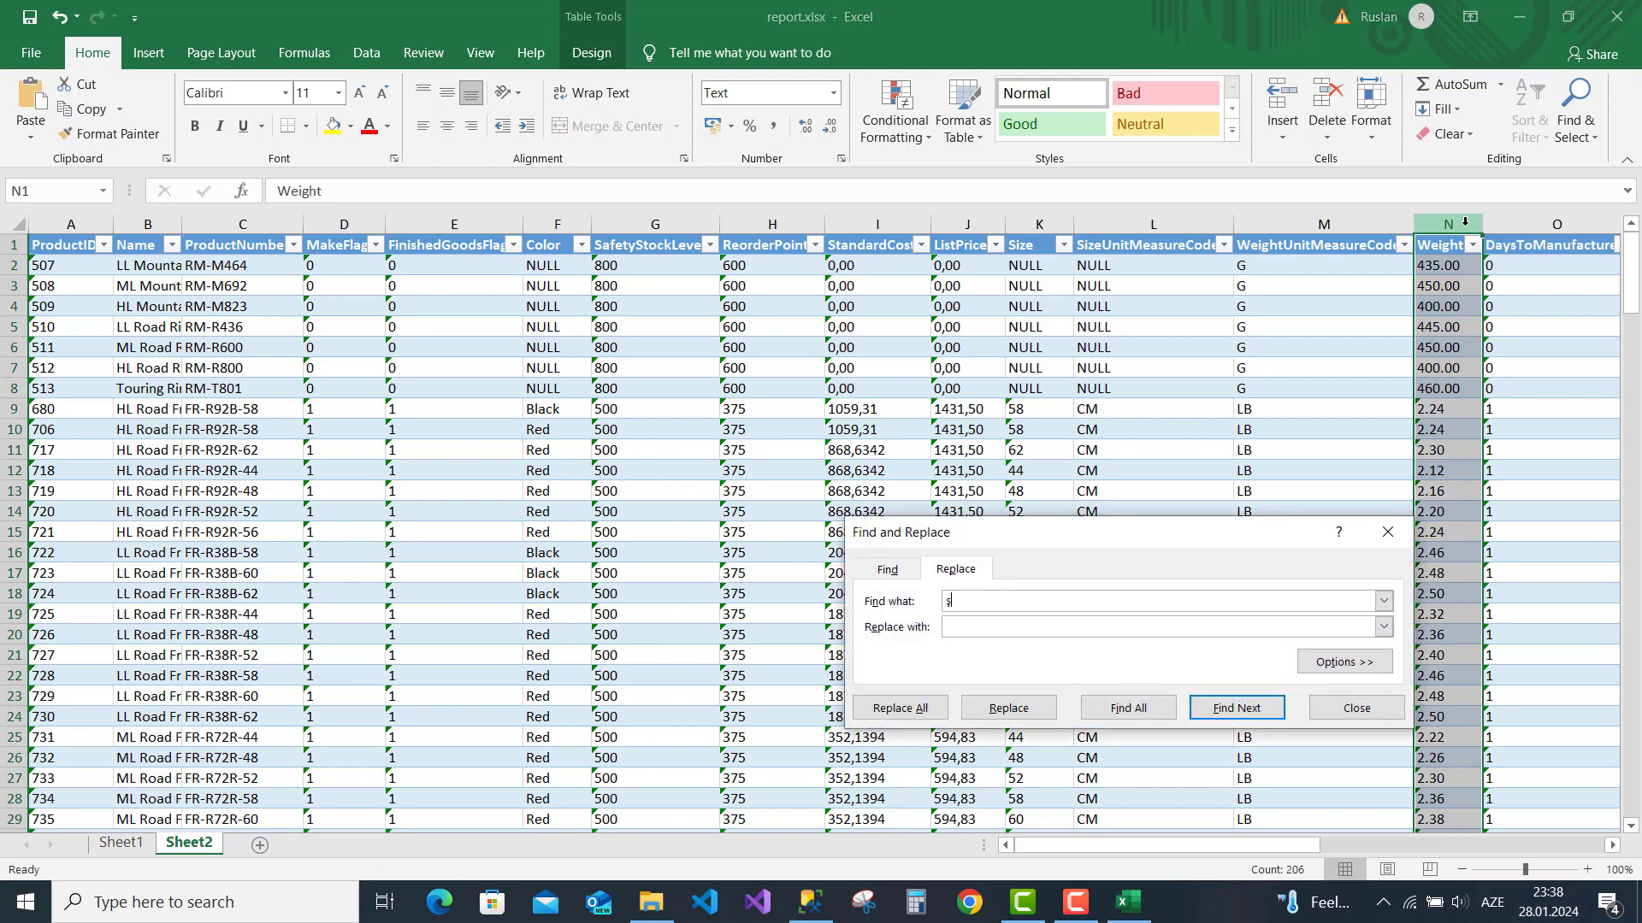
key(alt+shift)
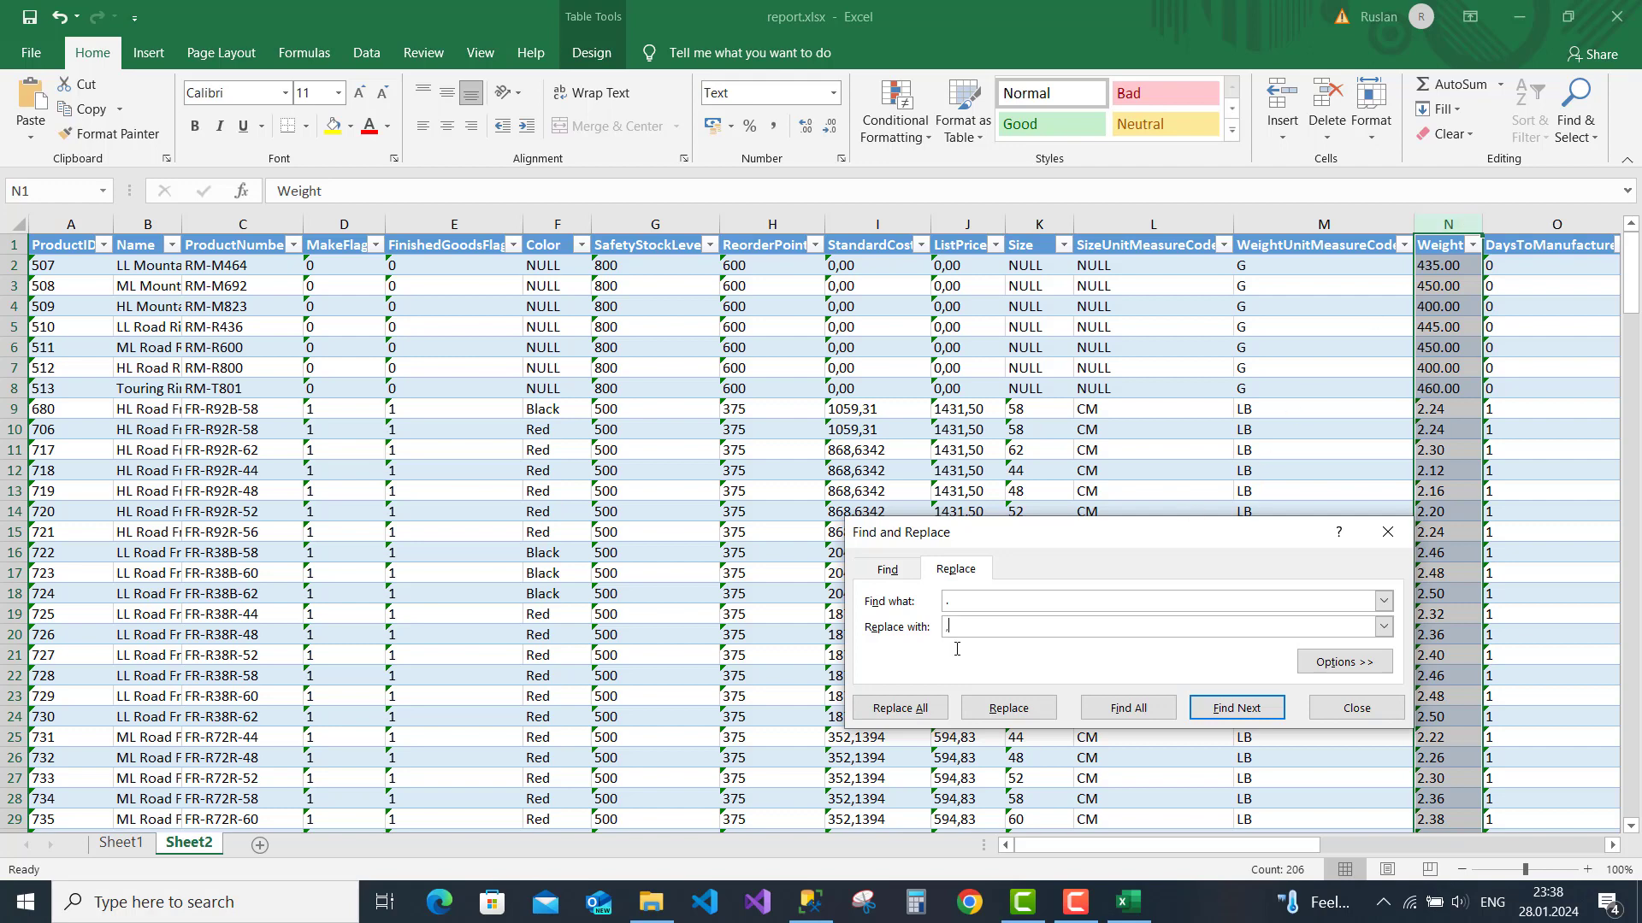
click(874, 713)
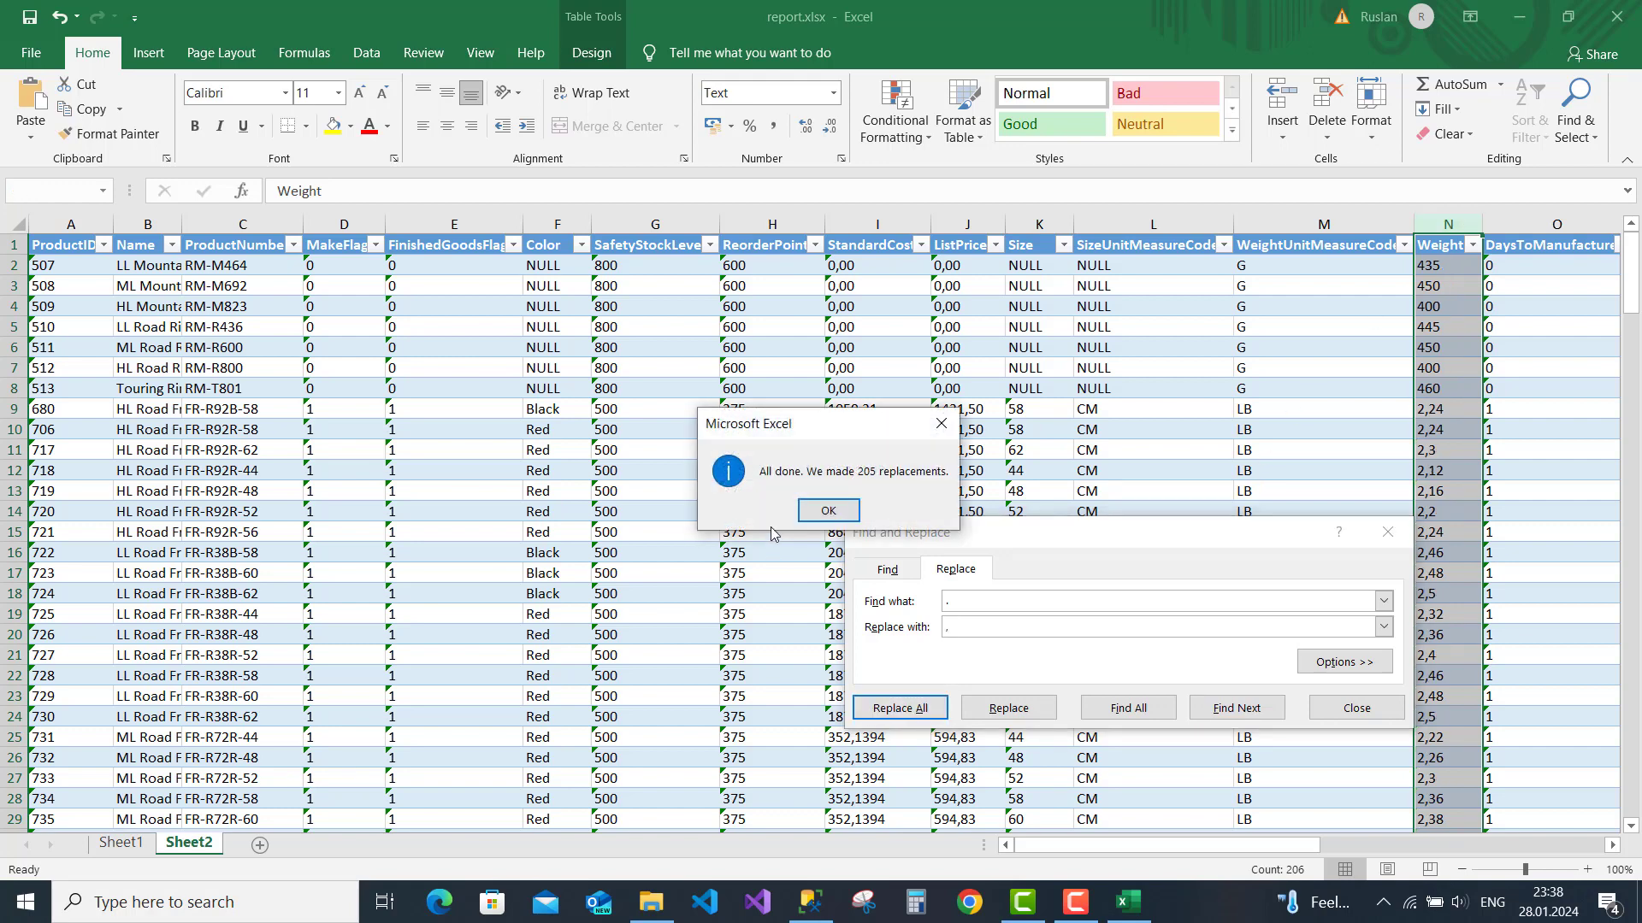
click(822, 511)
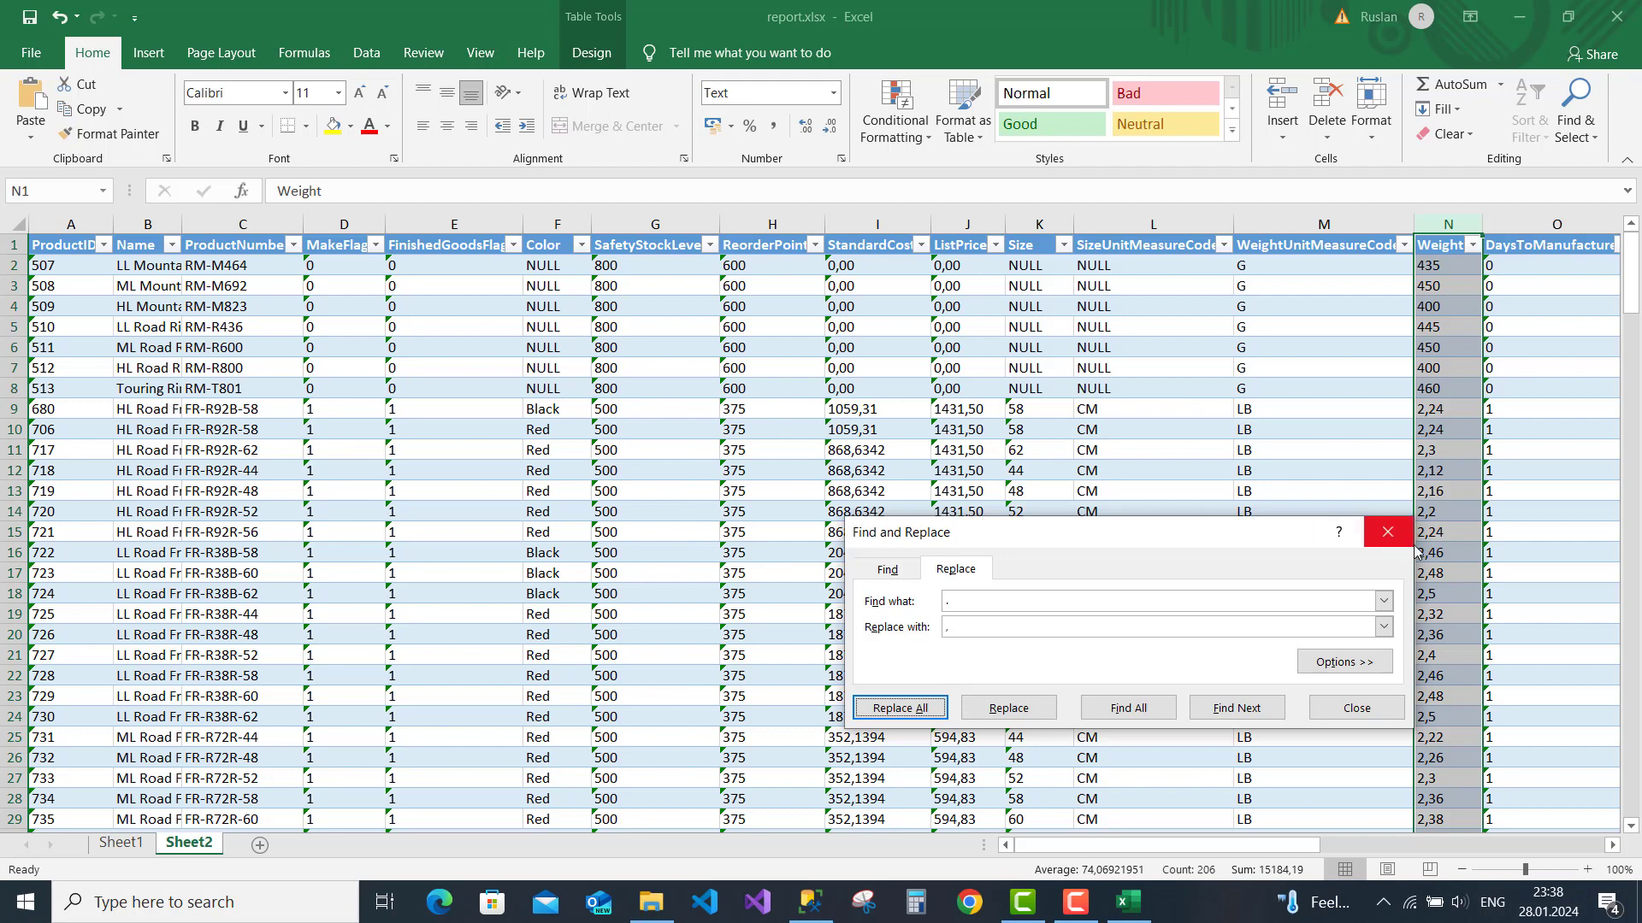
click(1387, 532)
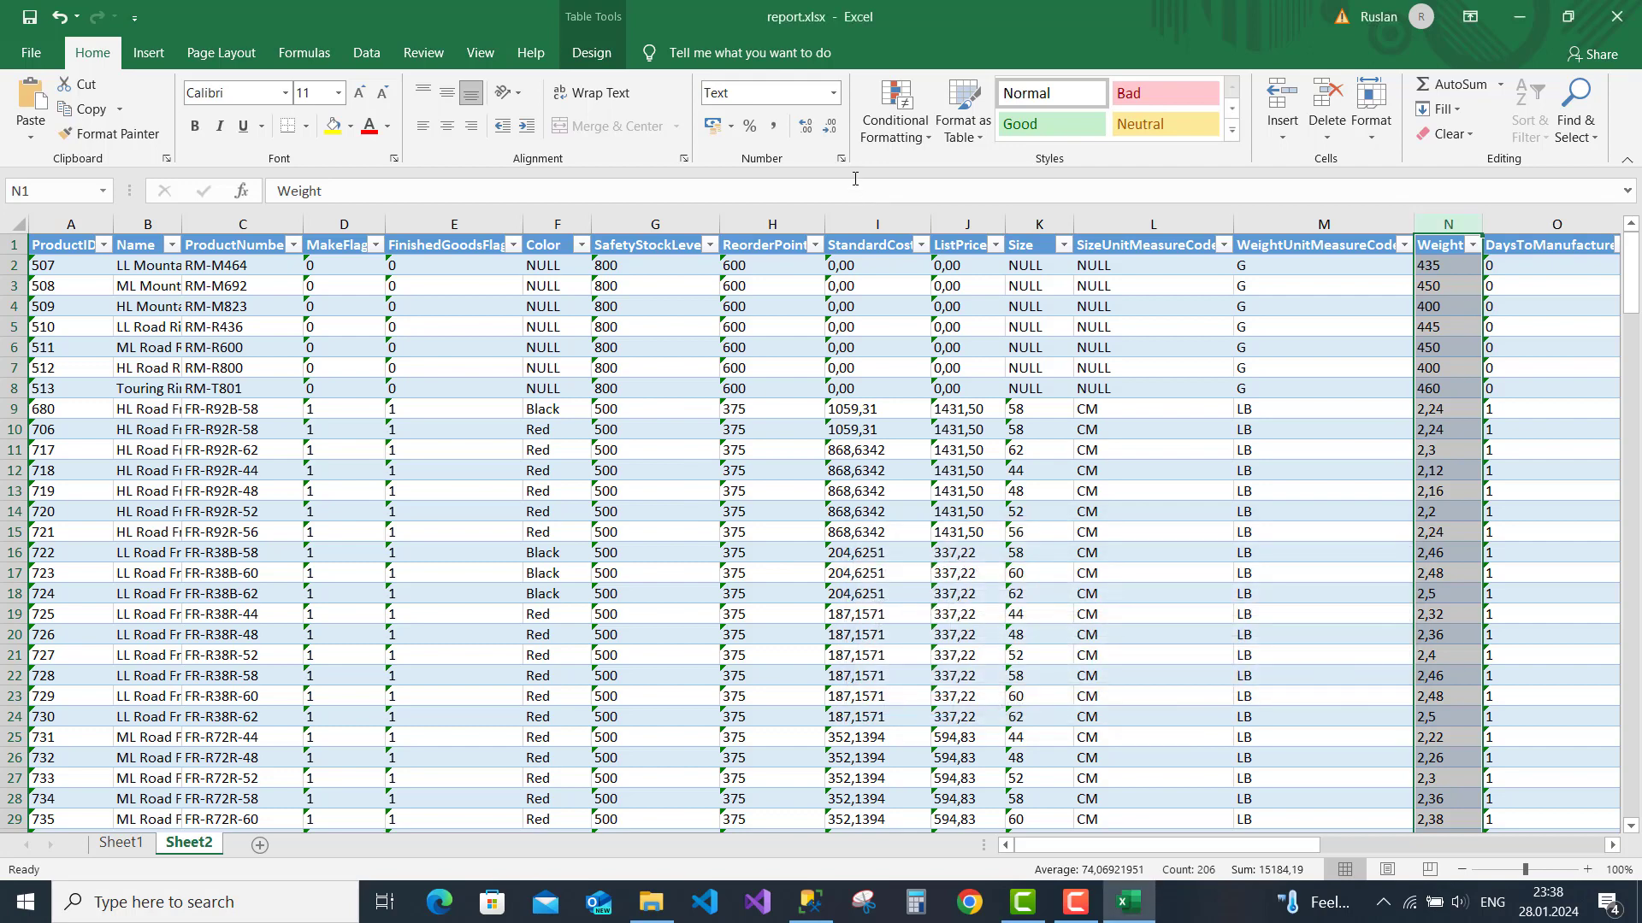
click(833, 94)
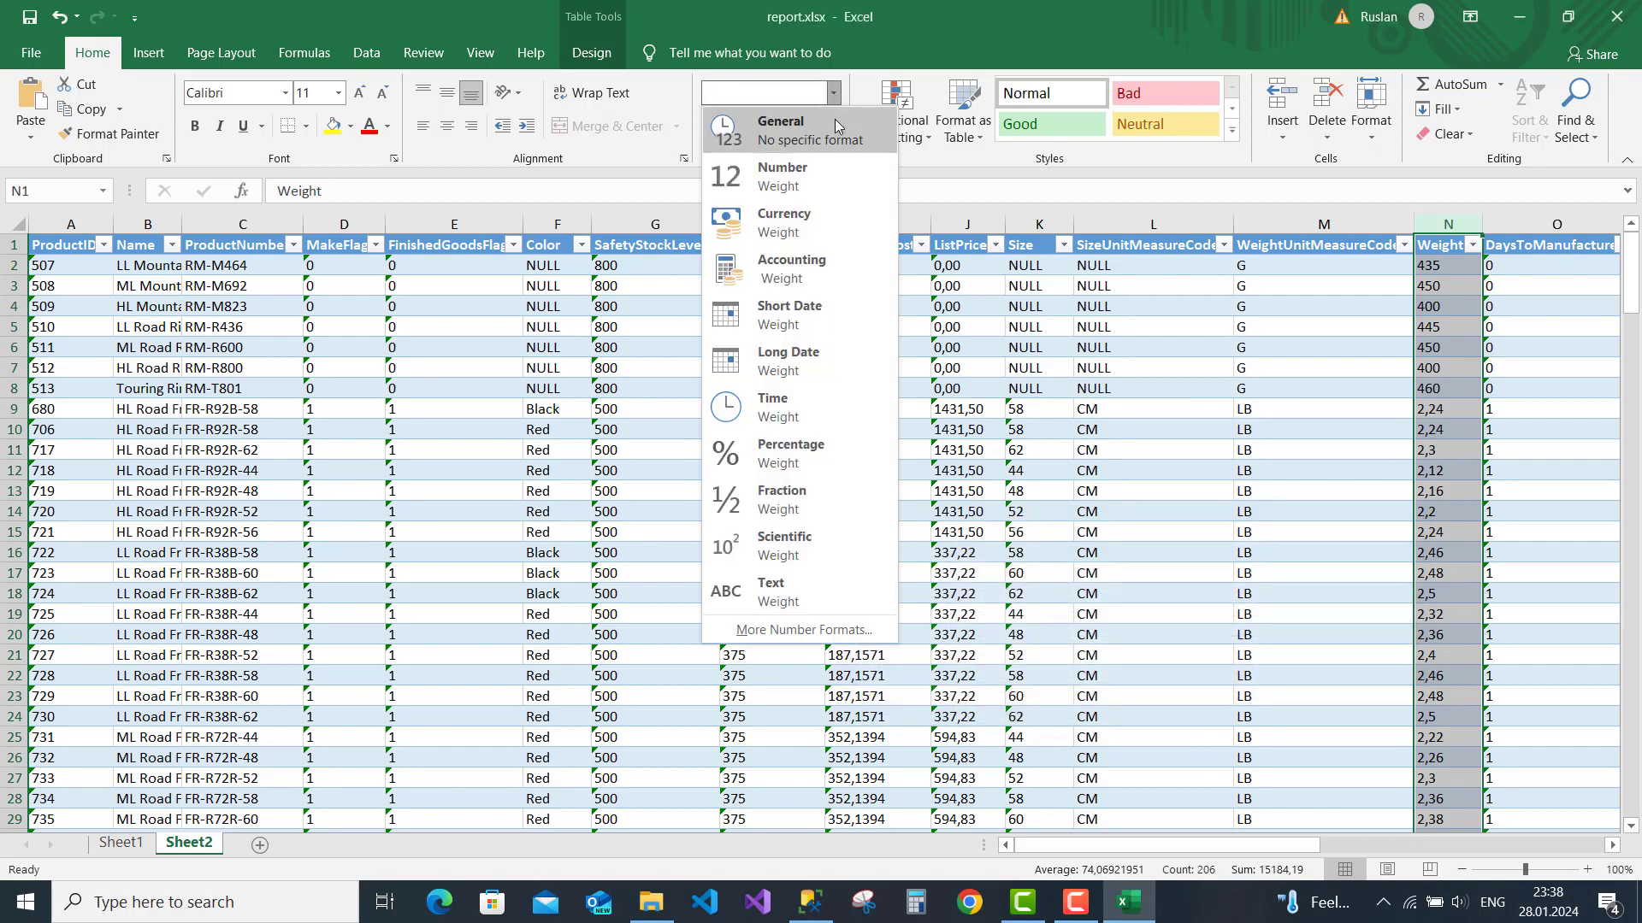
click(834, 120)
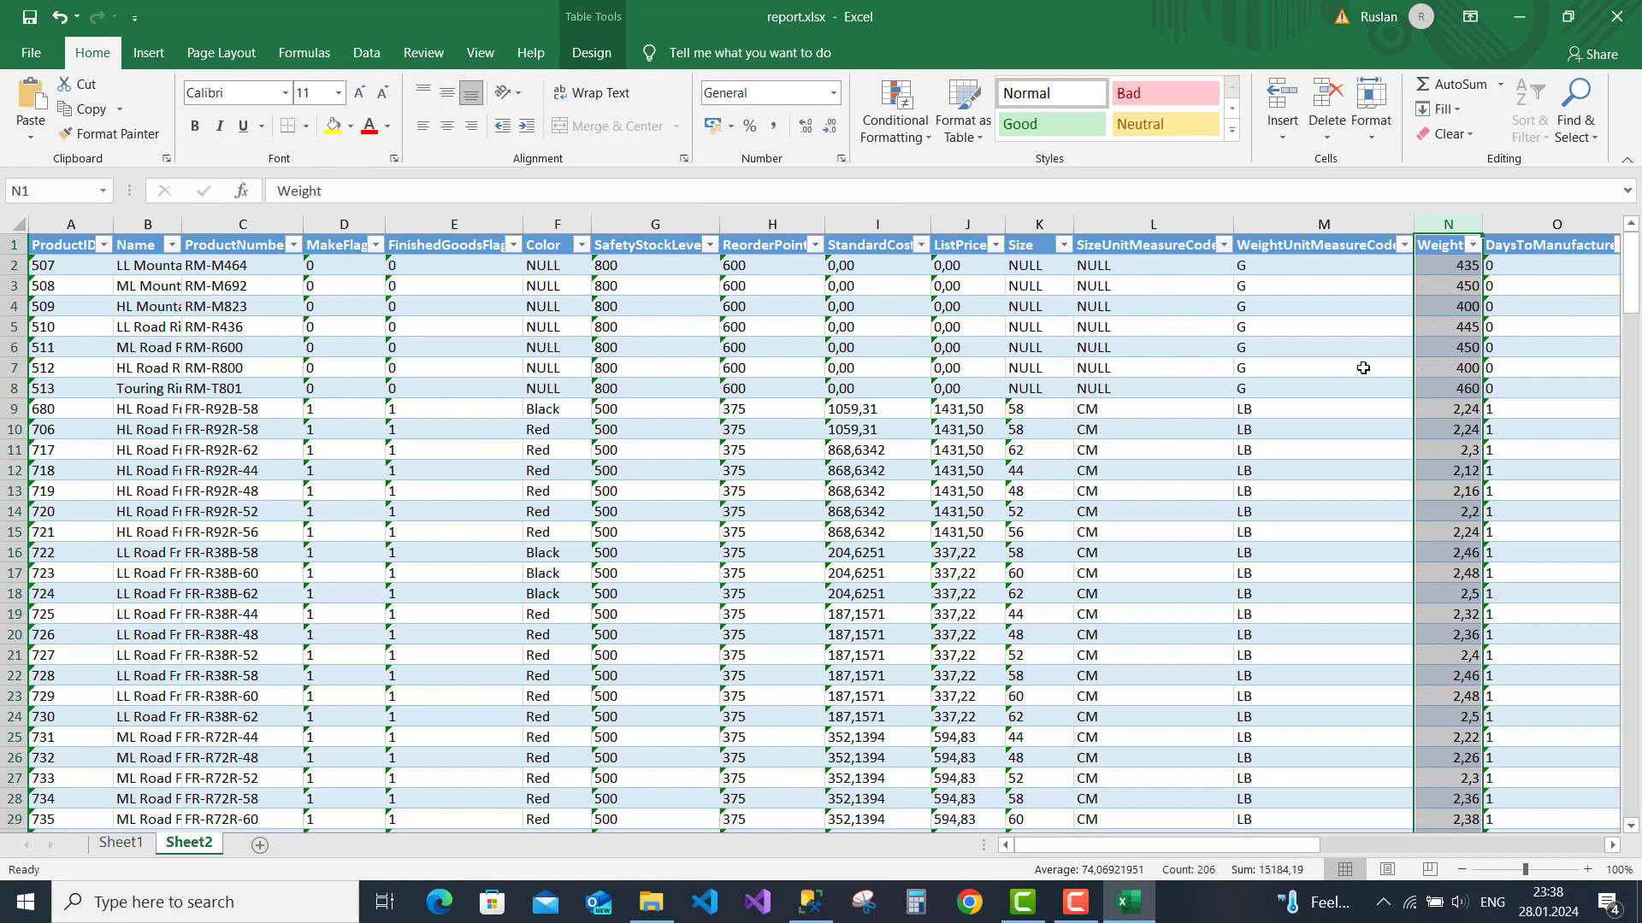
Examine the converted Weight values in cells N8 to N11 and compare the number format with the neighbouring column
click(1395, 369)
click(1461, 410)
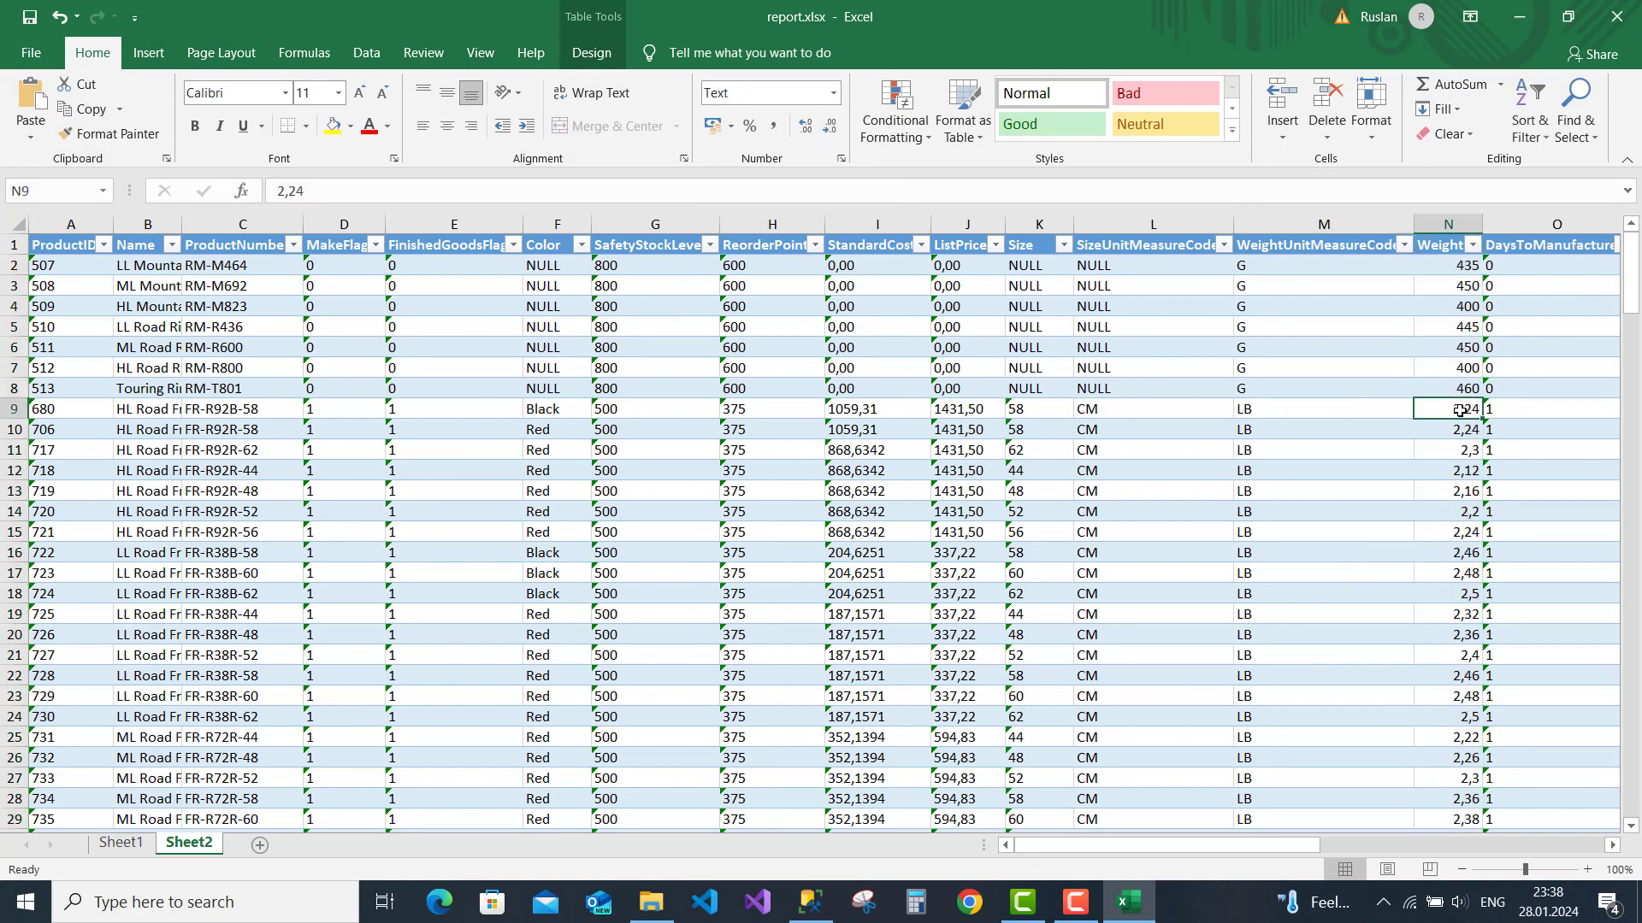
drag(1458, 411, 1459, 451)
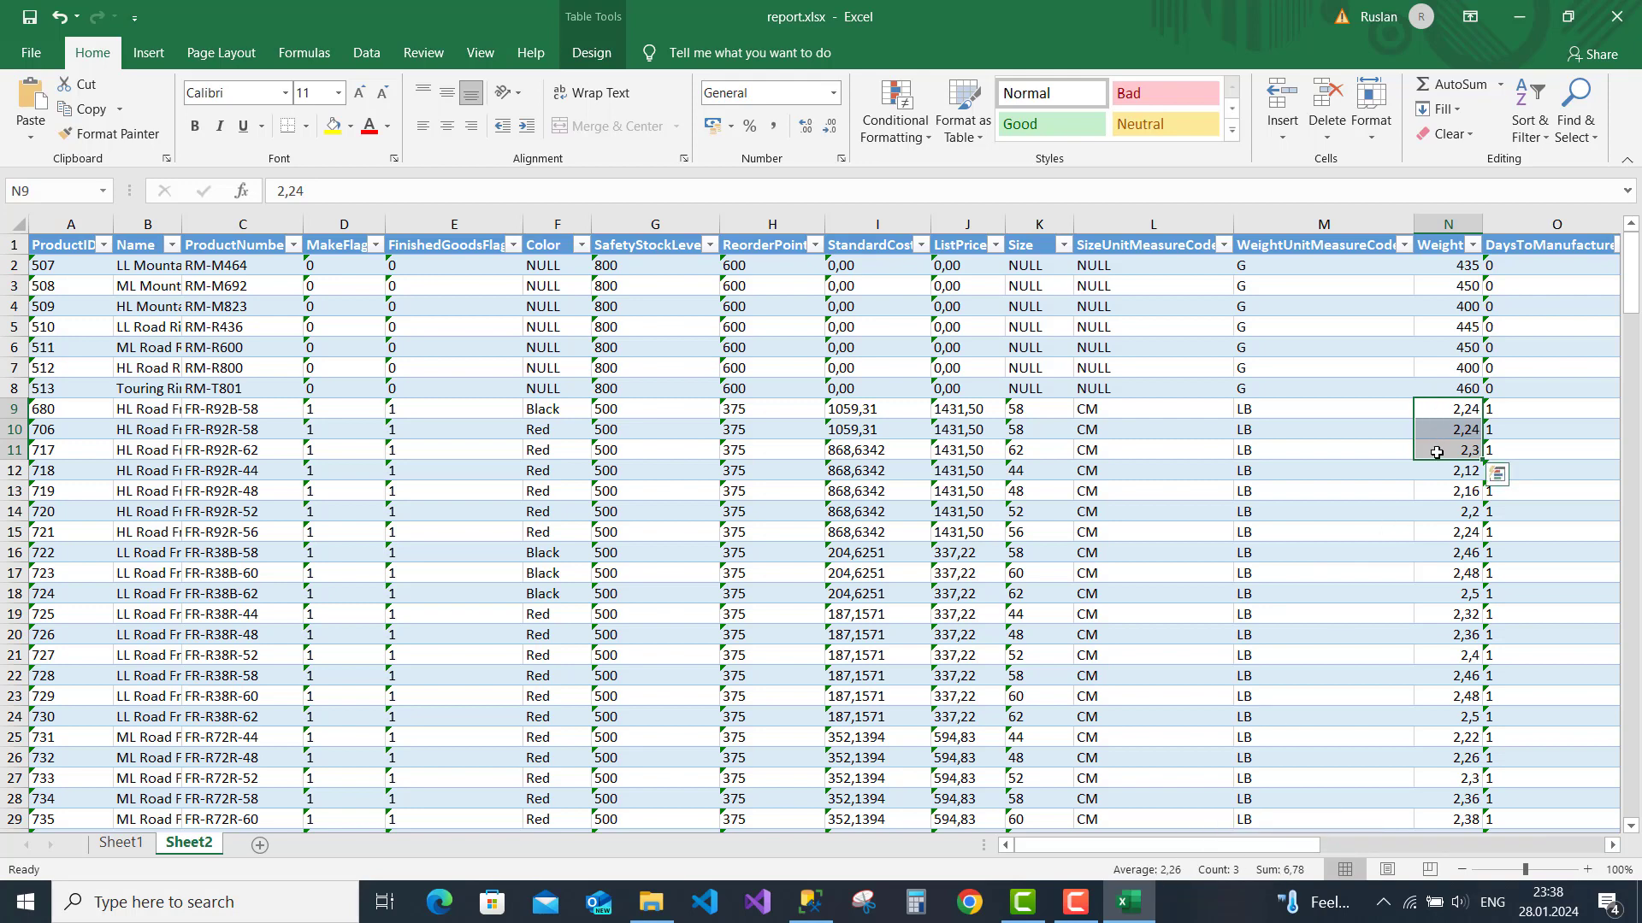
click(1347, 385)
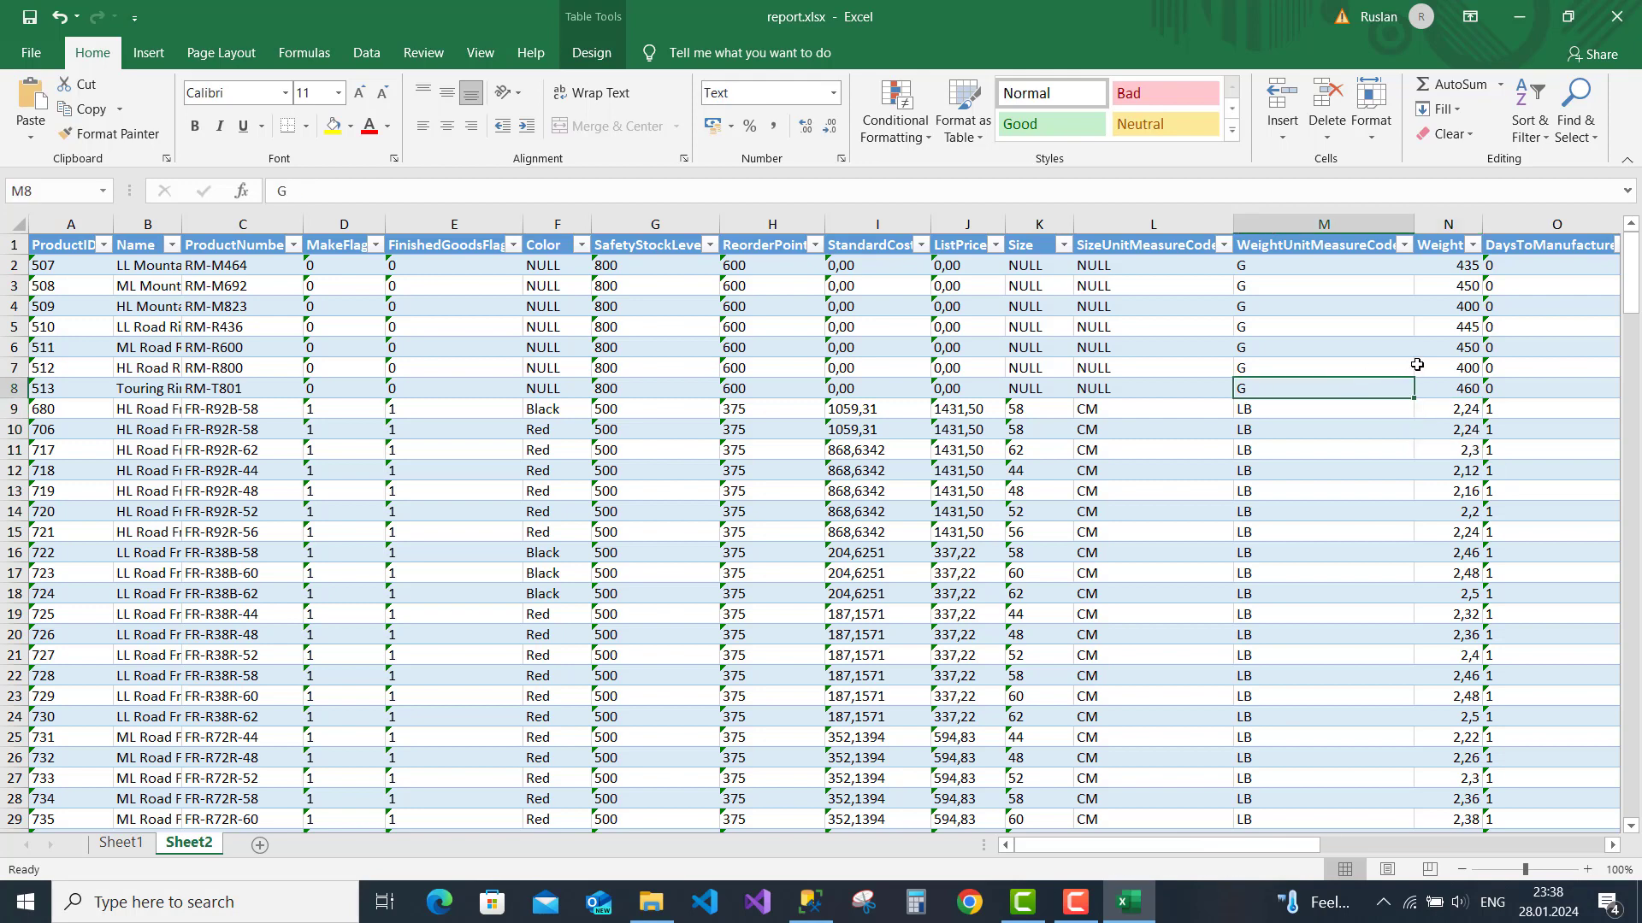
click(1451, 393)
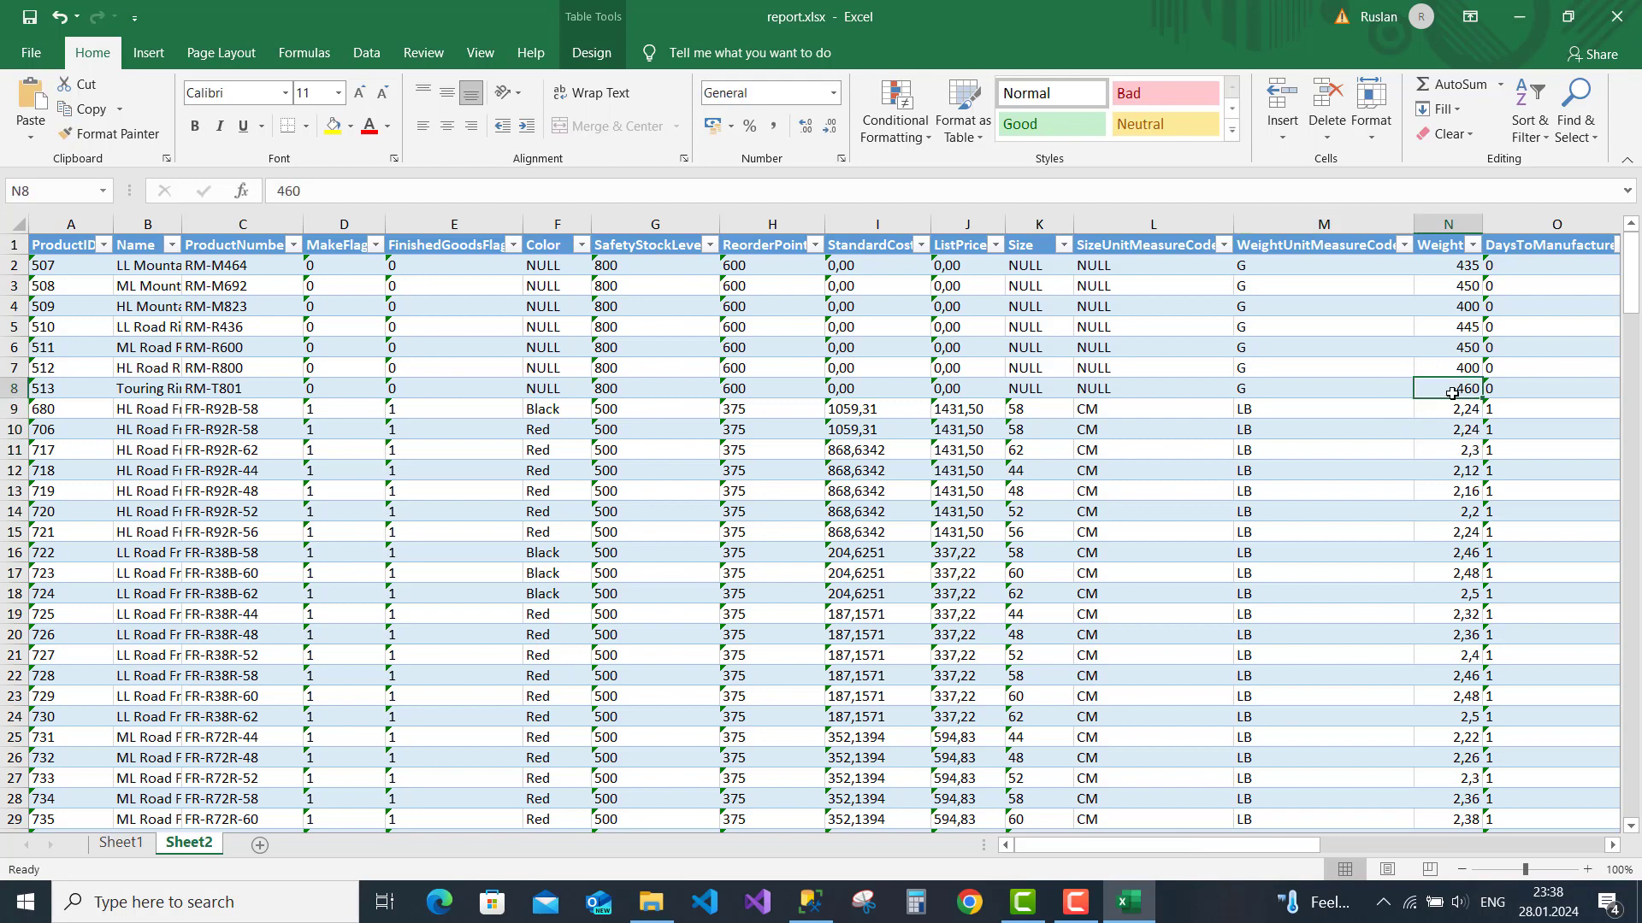
Add a new worksheet after Sheet2 and leave it as the active sheet
click(259, 845)
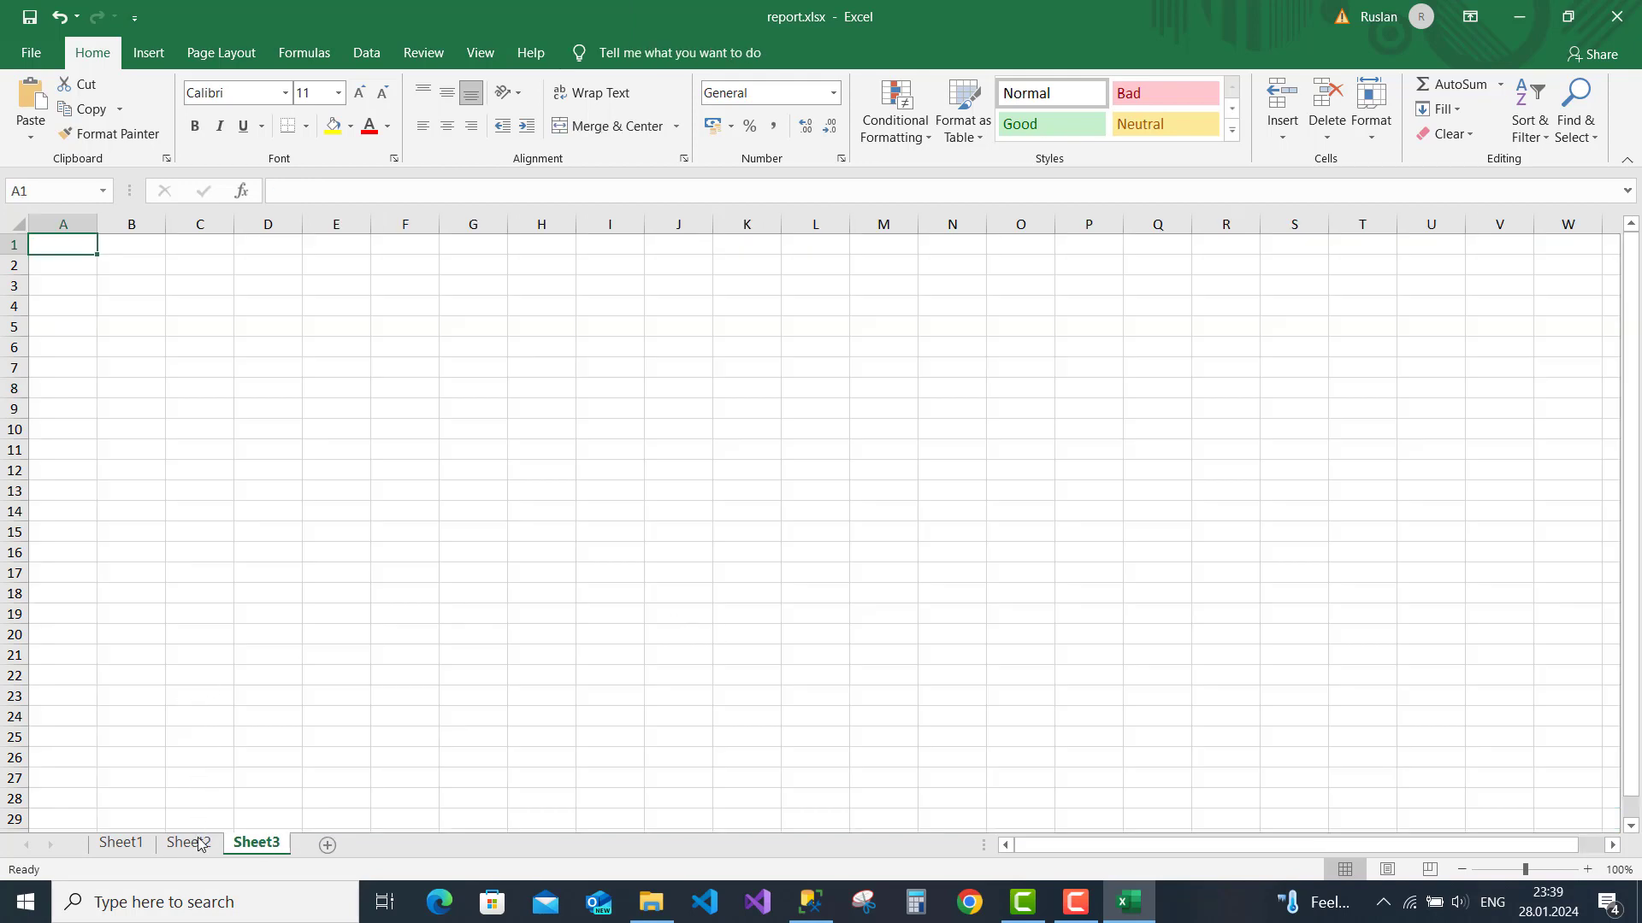
click(198, 850)
click(255, 845)
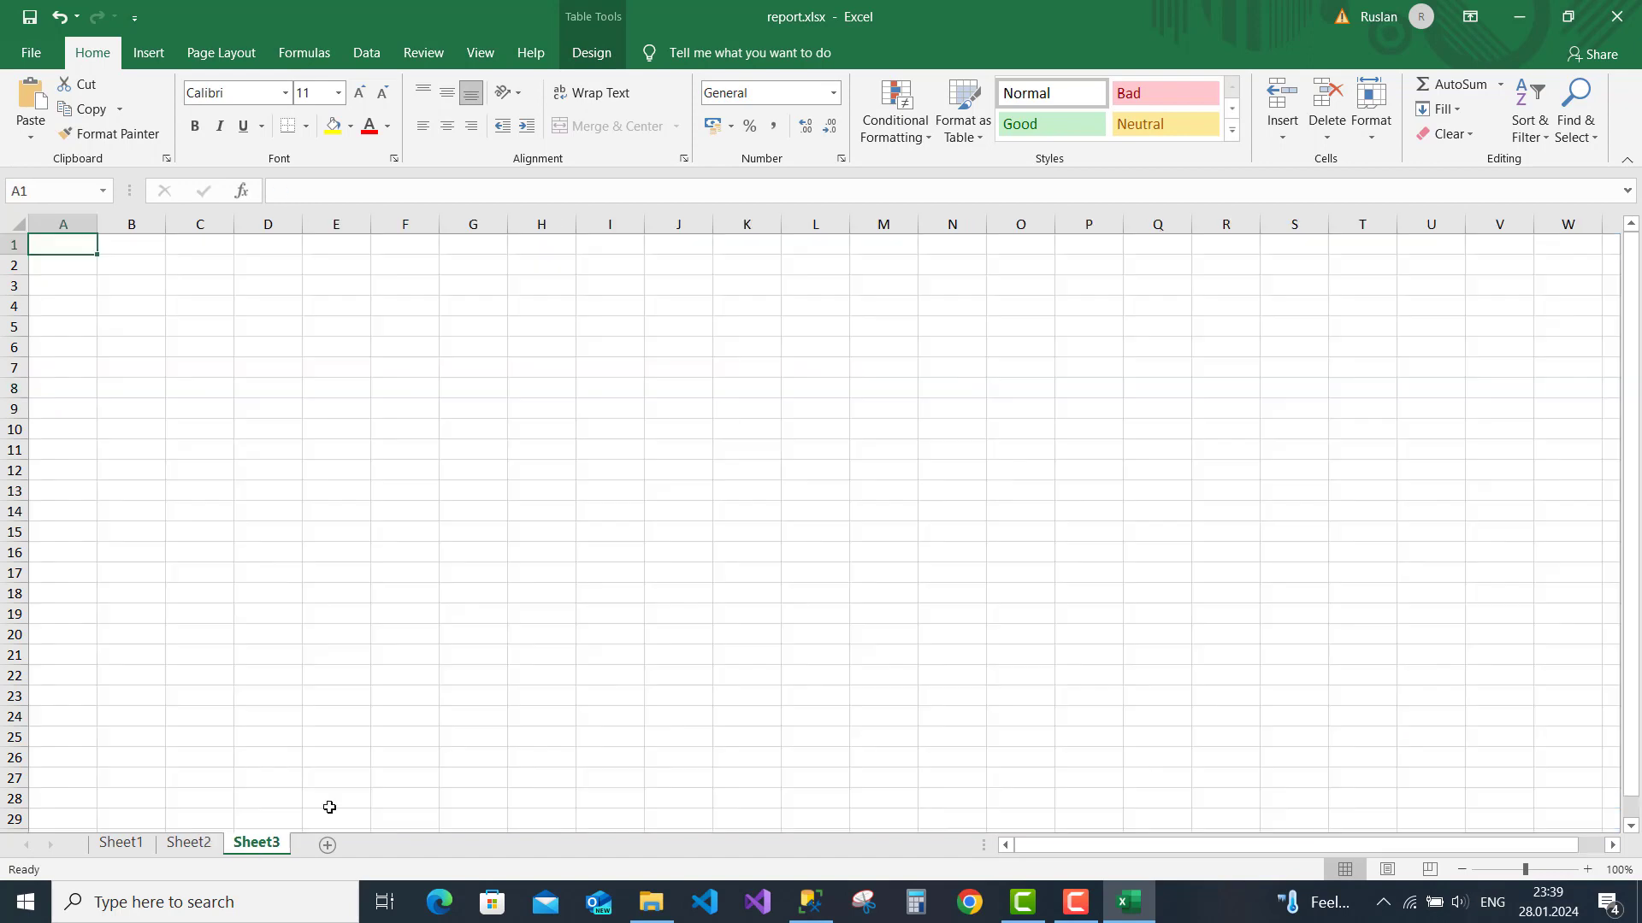
Switch to SQL Server Management Studio and save the full query results grid to the Desktop as a comma-delimited CSV file named RPT
click(812, 897)
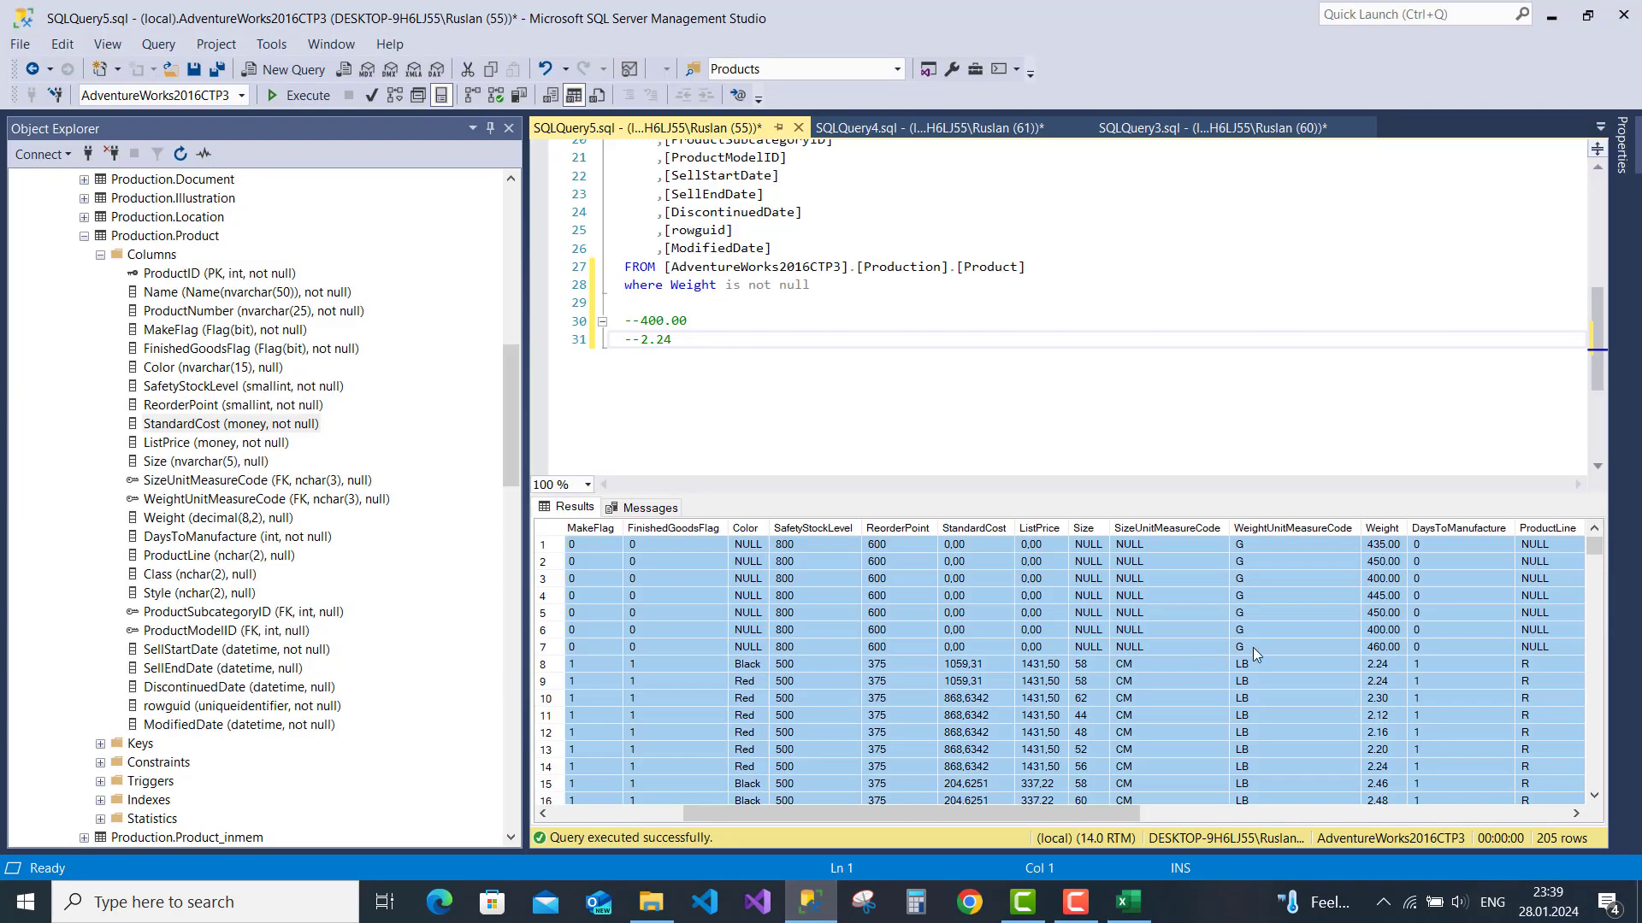
click(1317, 662)
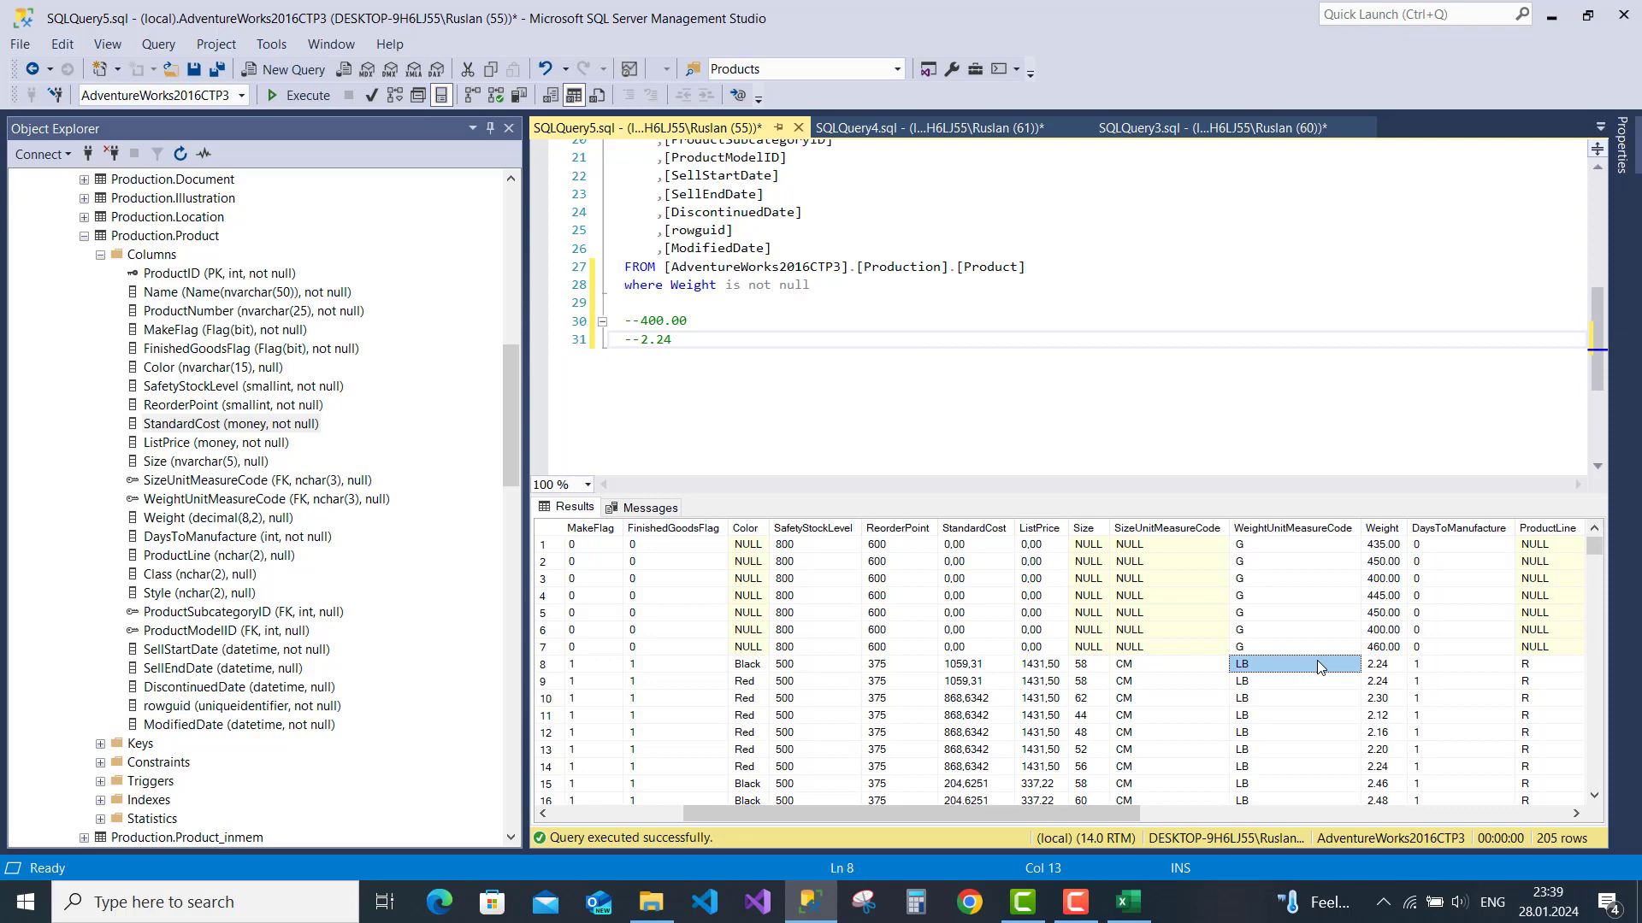
click(547, 533)
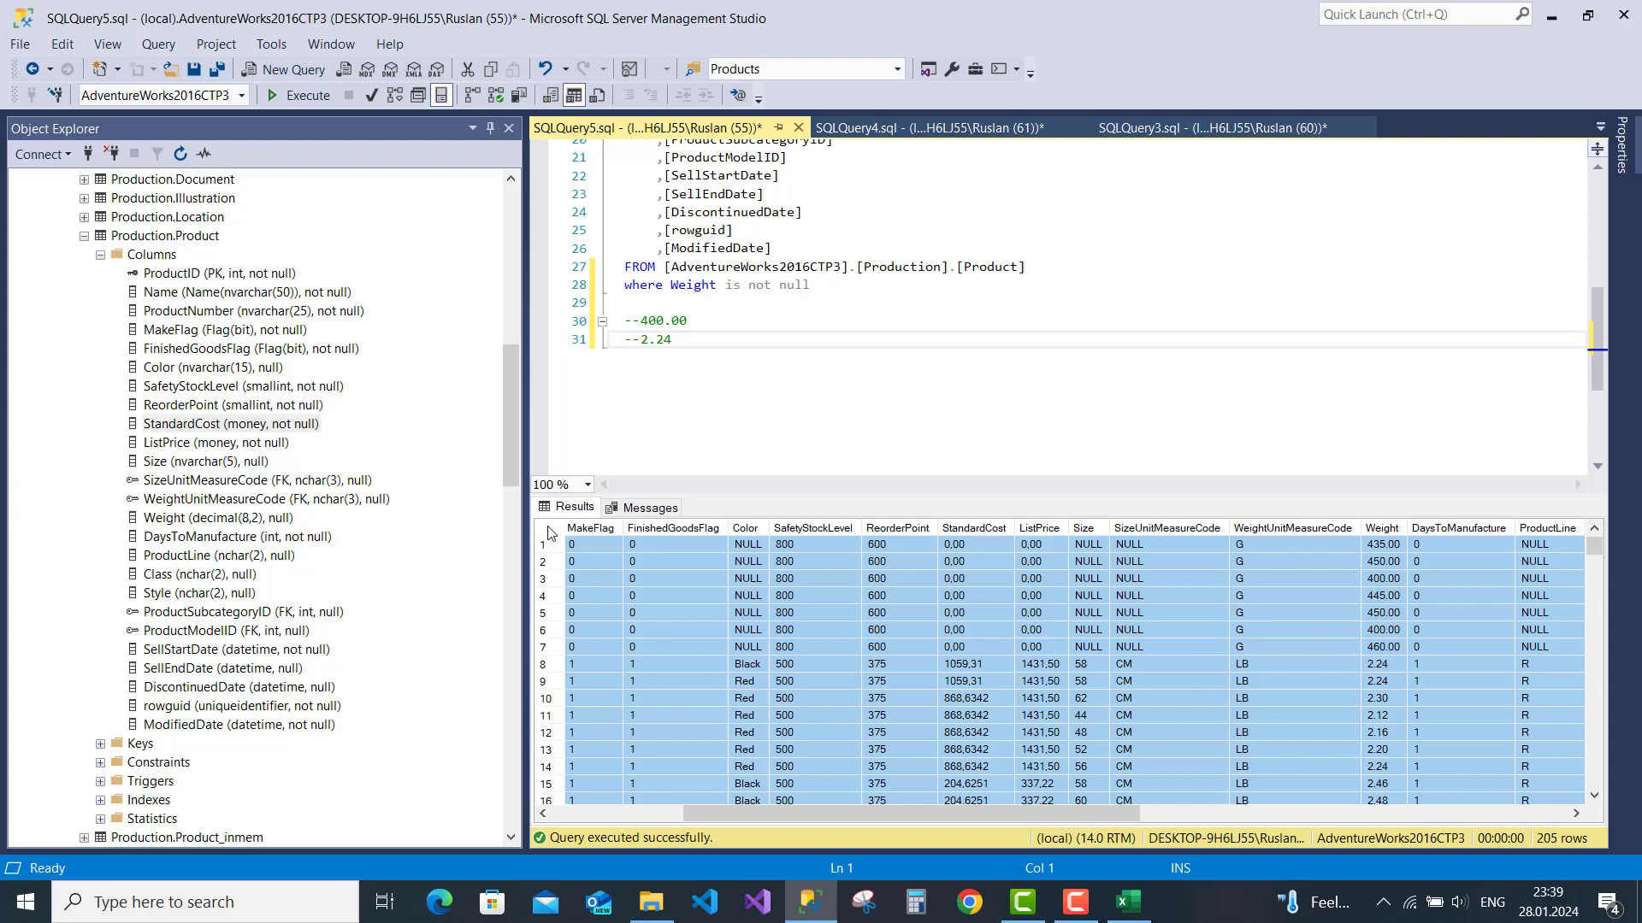
right_click(549, 533)
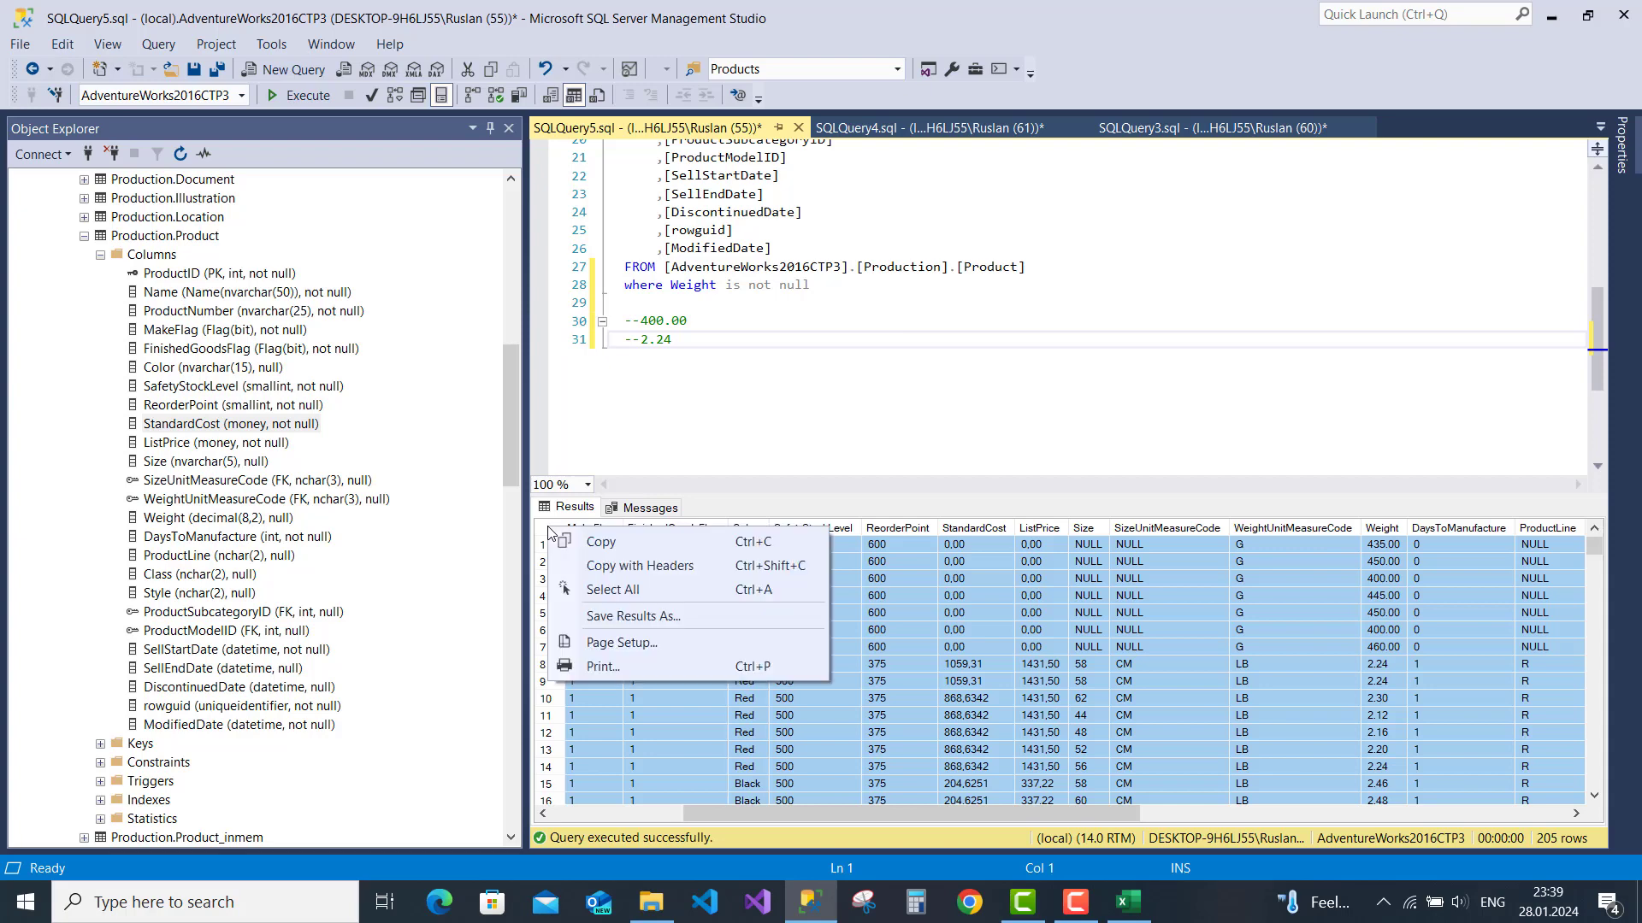
click(596, 617)
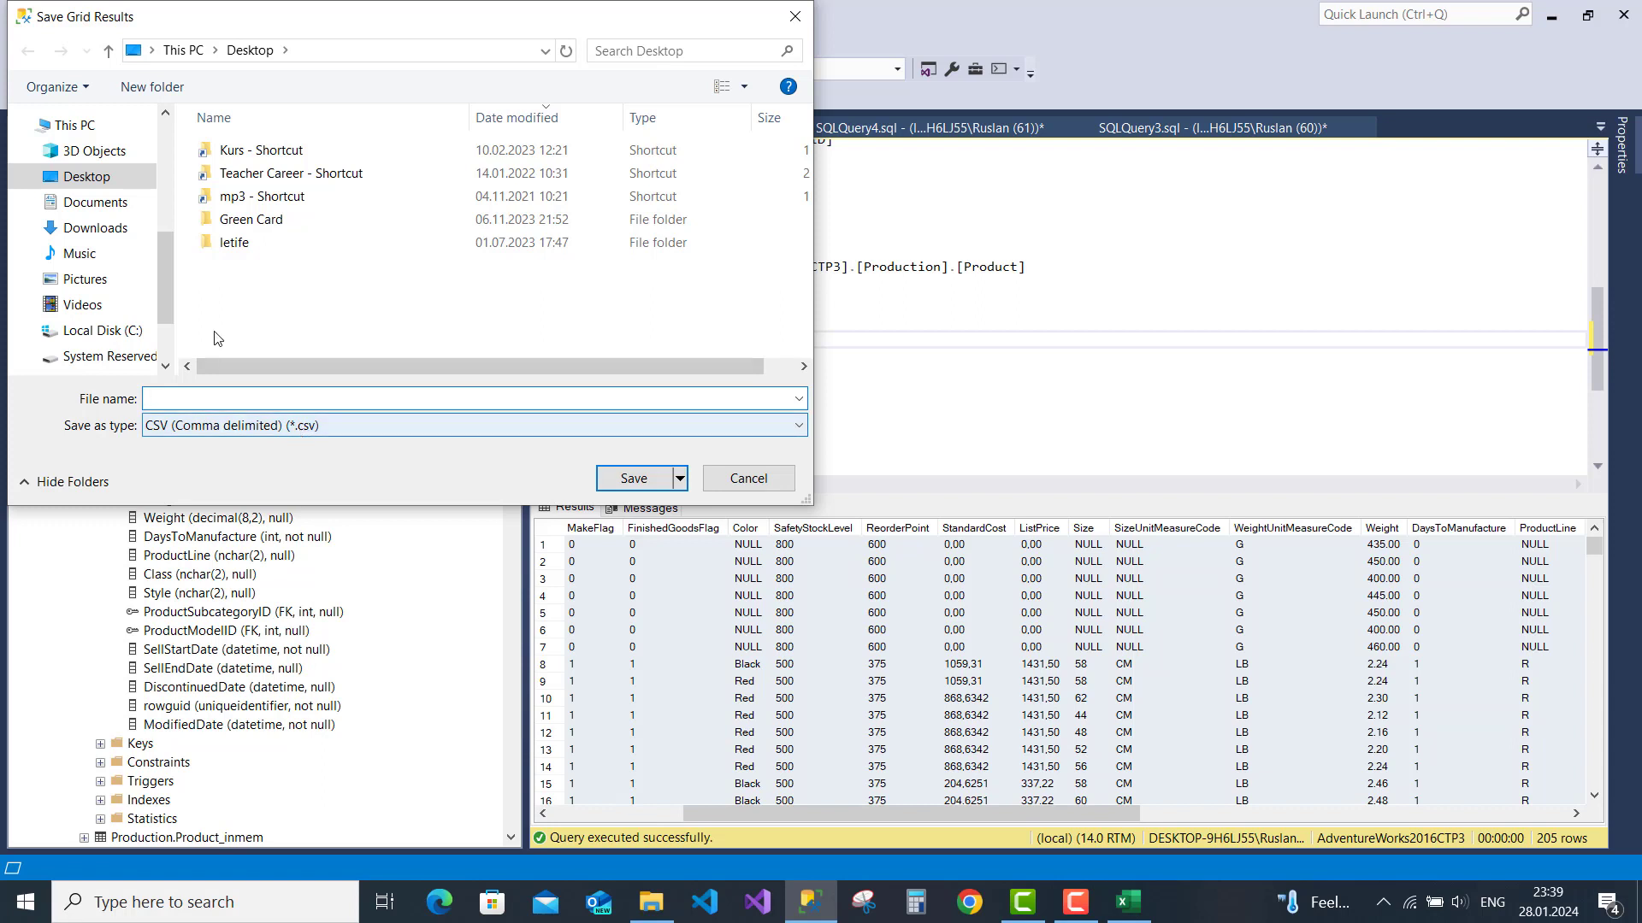
click(84, 176)
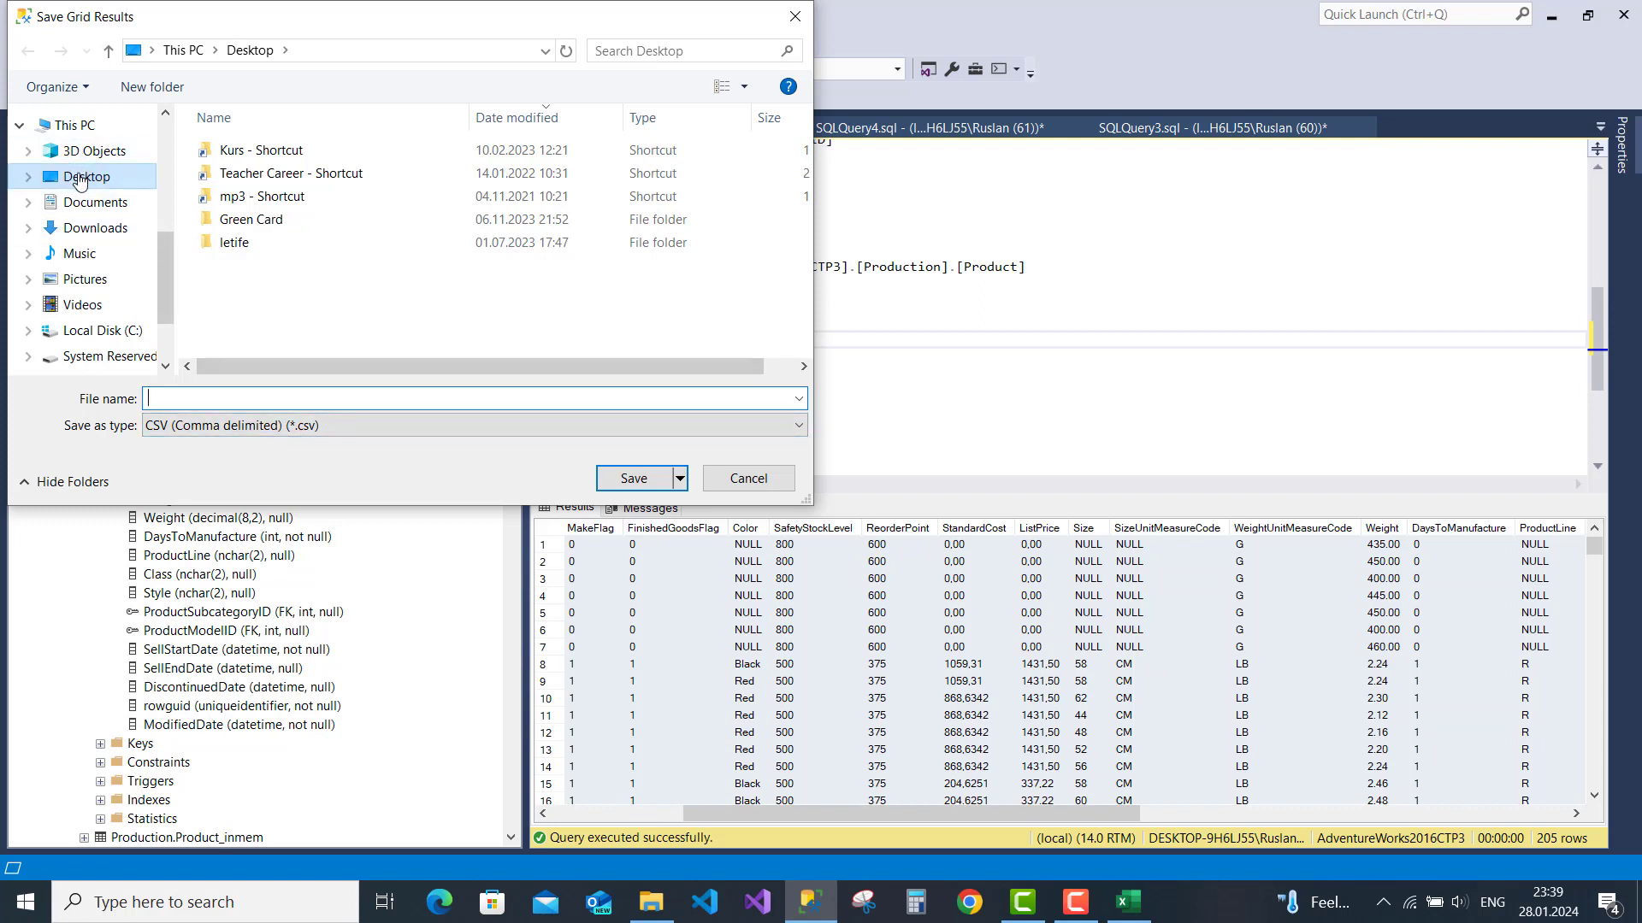
click(219, 396)
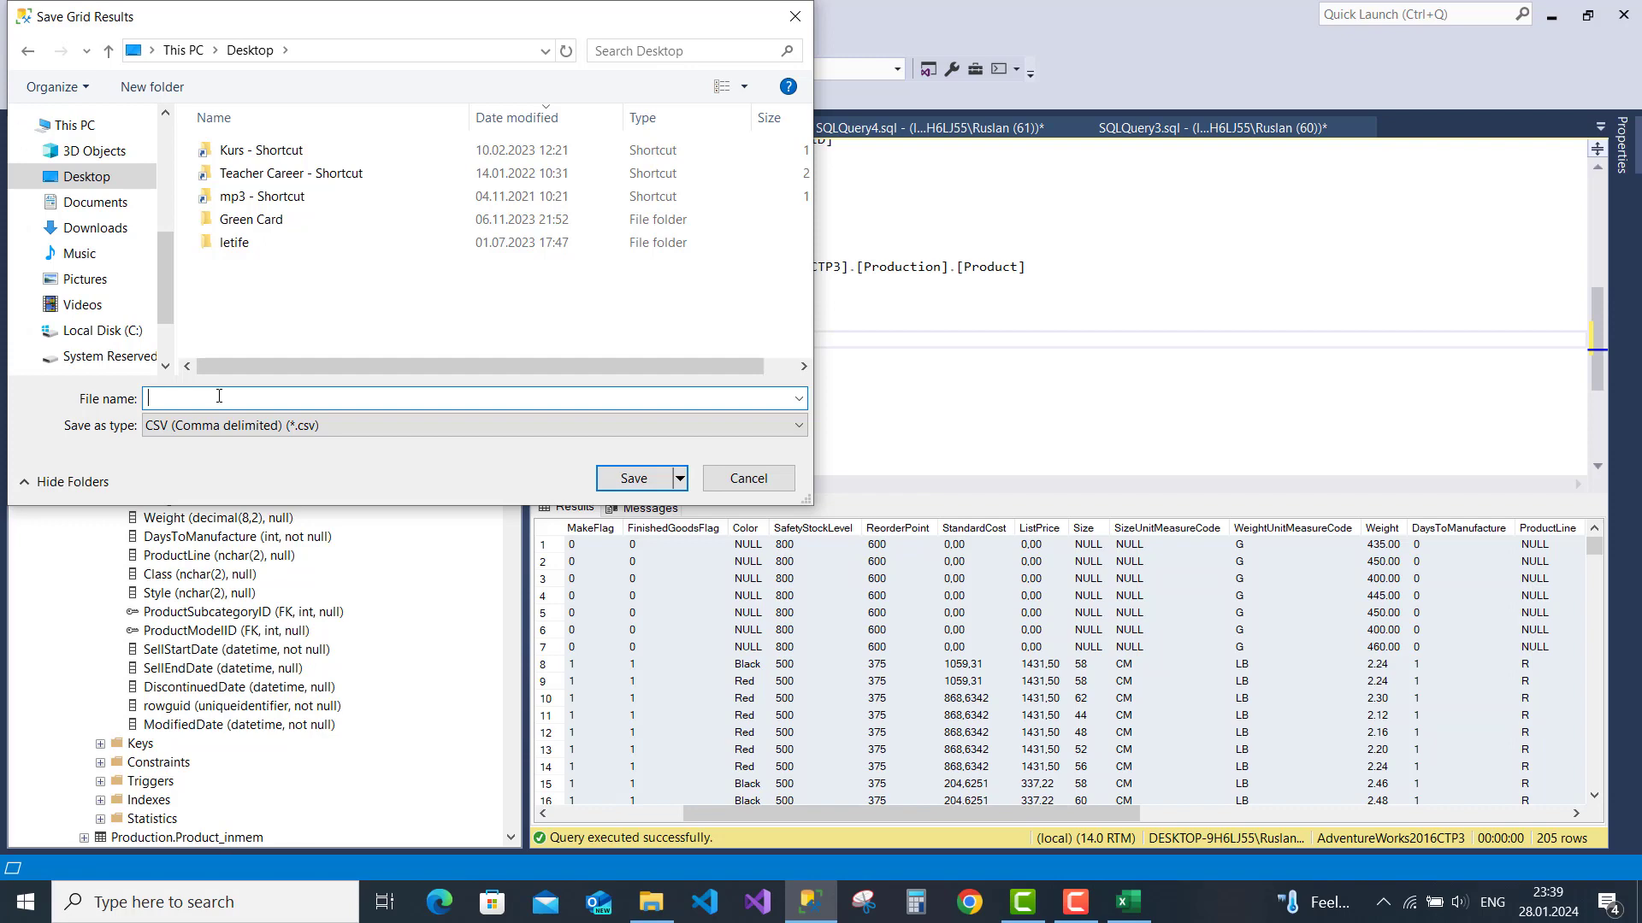
text(RPT)
click(630, 482)
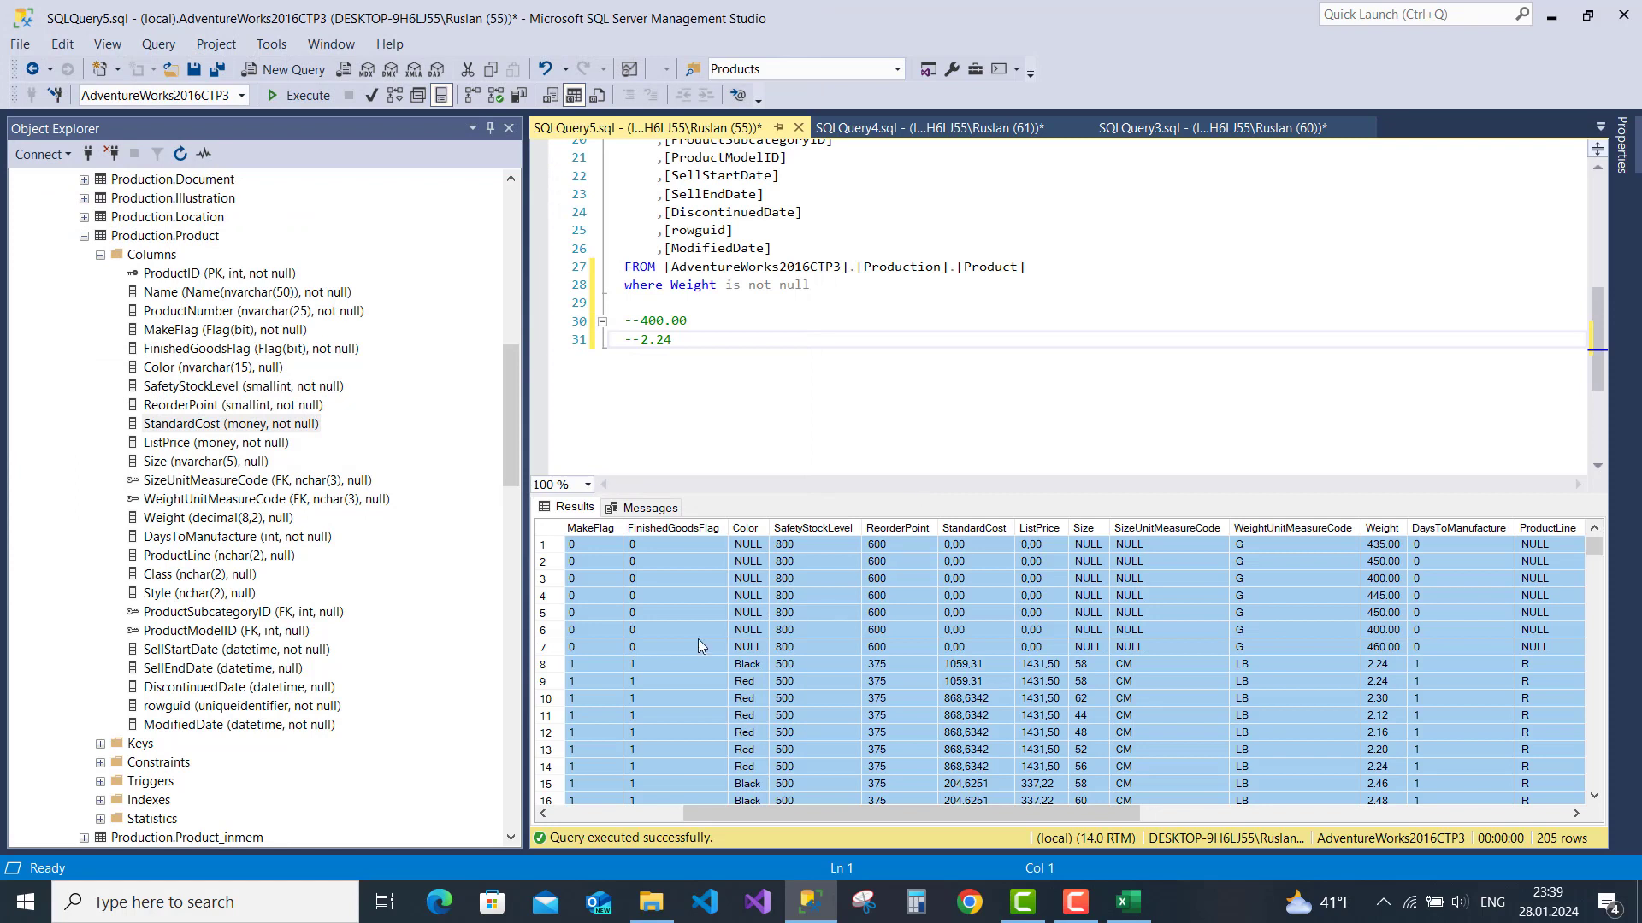
Show the desktop by minimising the open windows and move RPT.csv to the free area above report.xlsx
click(1552, 17)
click(1511, 17)
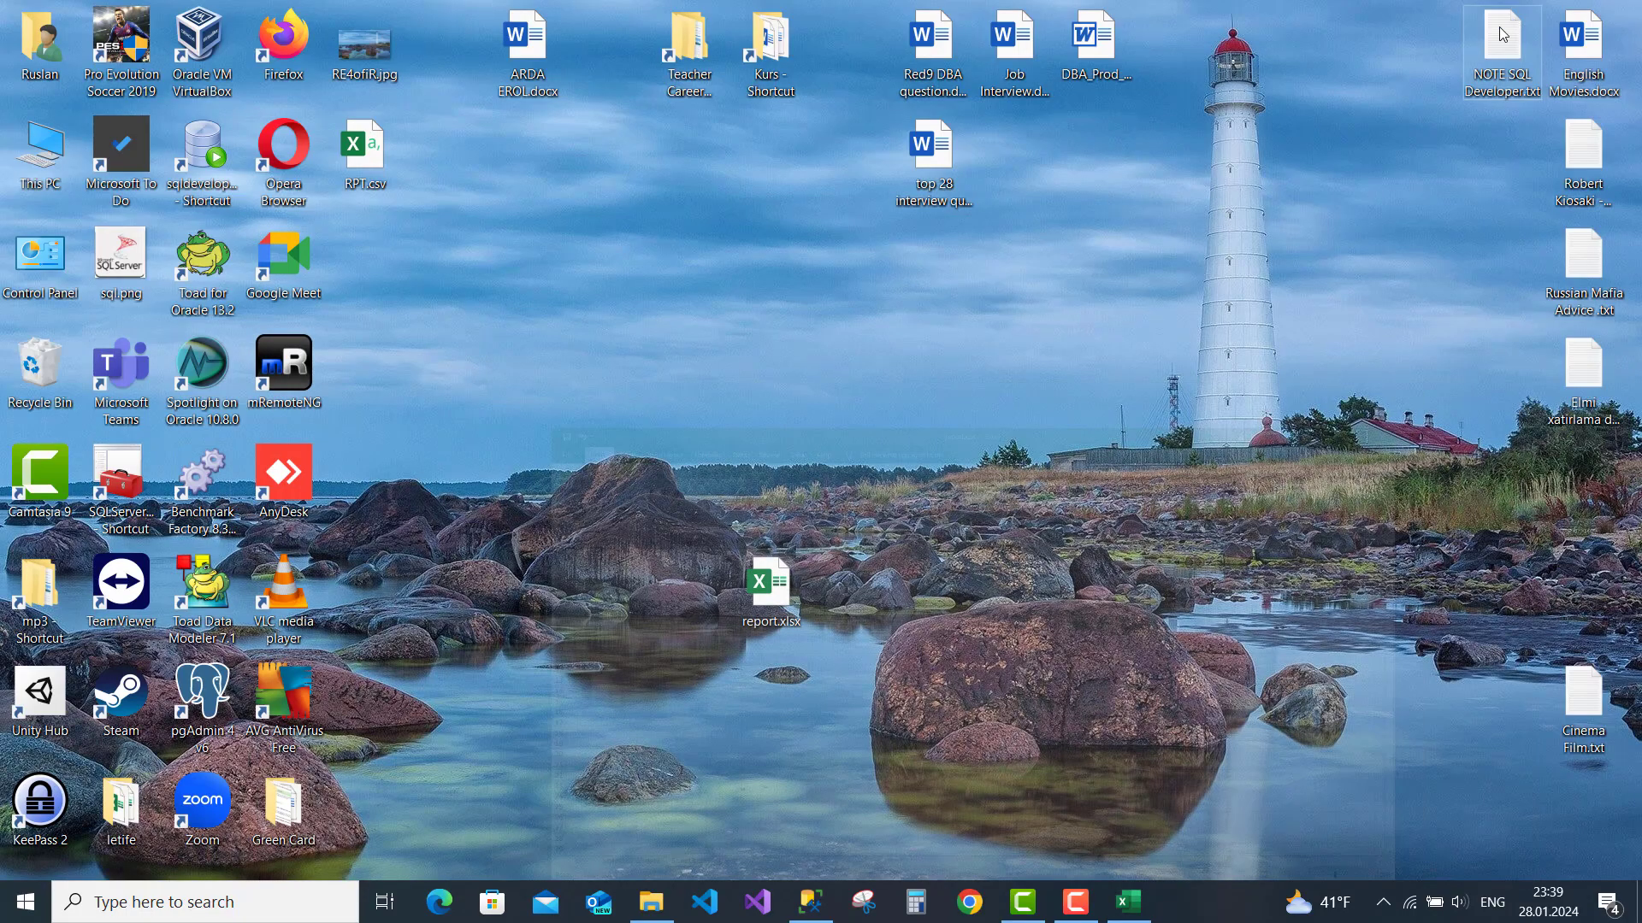
drag(351, 151, 749, 419)
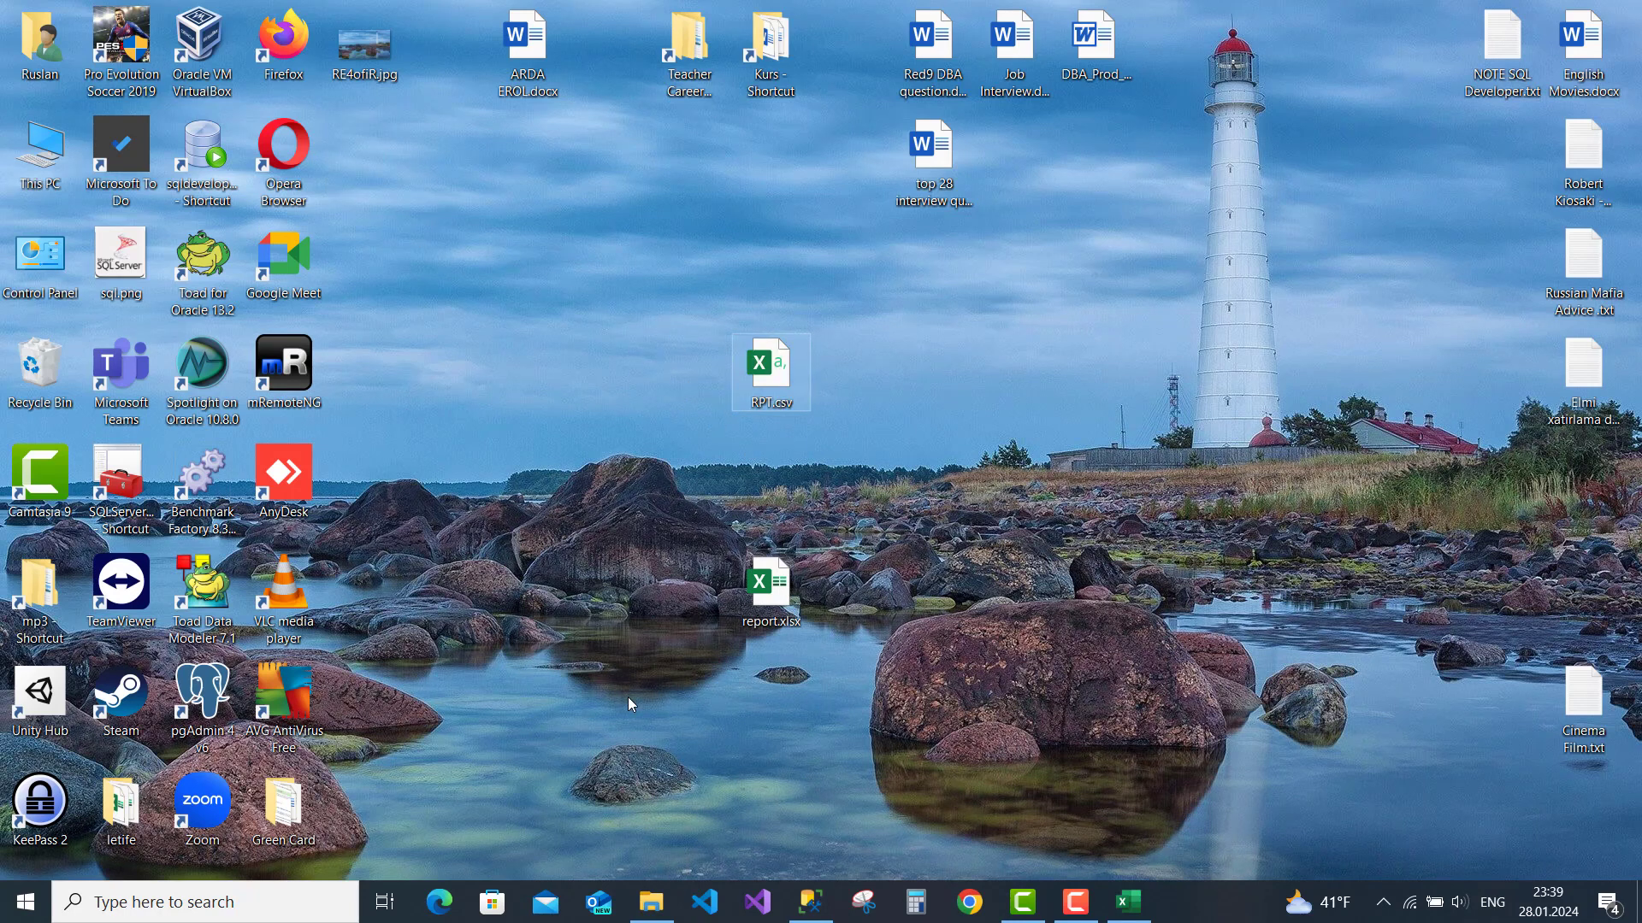
Switch to the report.xlsx workbook in Excel, import RPT.csv from the Desktop as a Text/CSV source and open it for transformation in Power Query
click(1125, 898)
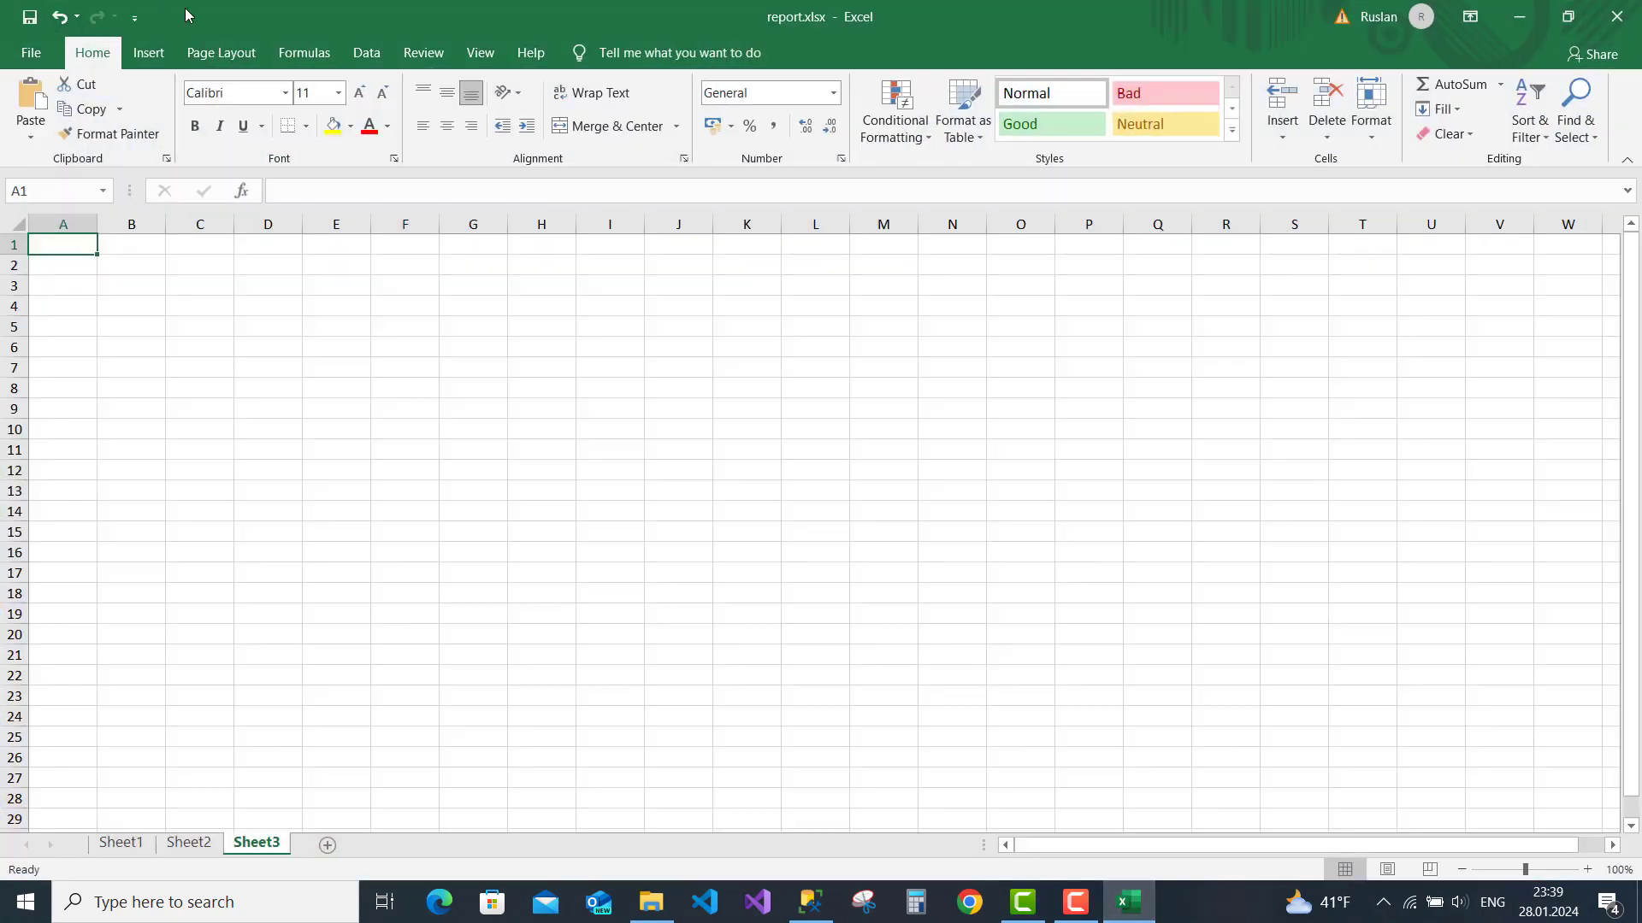
click(365, 52)
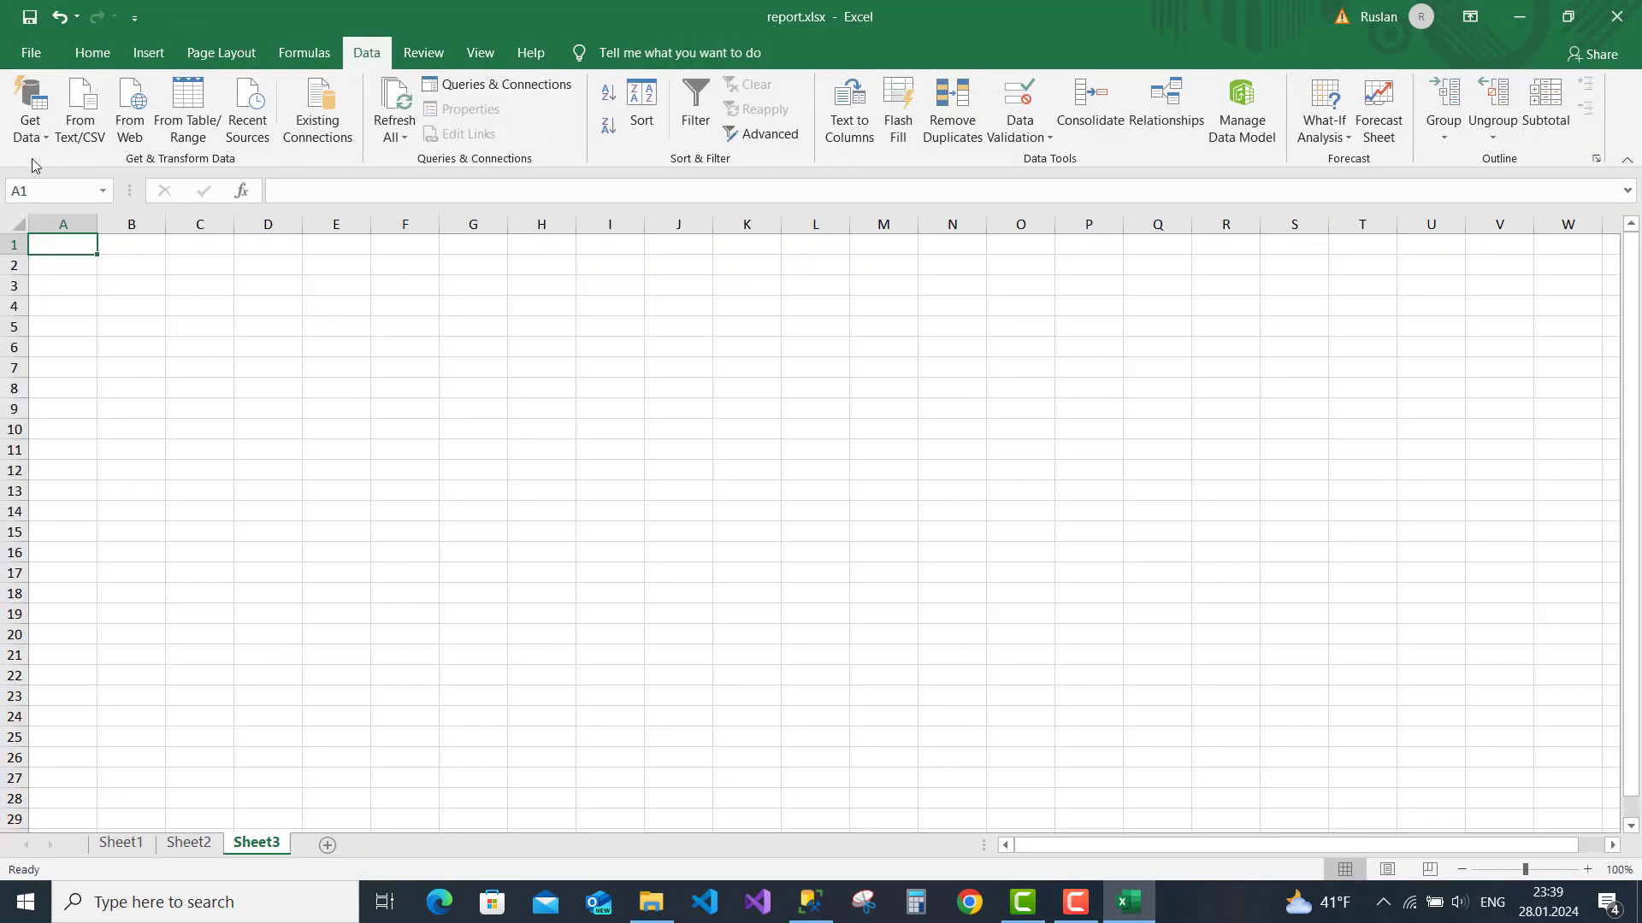
click(30, 120)
mouse_move(97, 190)
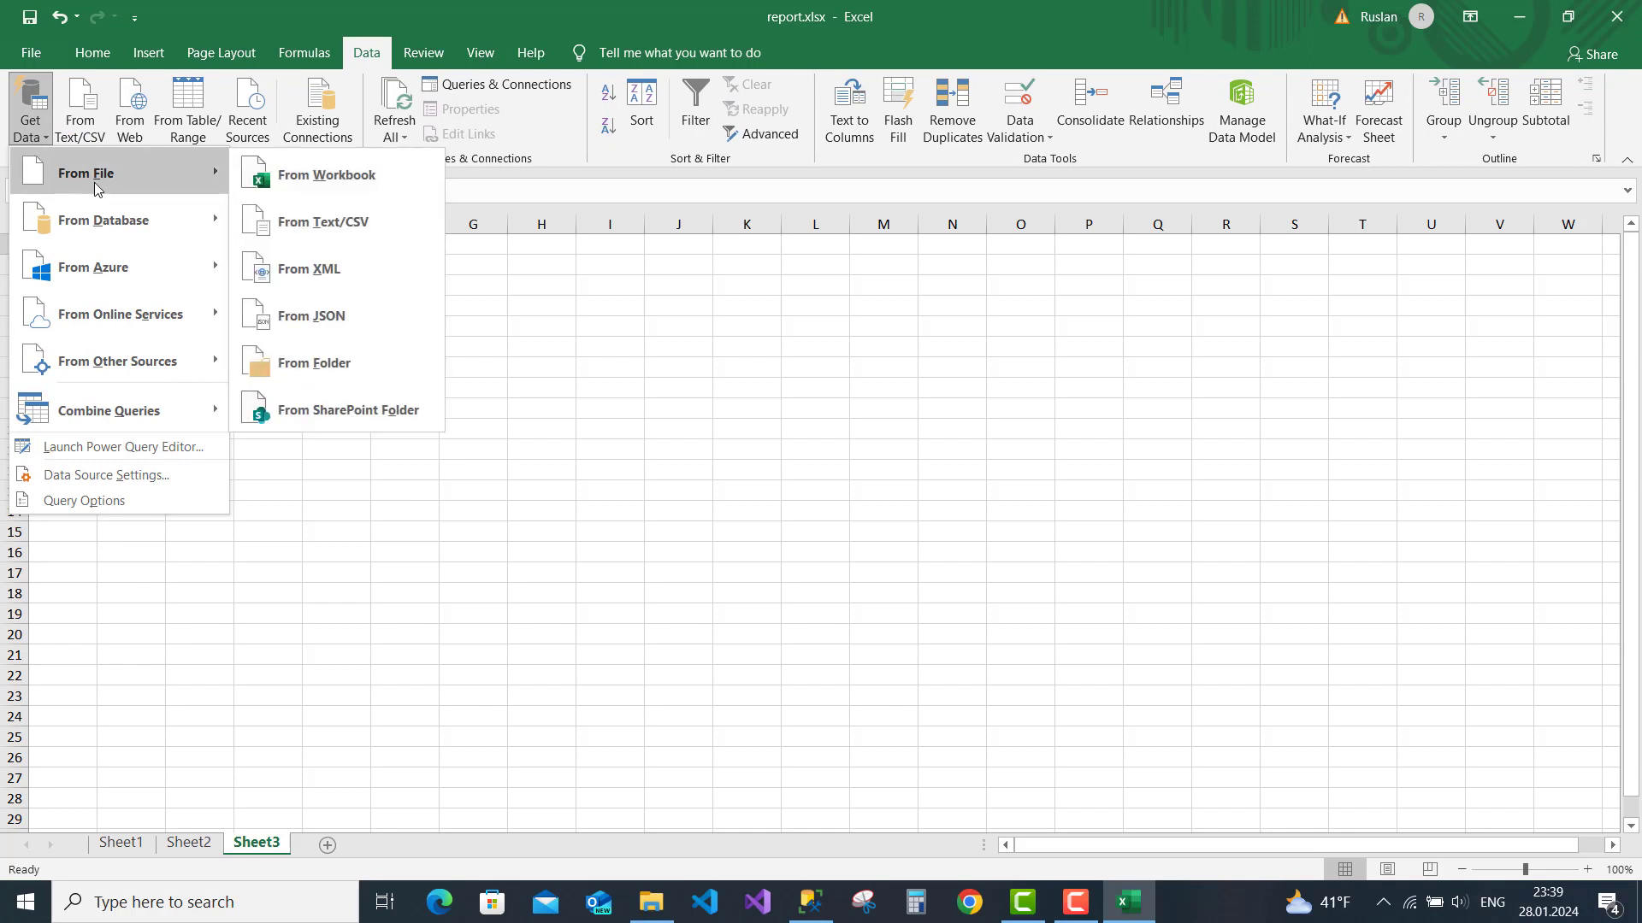
click(354, 223)
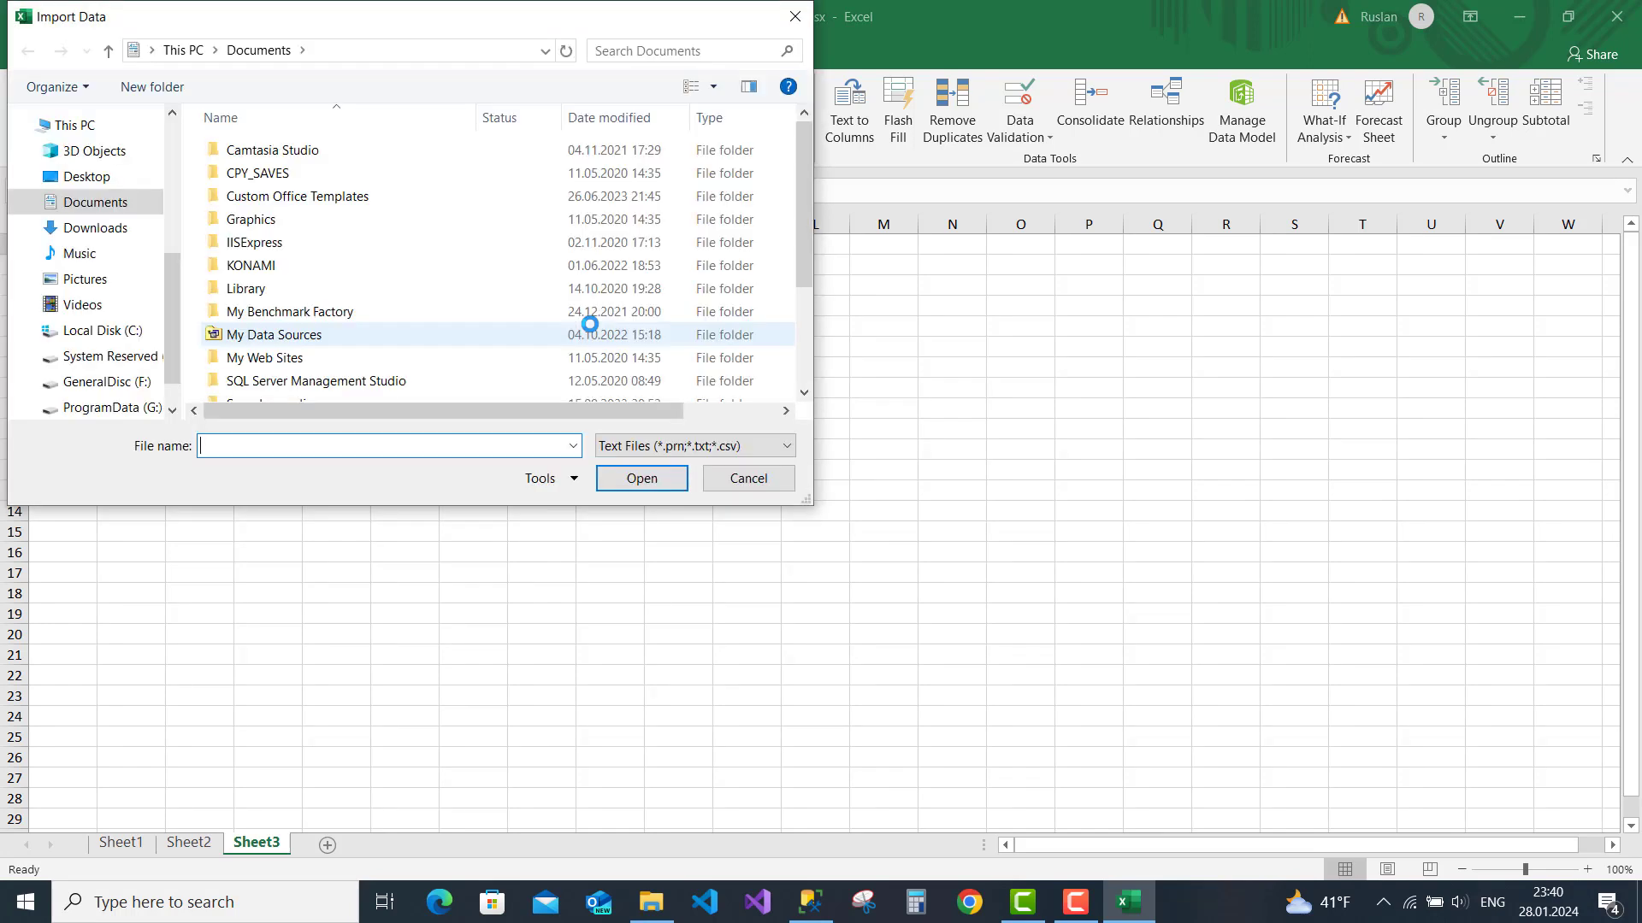
click(82, 174)
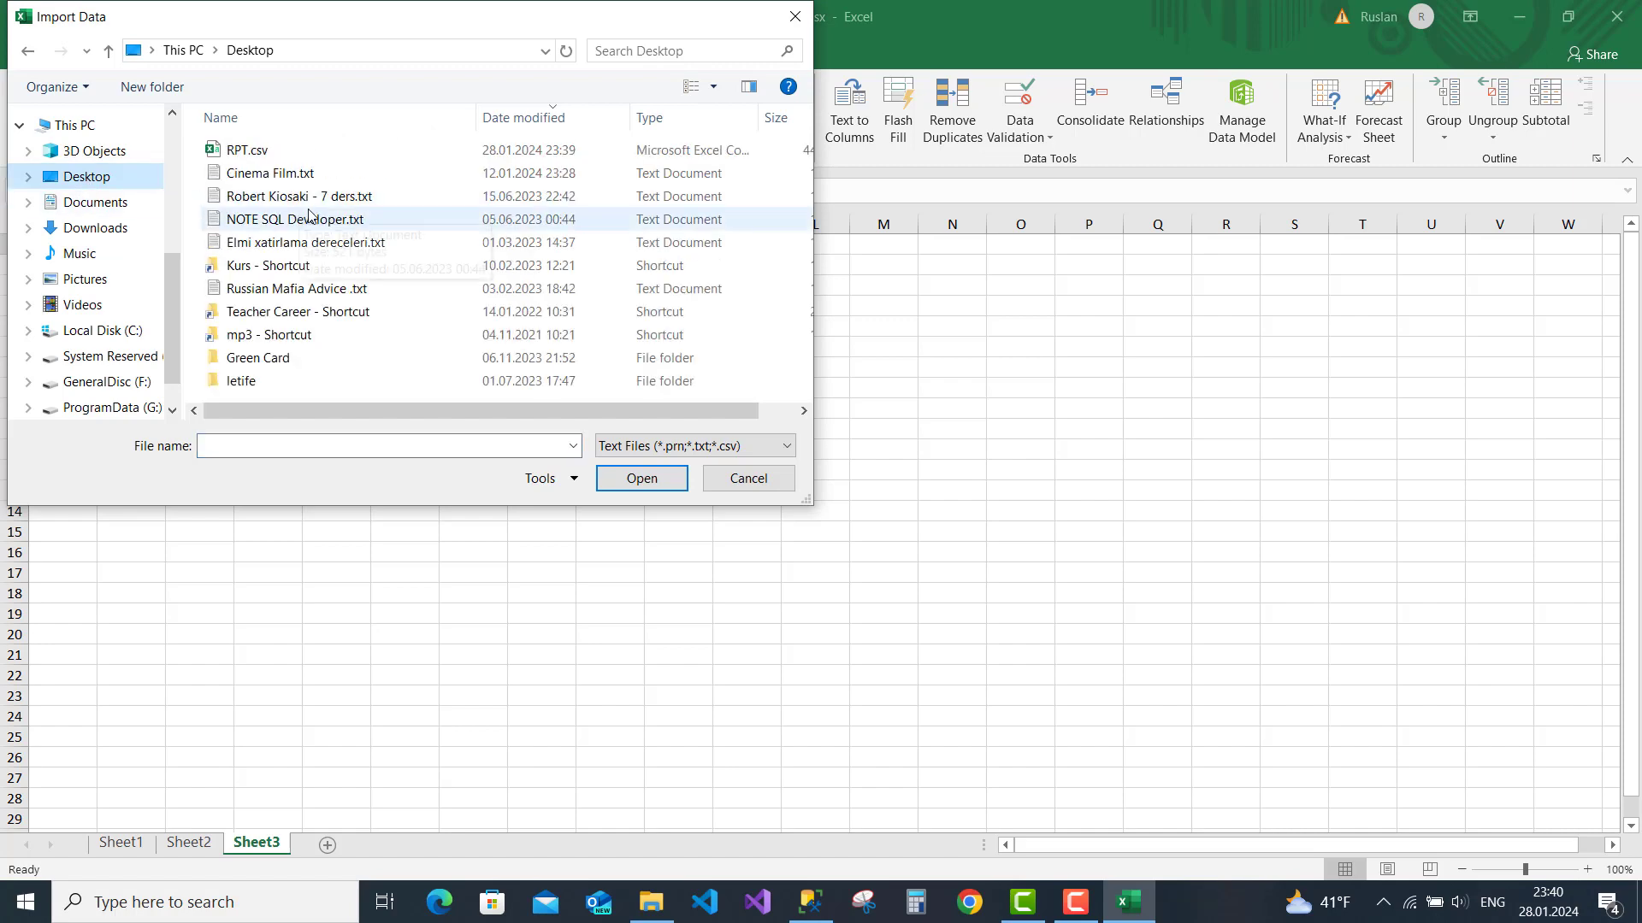
click(265, 152)
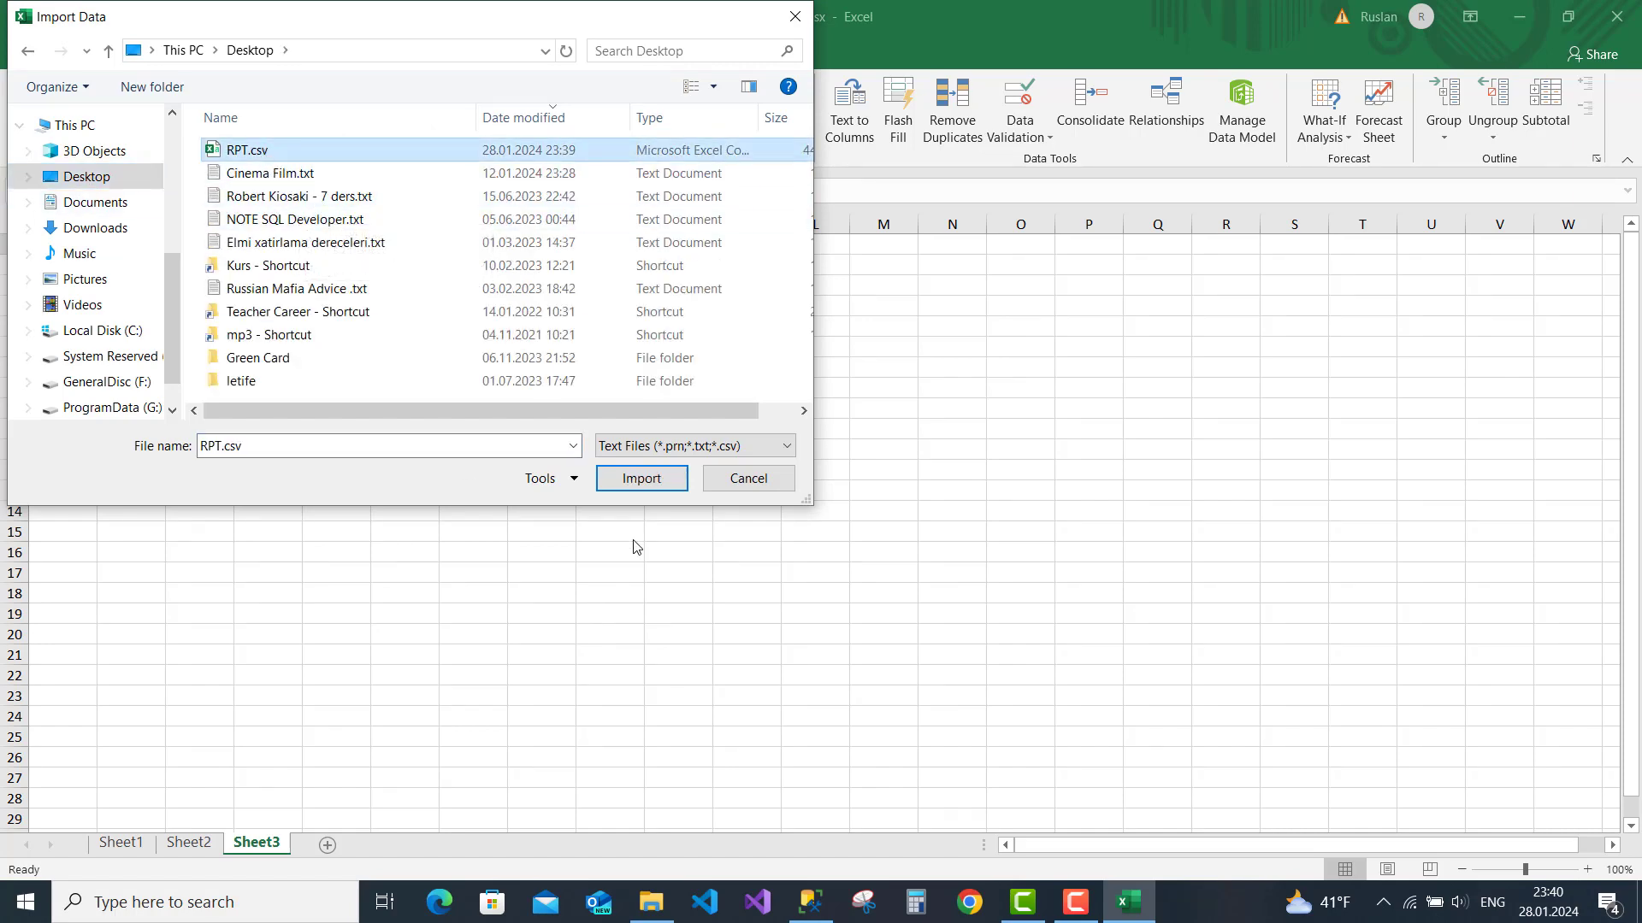
click(643, 479)
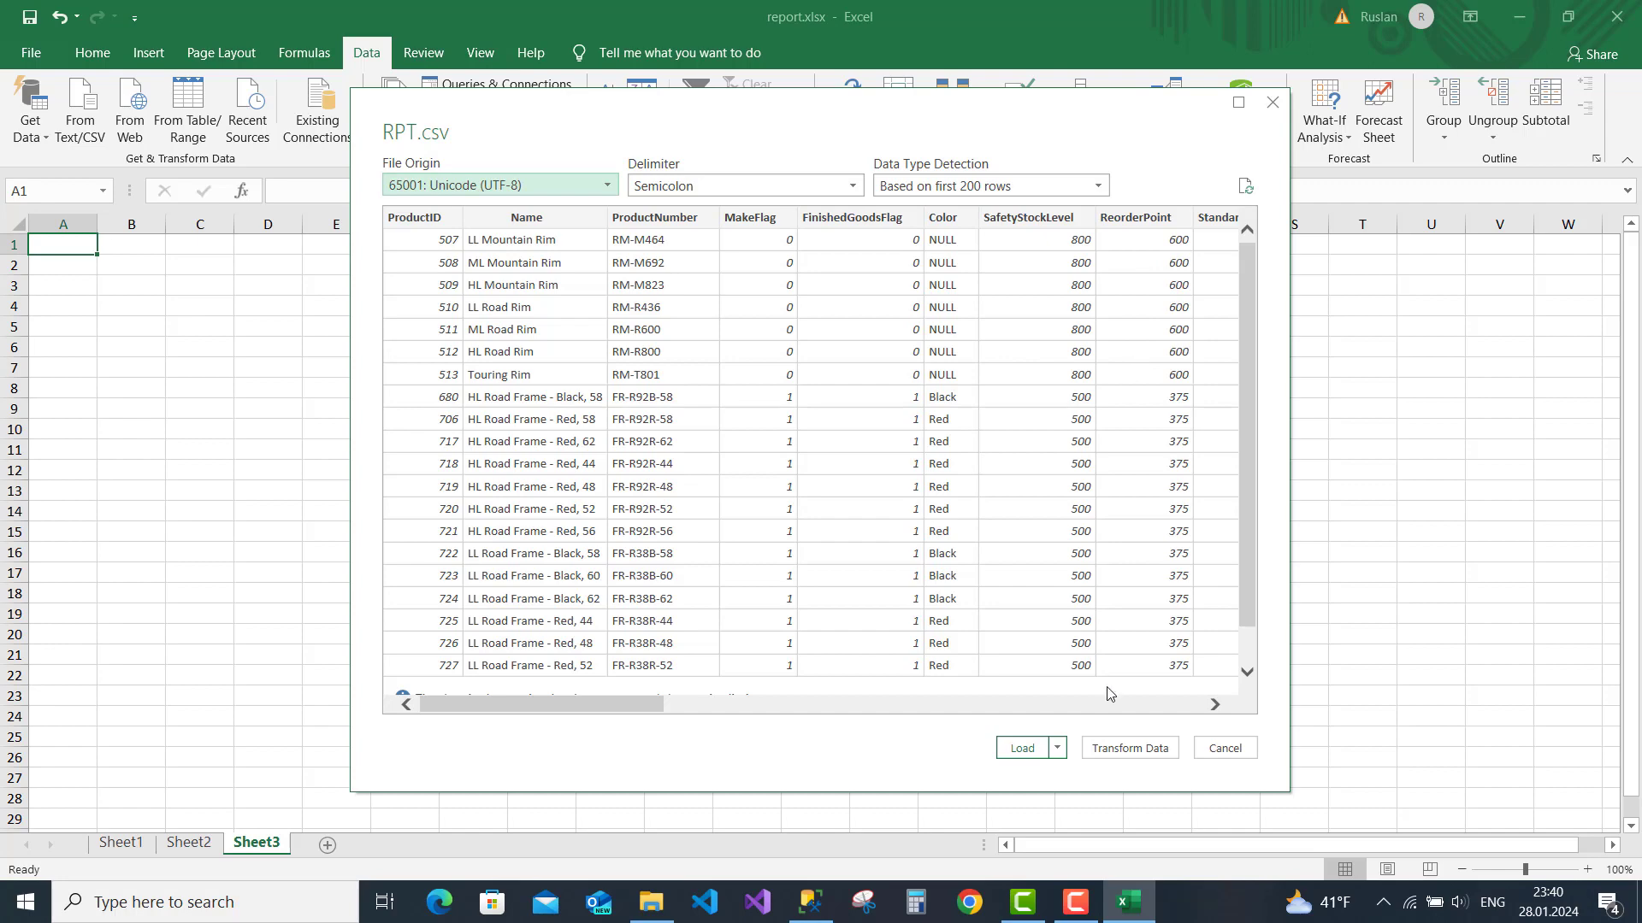
click(1129, 749)
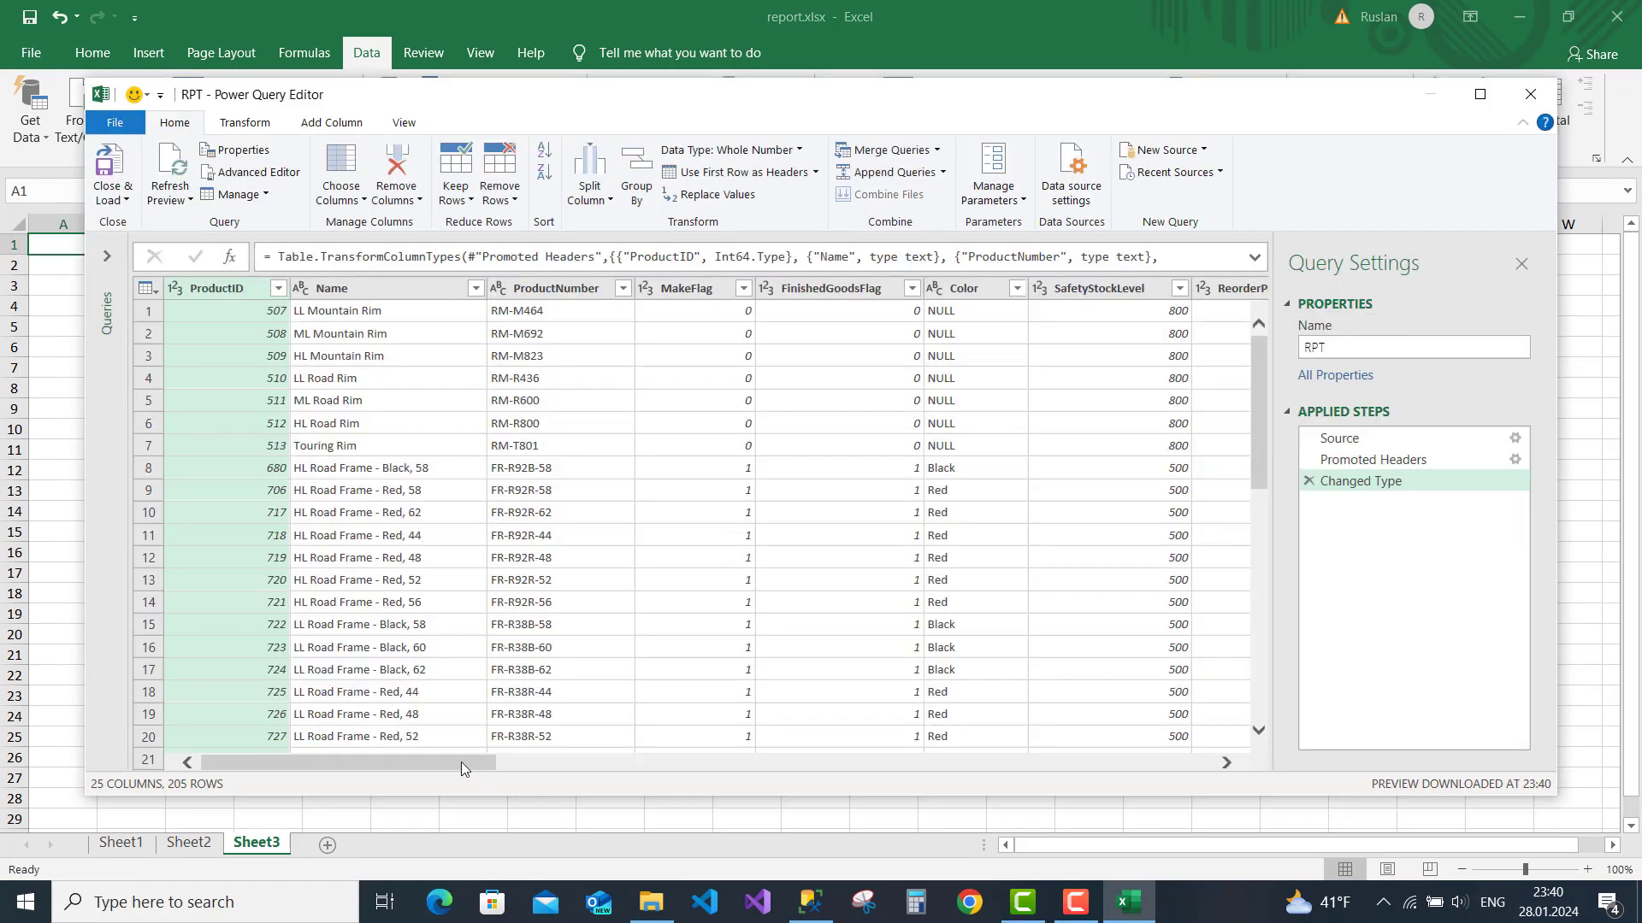
Change the Weight column's data type to Text, replacing the current type conversion
drag(460, 762, 845, 763)
click(751, 293)
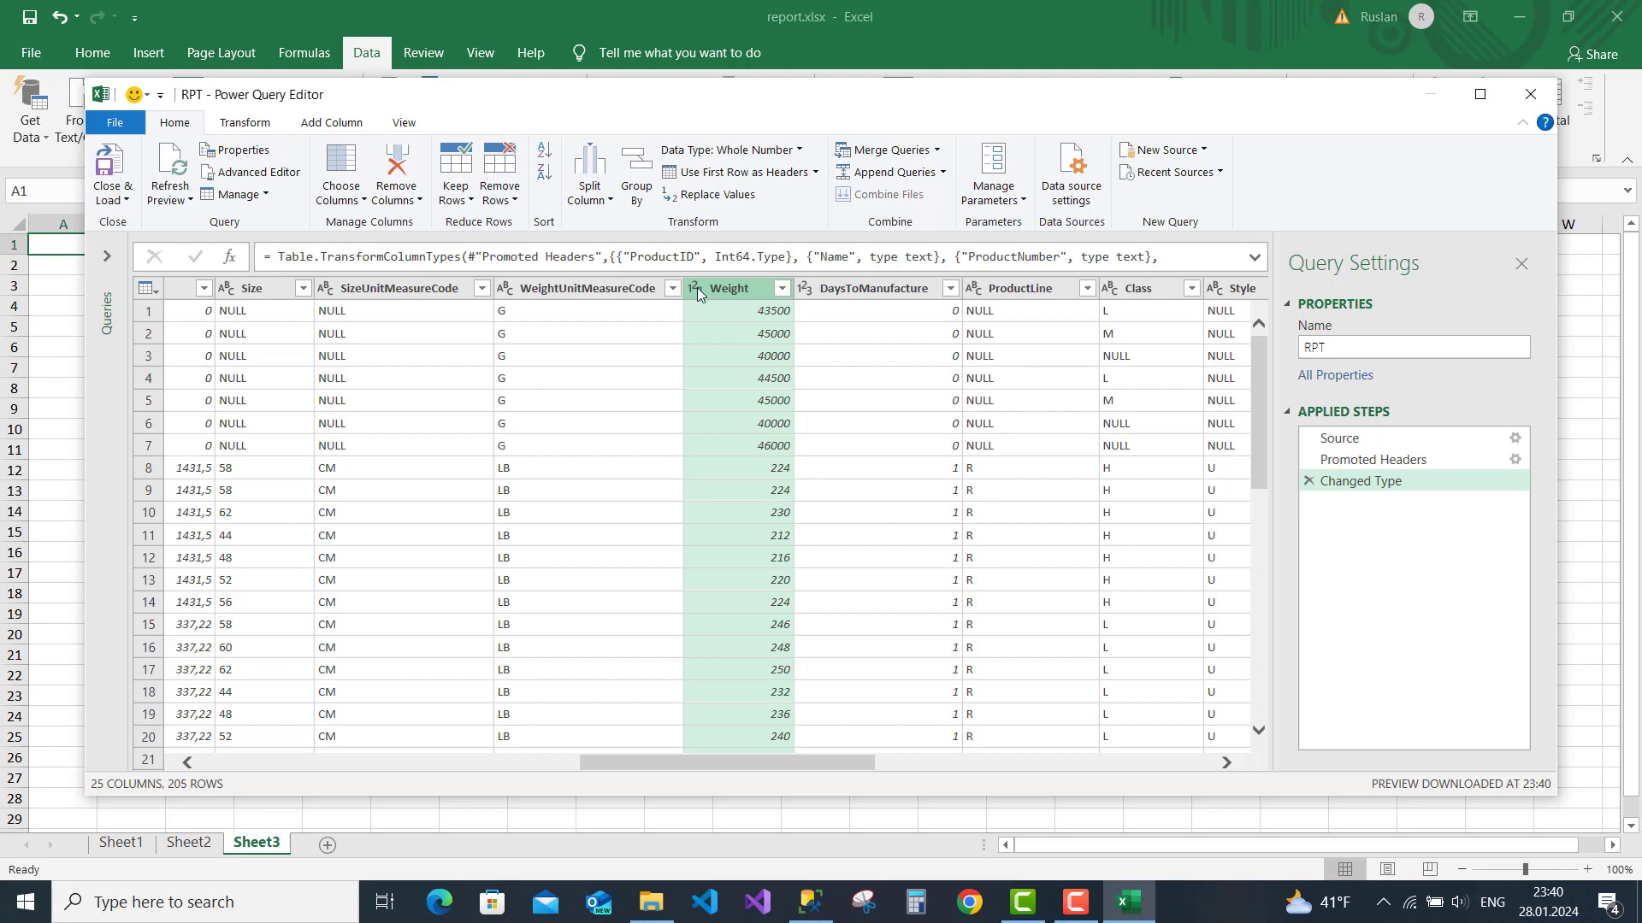
click(798, 158)
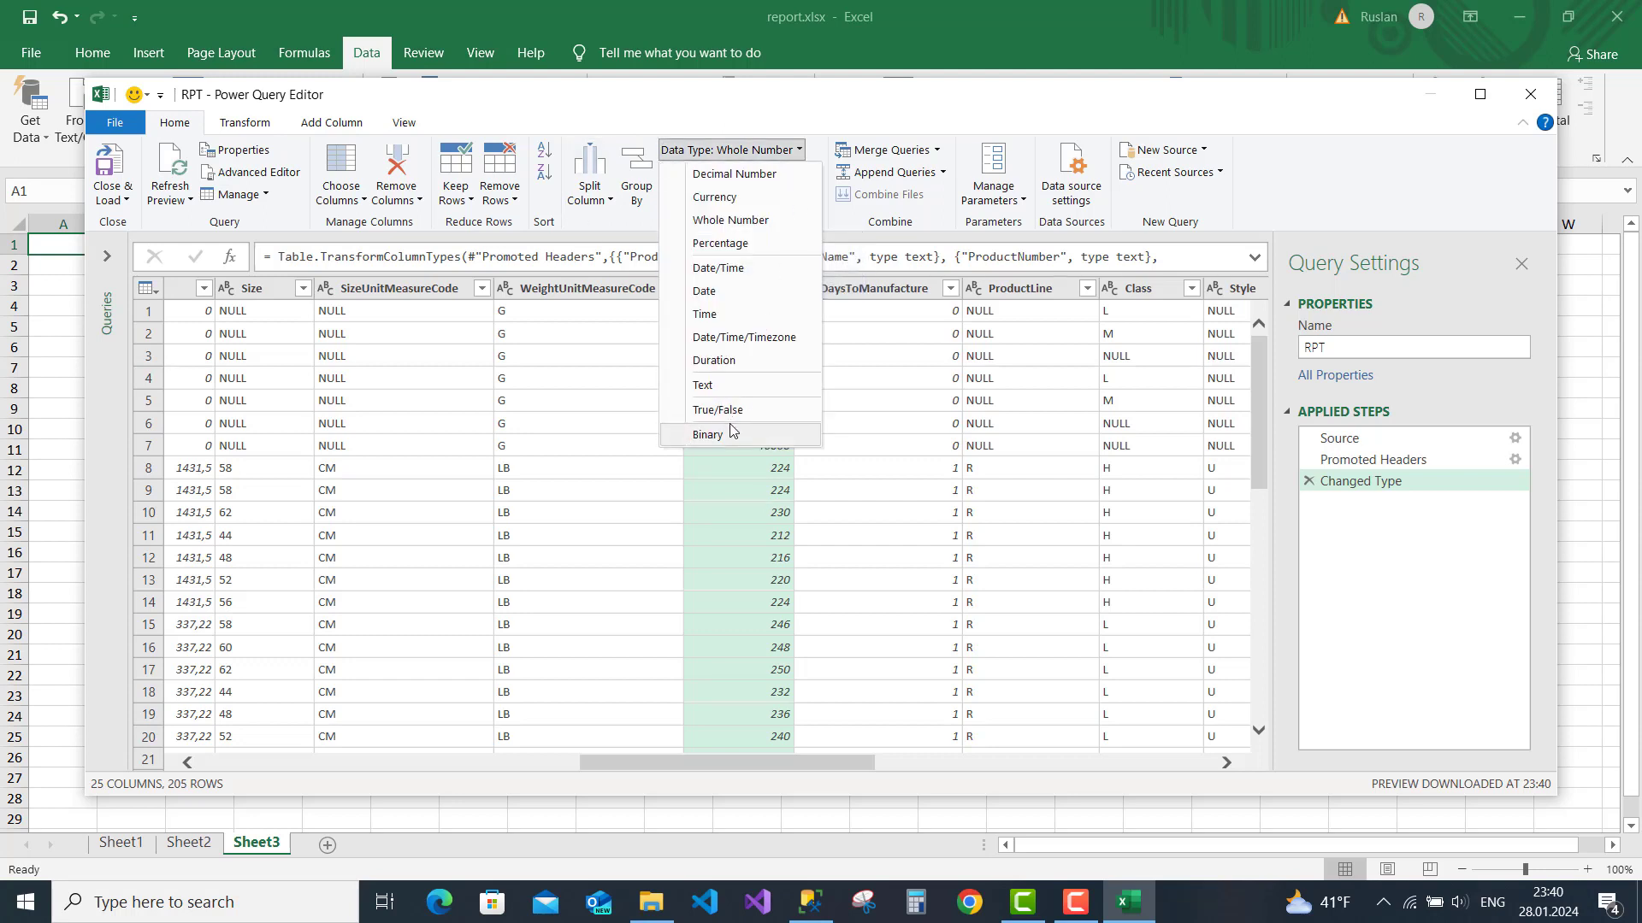
click(736, 392)
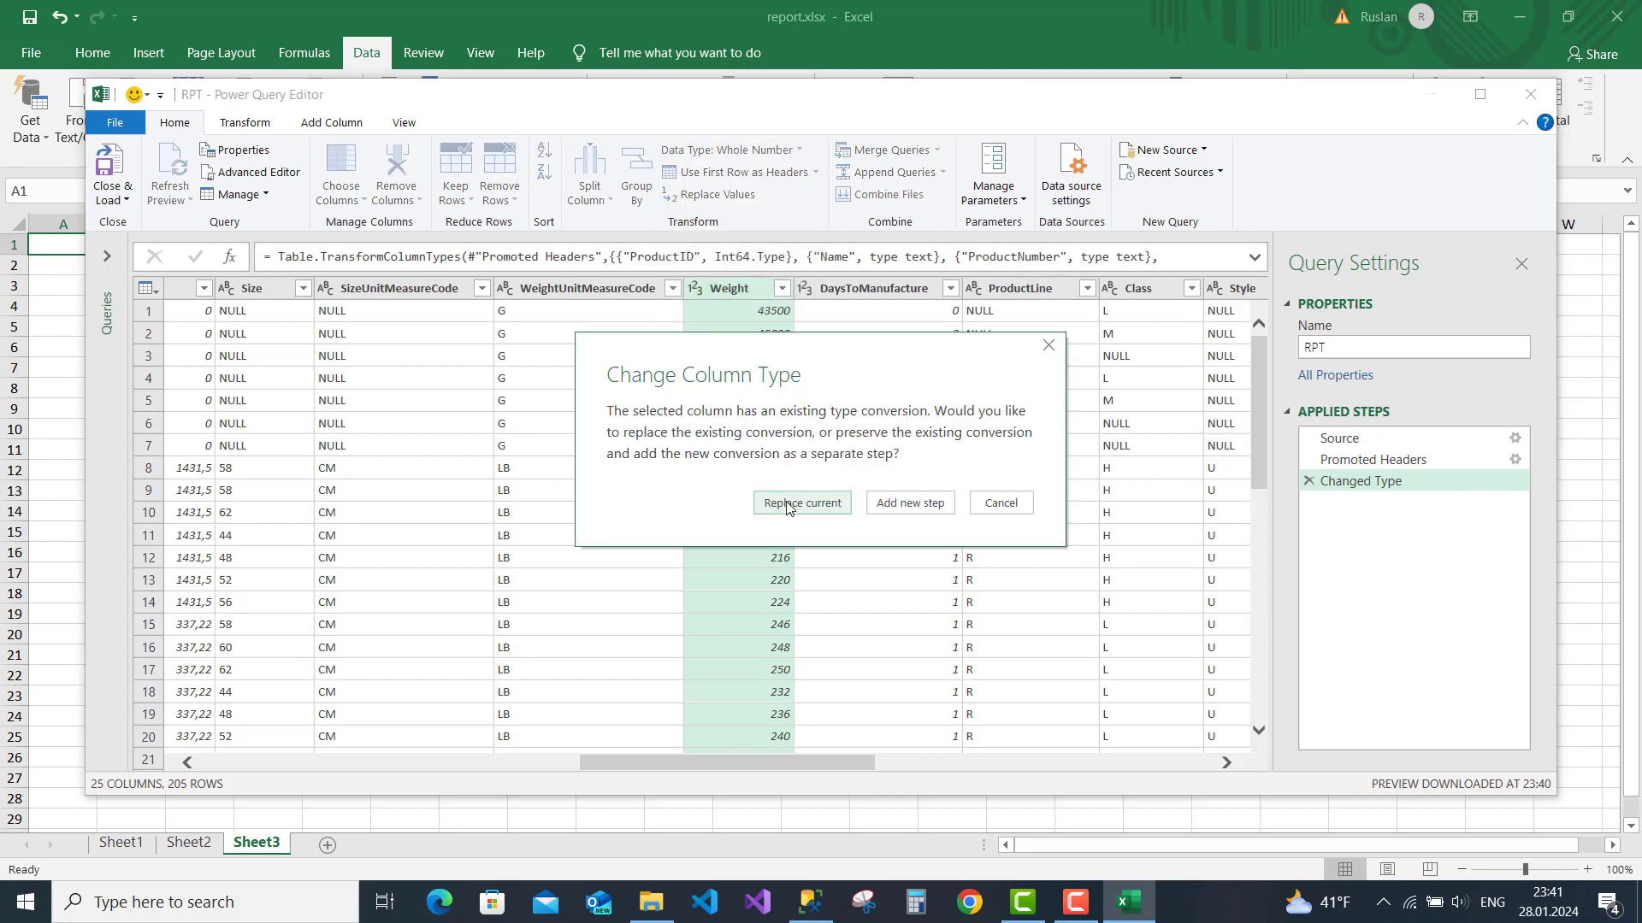
click(786, 502)
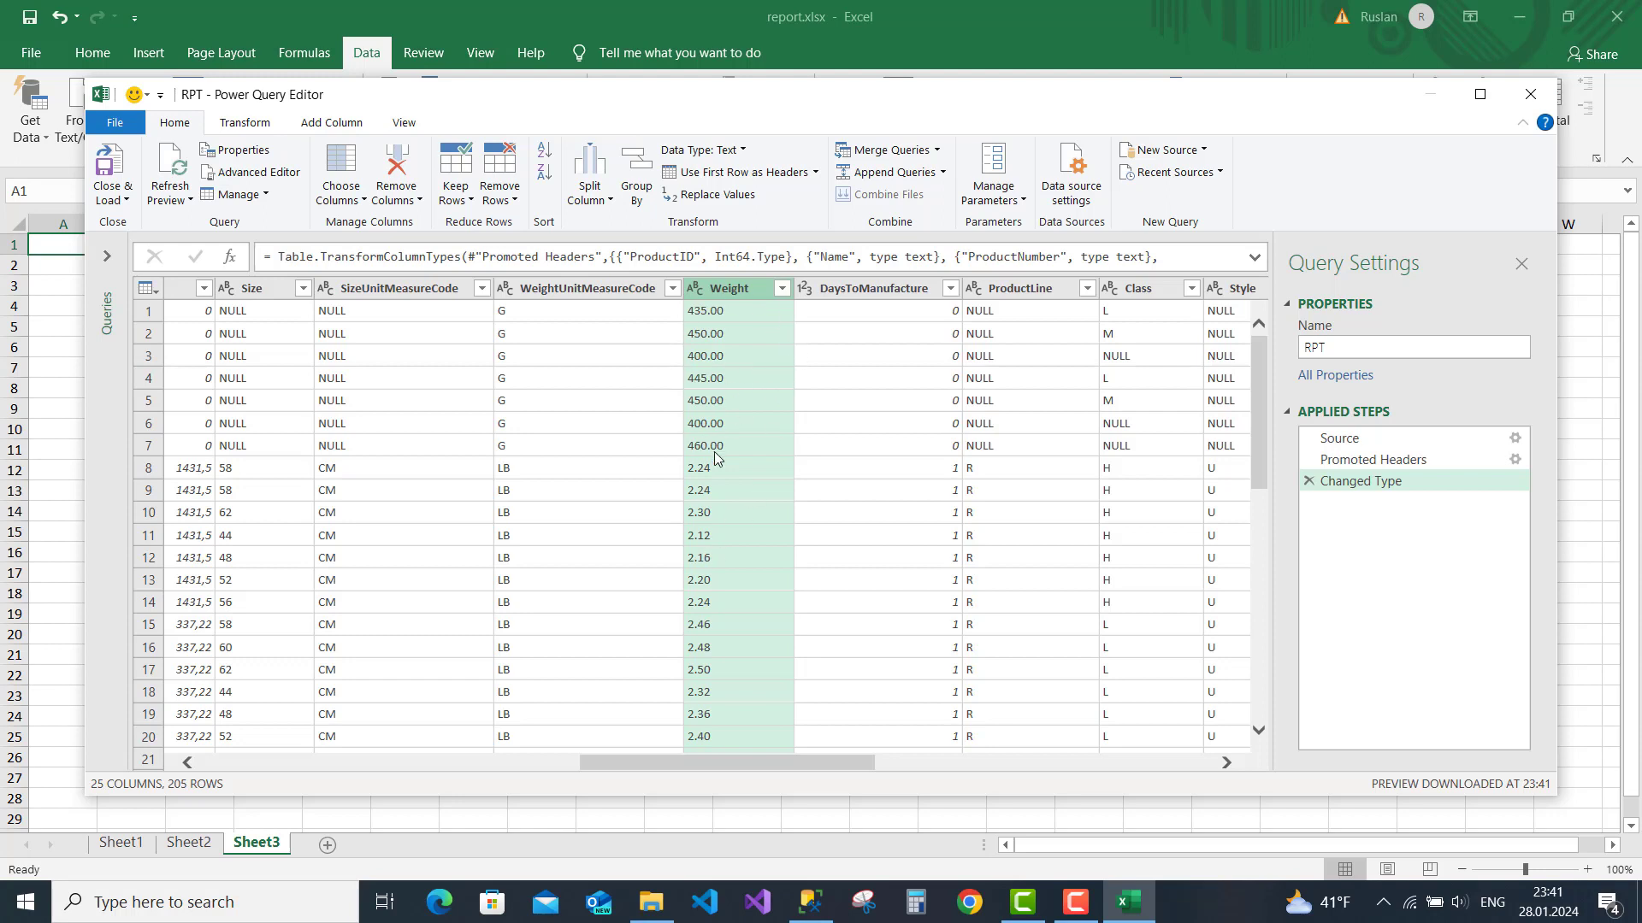
Replace every period with a comma in the Weight column's values
click(716, 205)
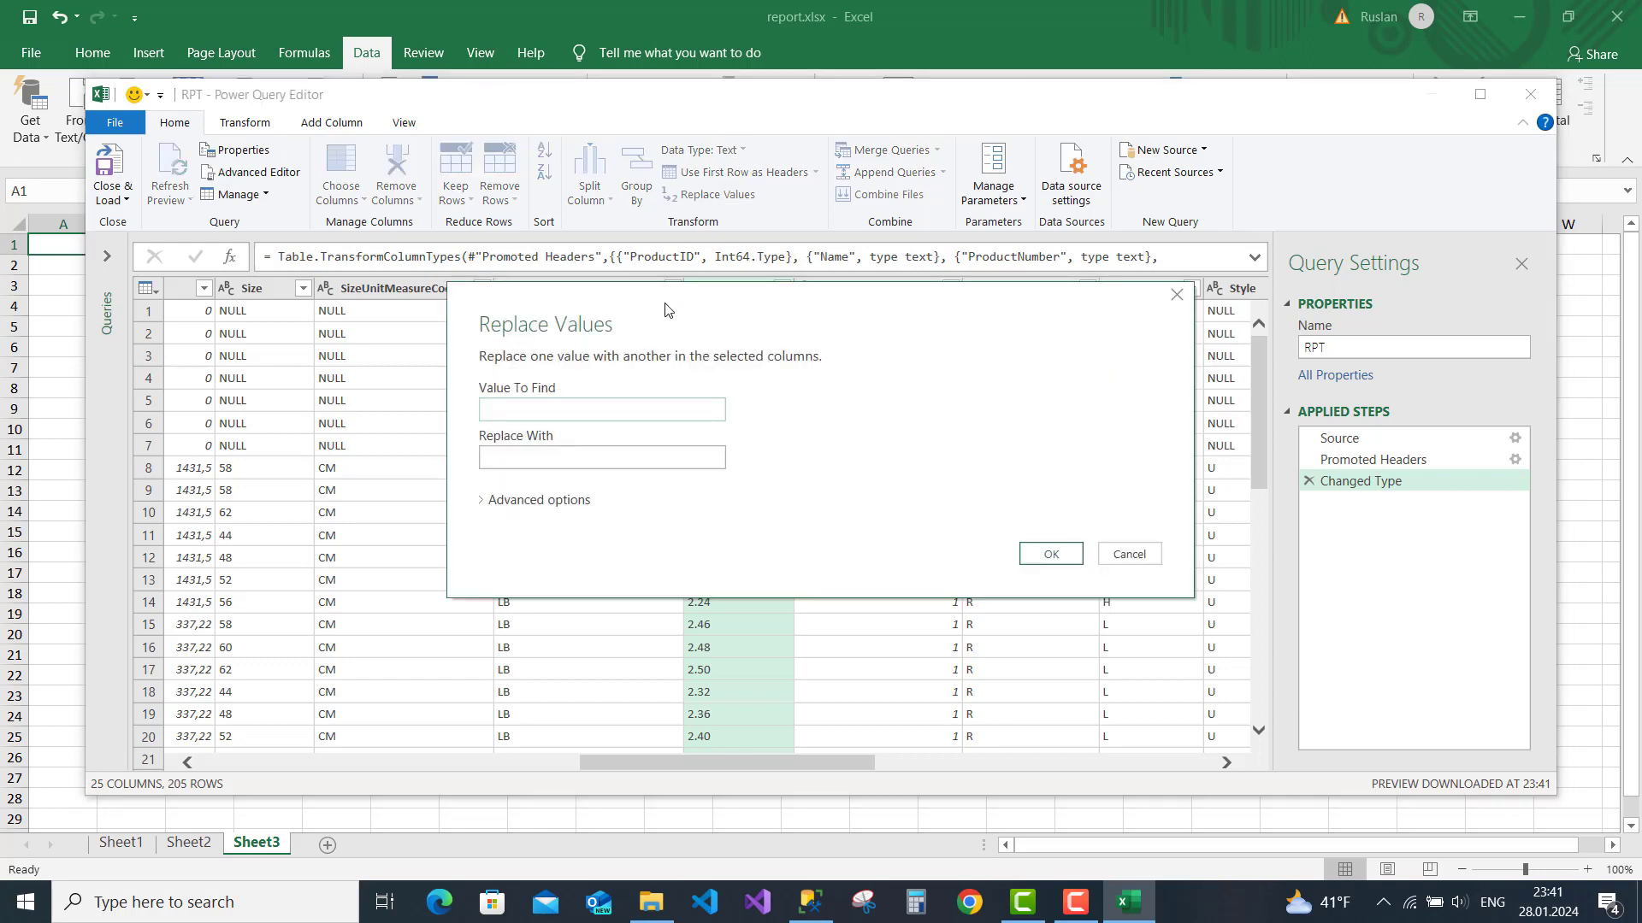
click(580, 460)
text(,)
click(1051, 554)
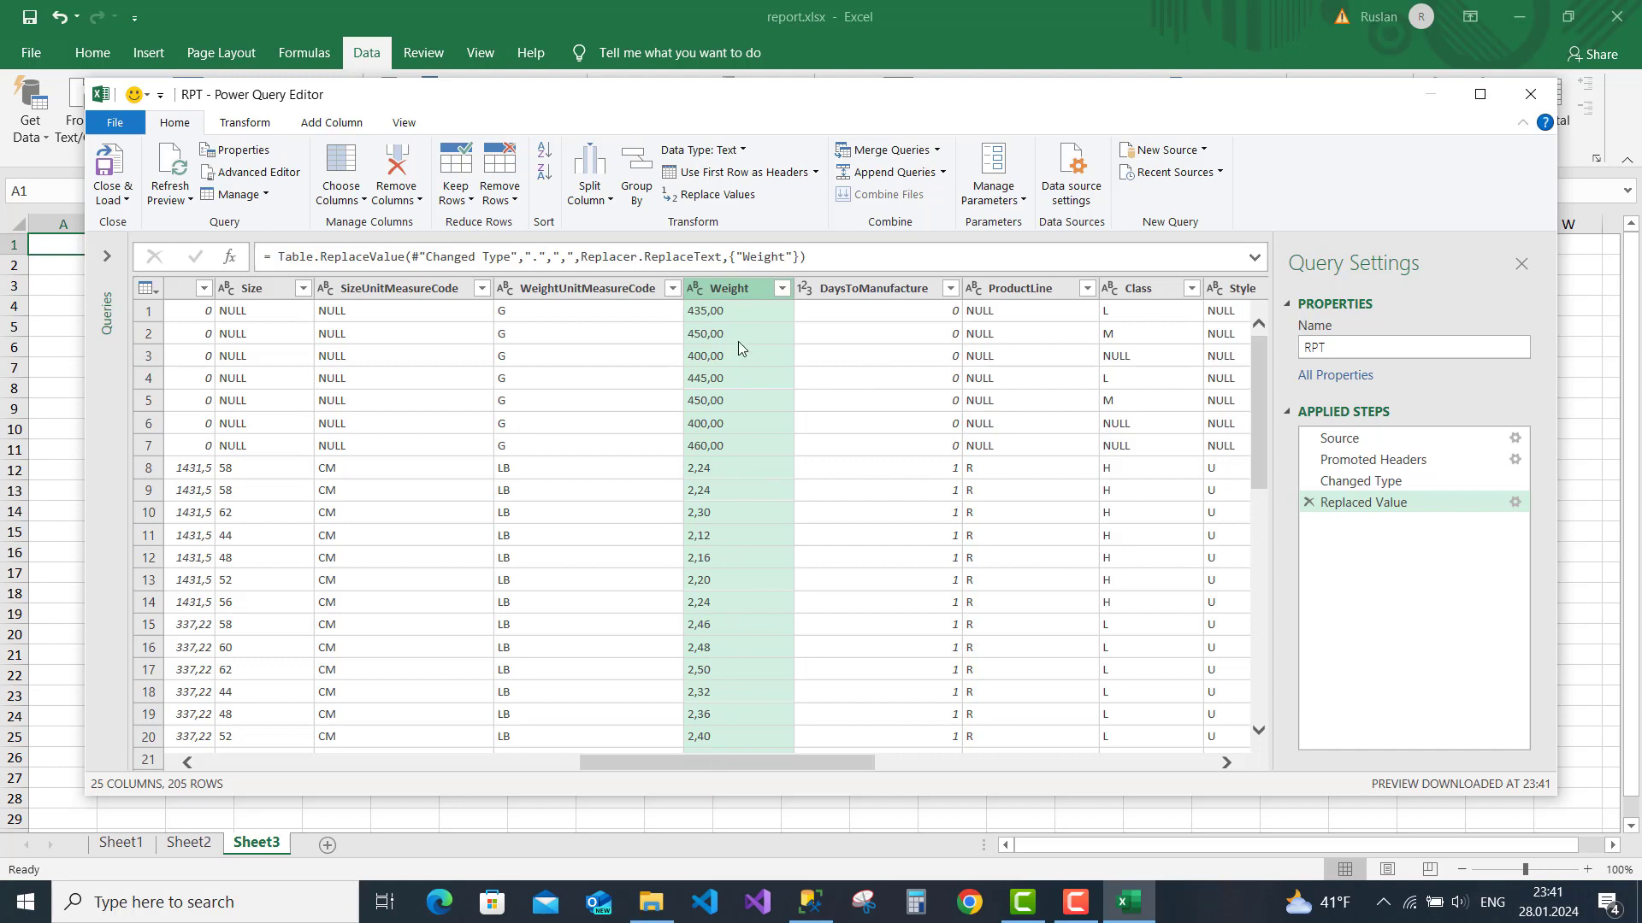
Set the Weight column's data type to Decimal Number and load the query into the workbook
click(740, 152)
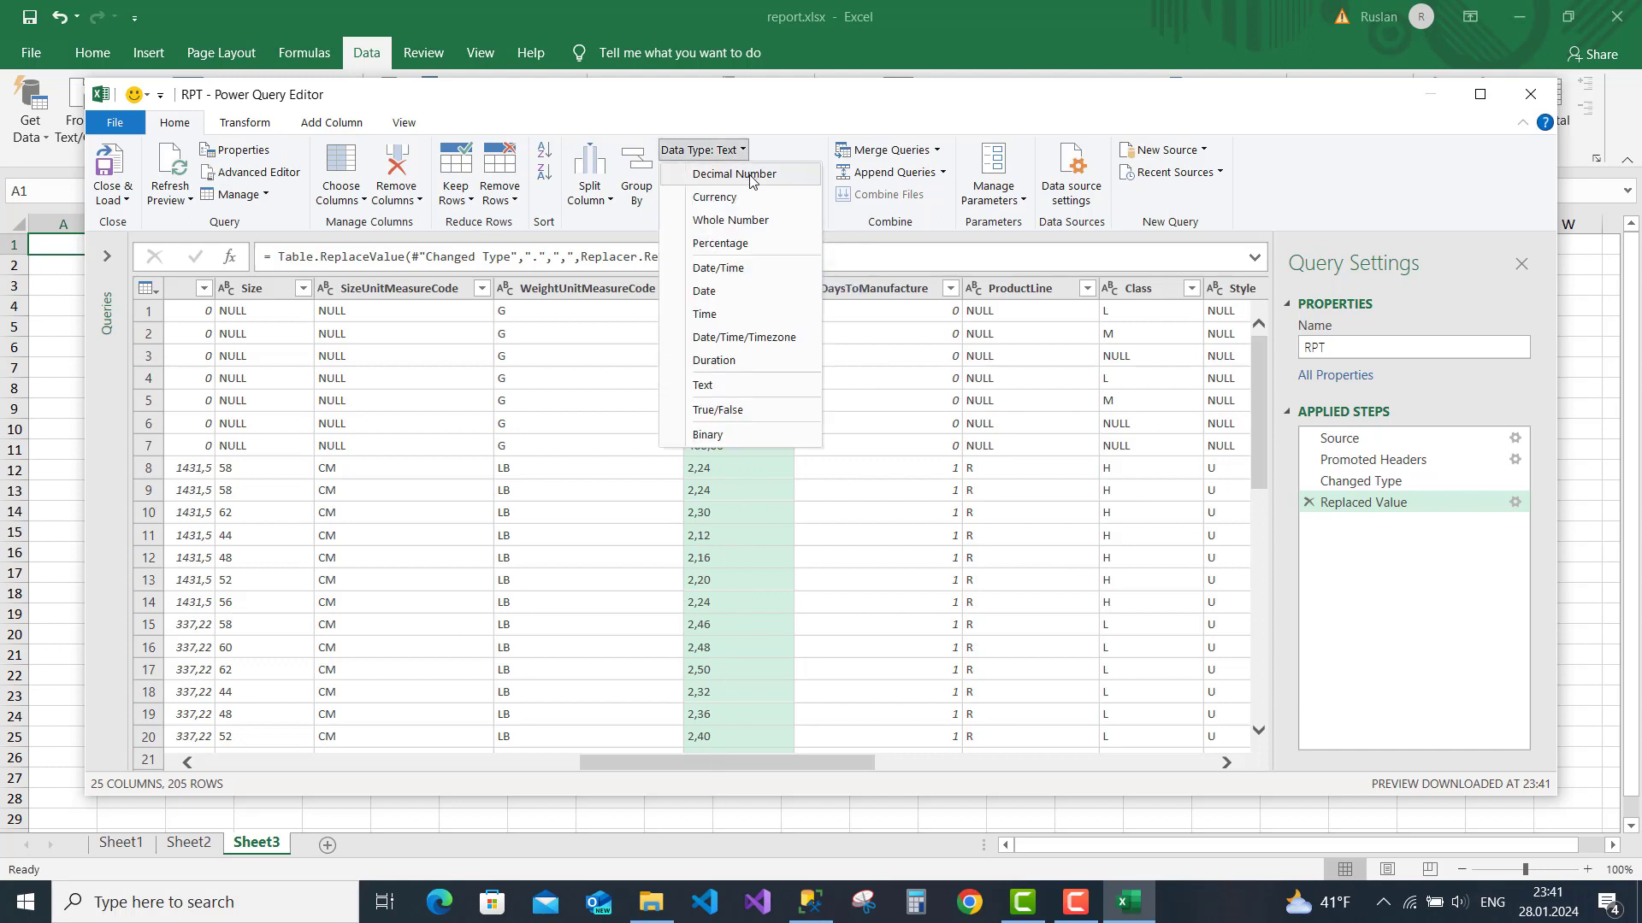
click(750, 176)
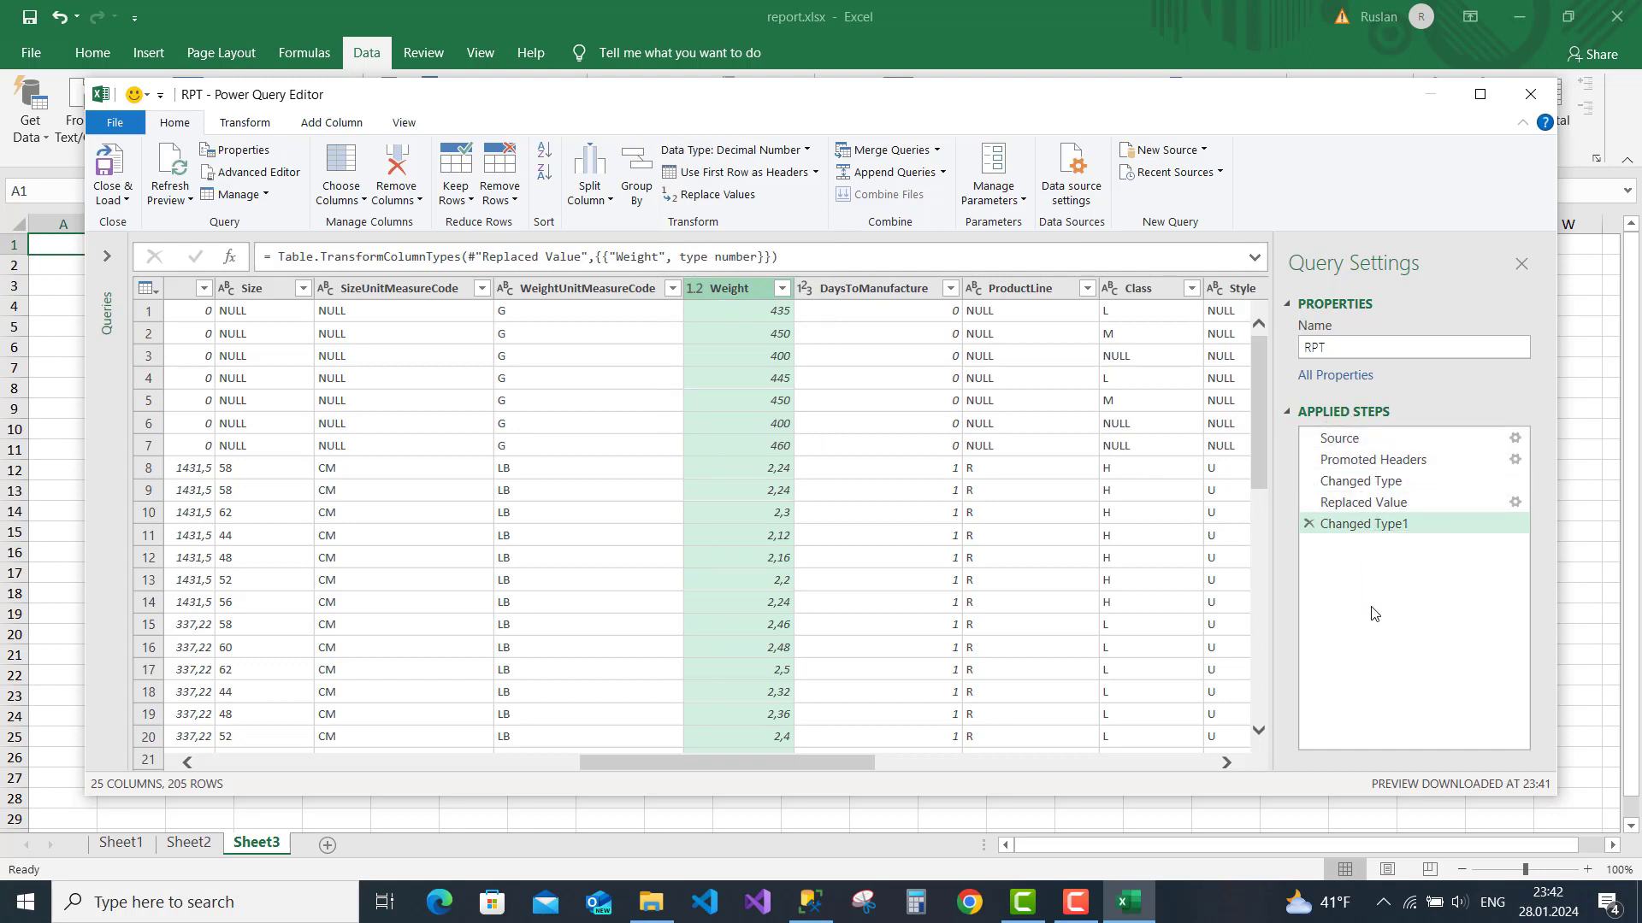
click(106, 177)
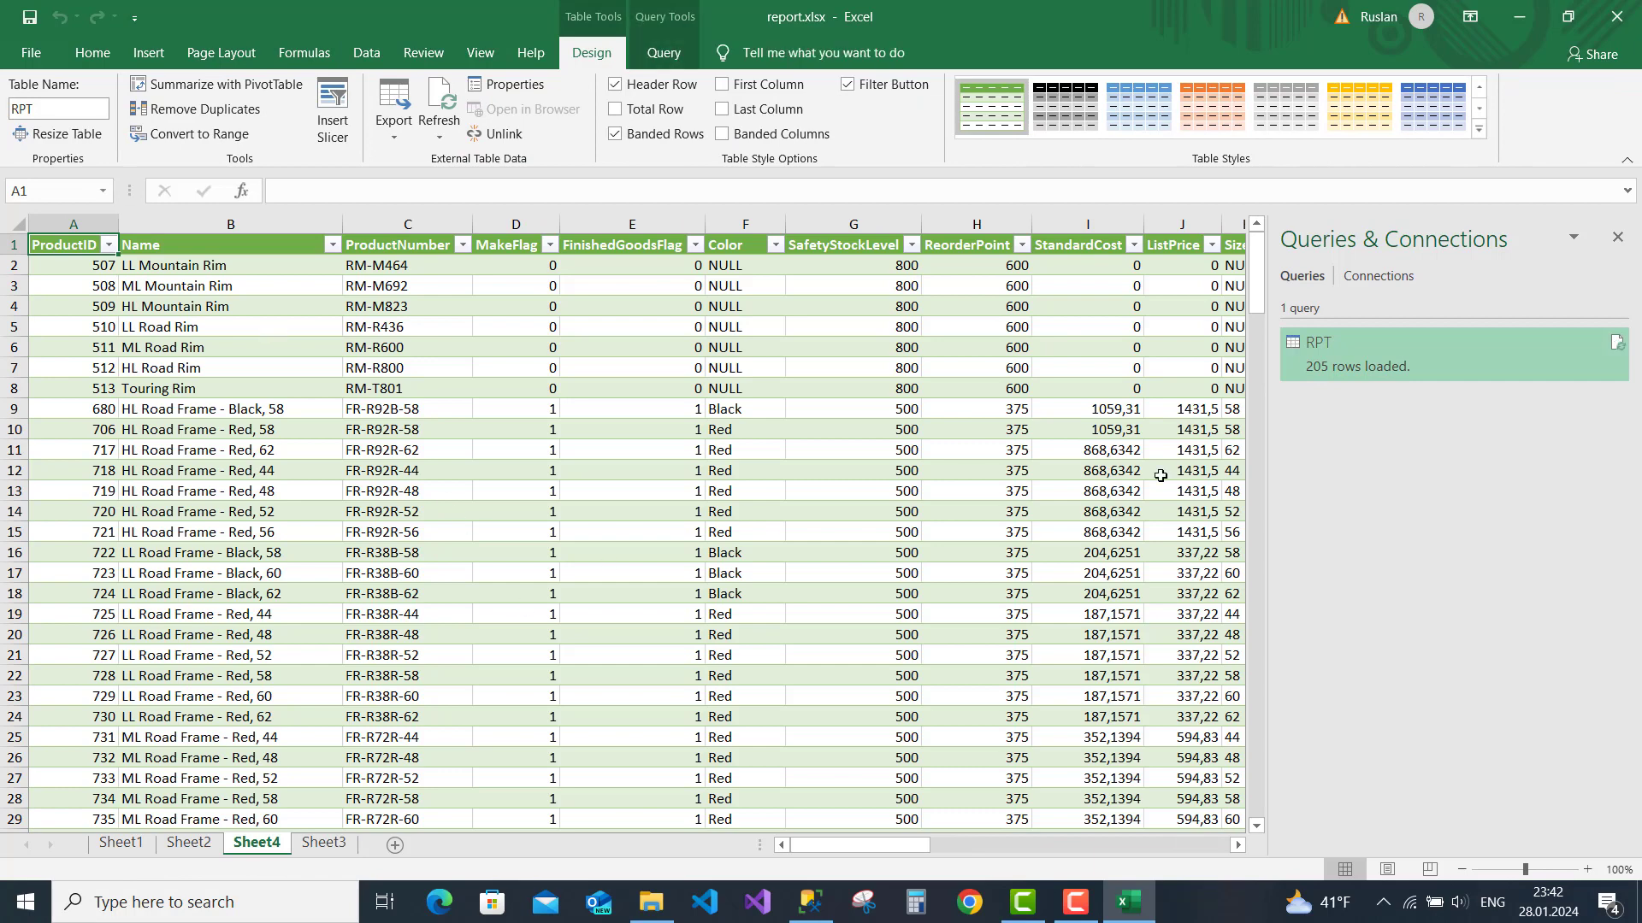
Close the Queries & Connections pane, then examine the loaded Weight values, the number format of cells N9 to N11 and the neighbouring columns
click(1626, 244)
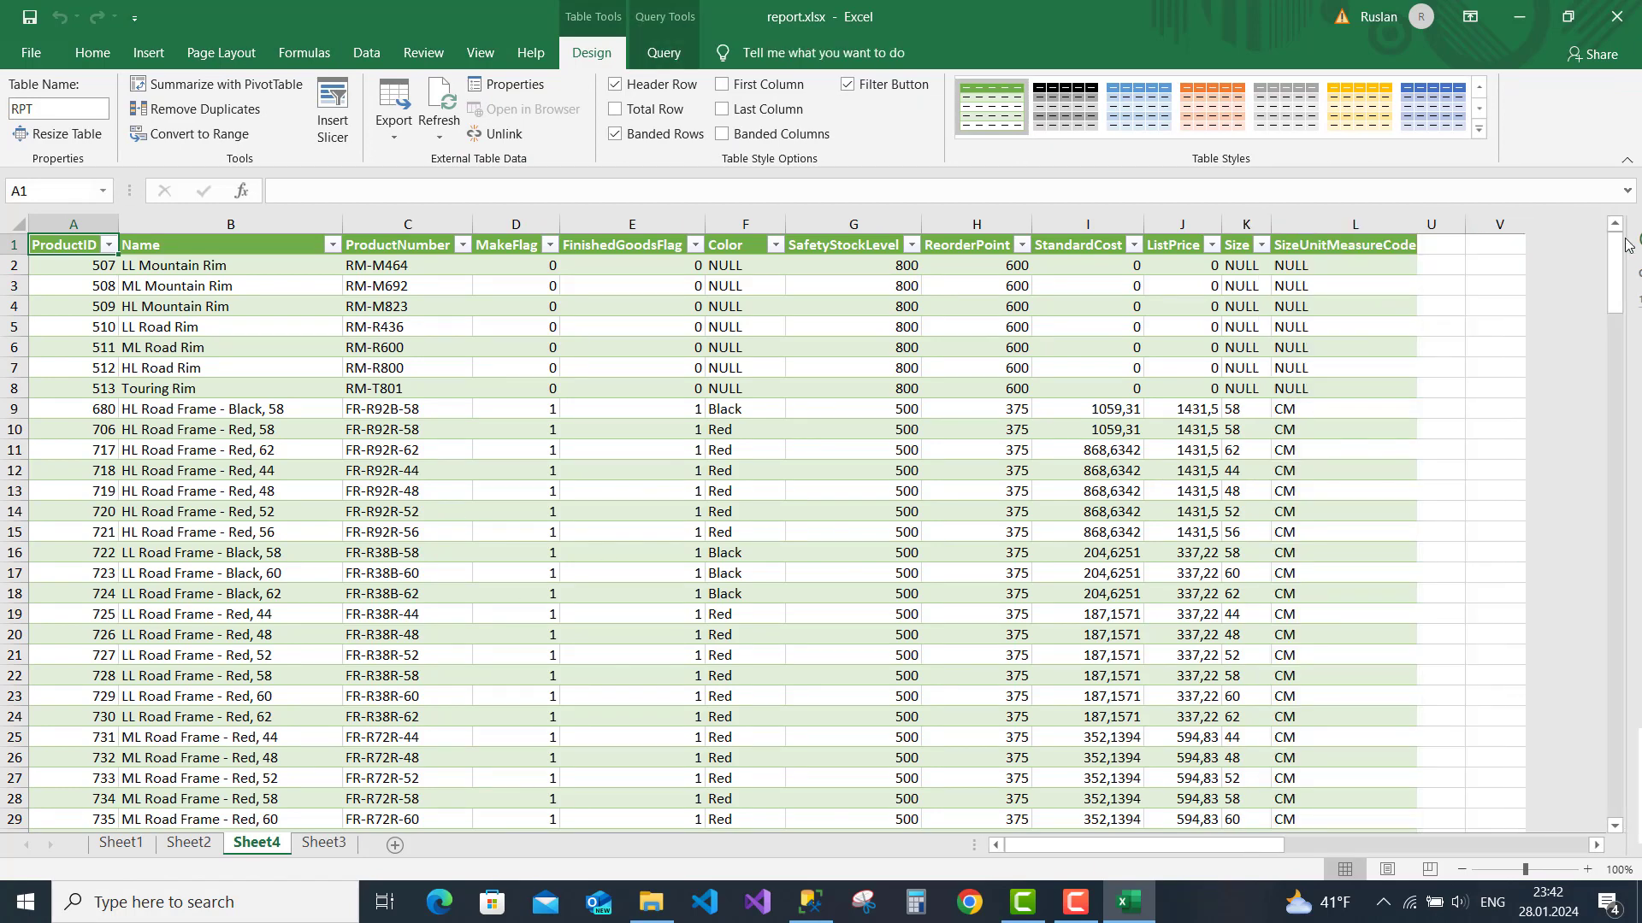
scroll(1103, 496, right, 5)
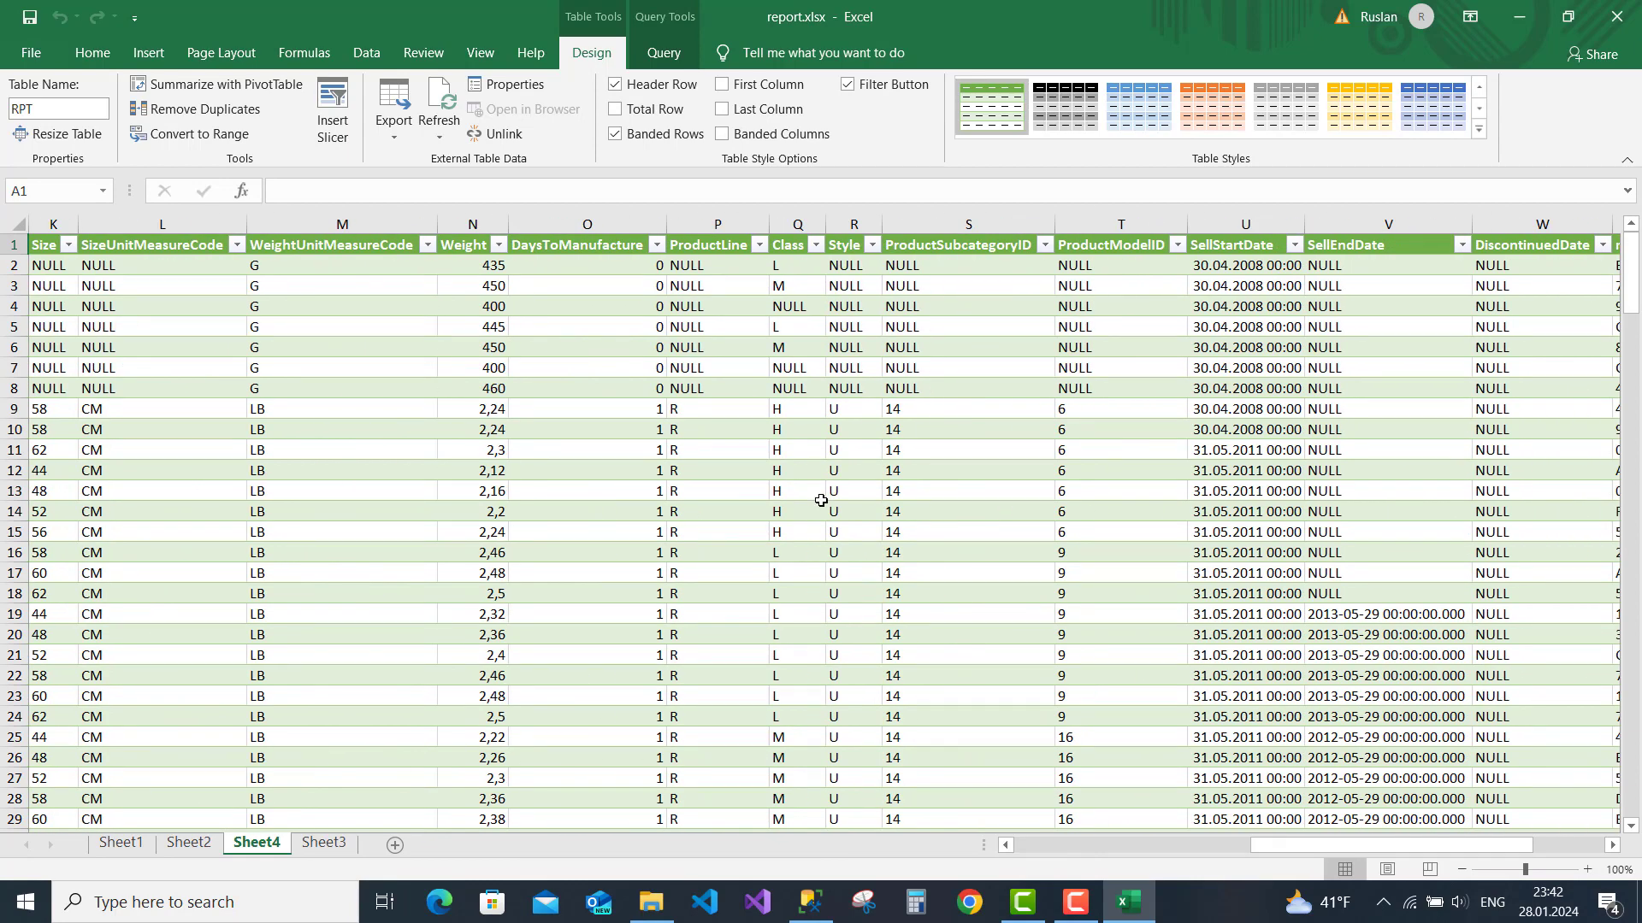
scroll(493, 516, left, 2)
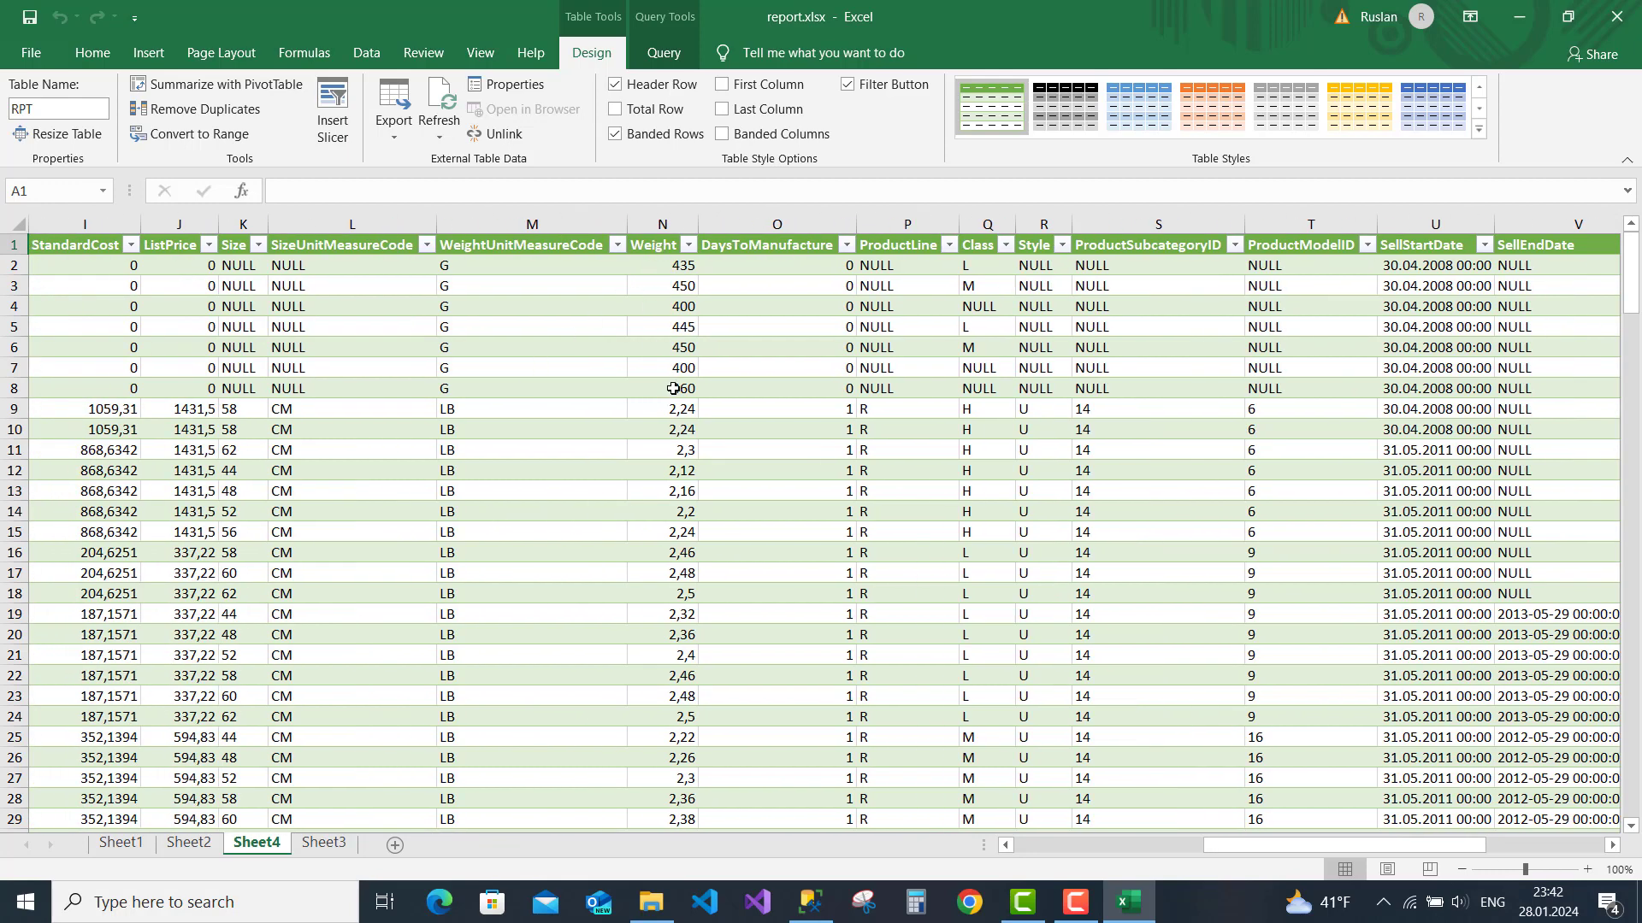
drag(665, 405, 664, 449)
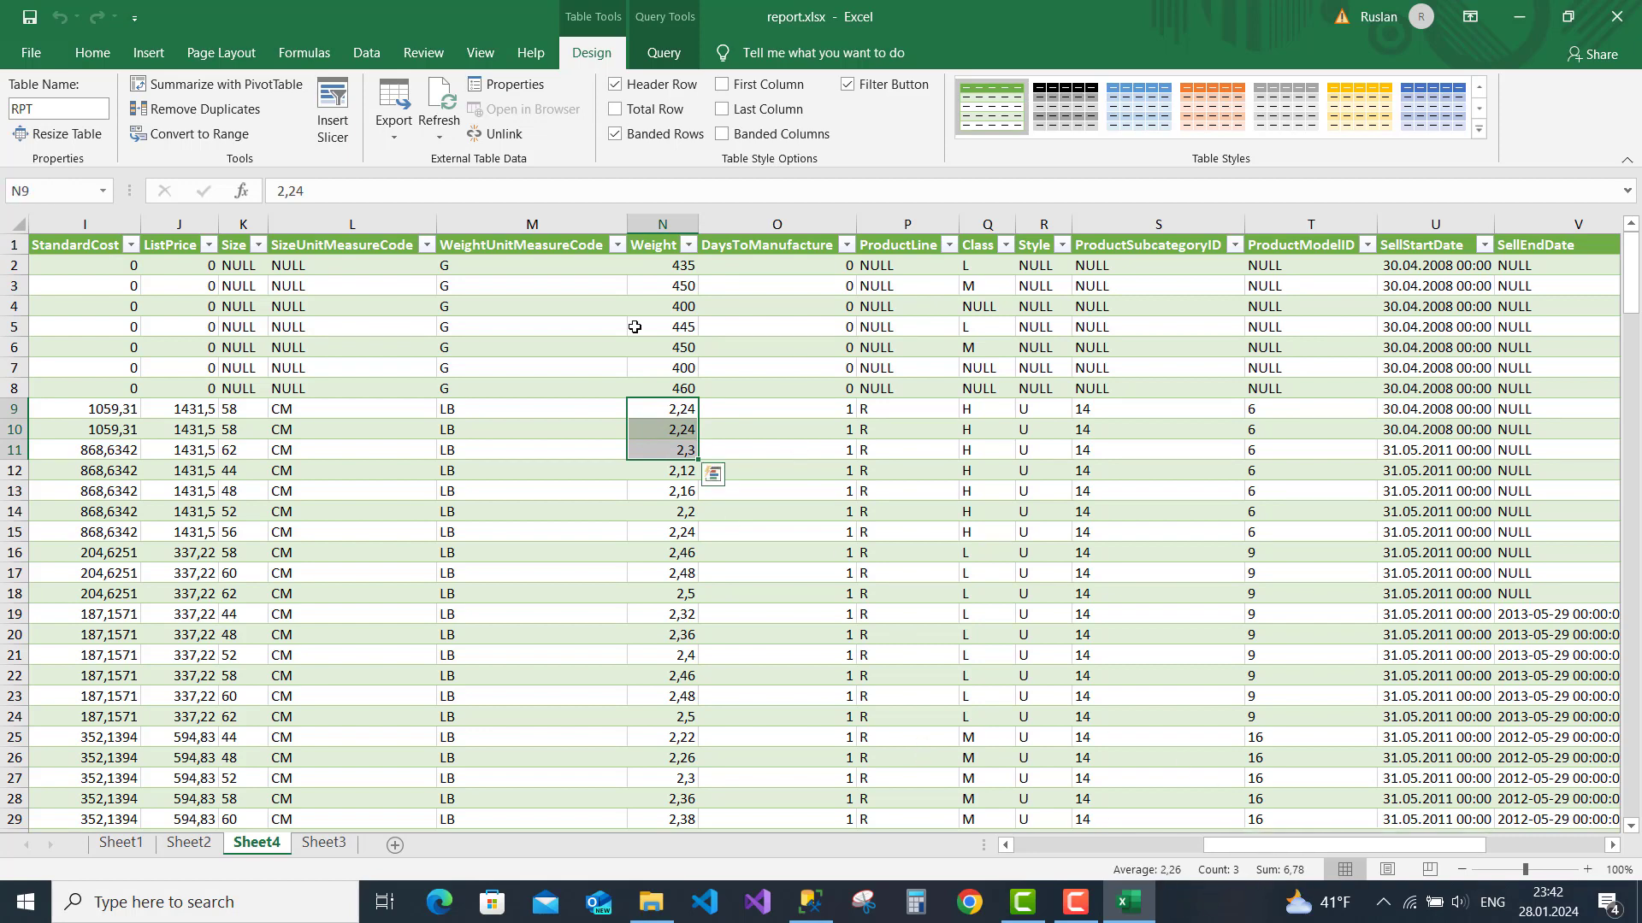
click(96, 55)
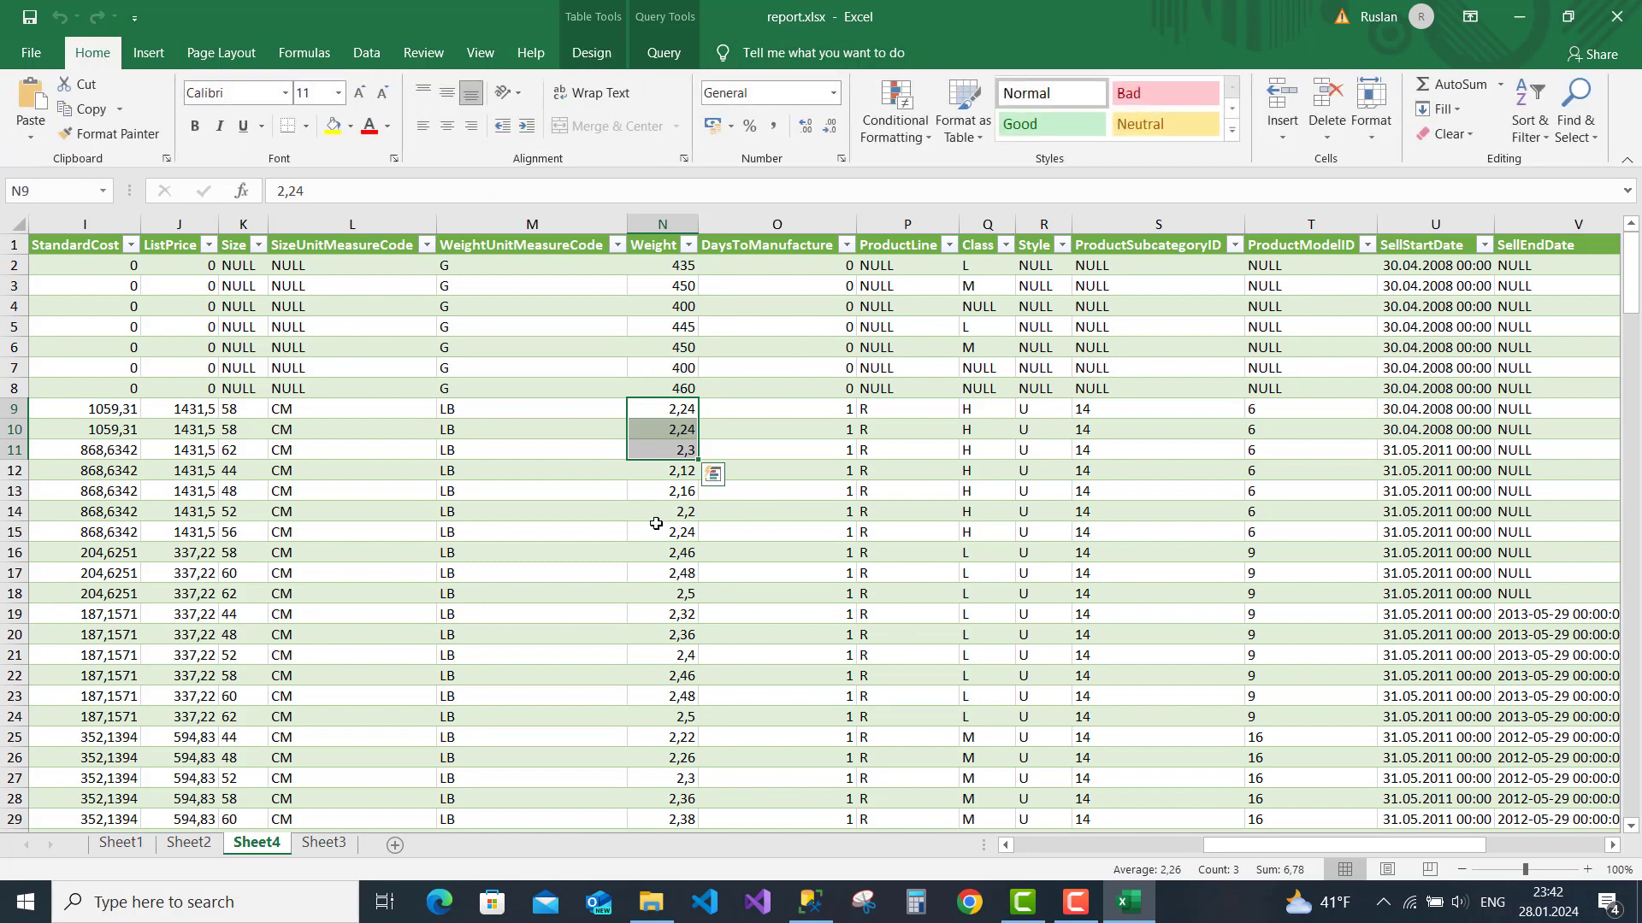
scroll(558, 531, left, 6)
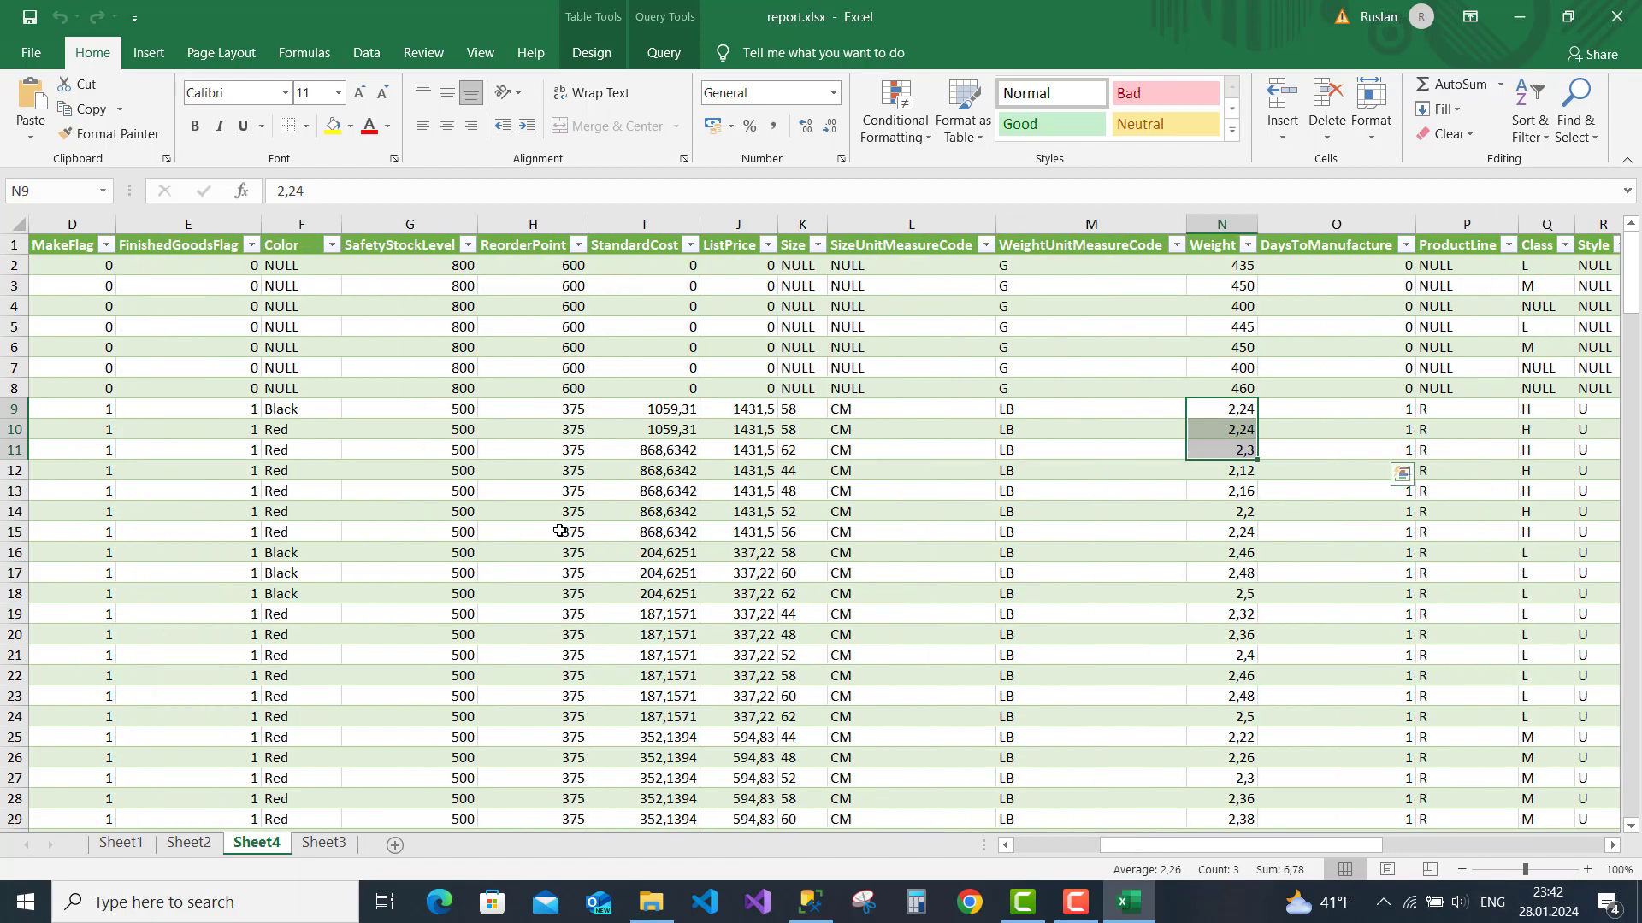
scroll(989, 506, right, 7)
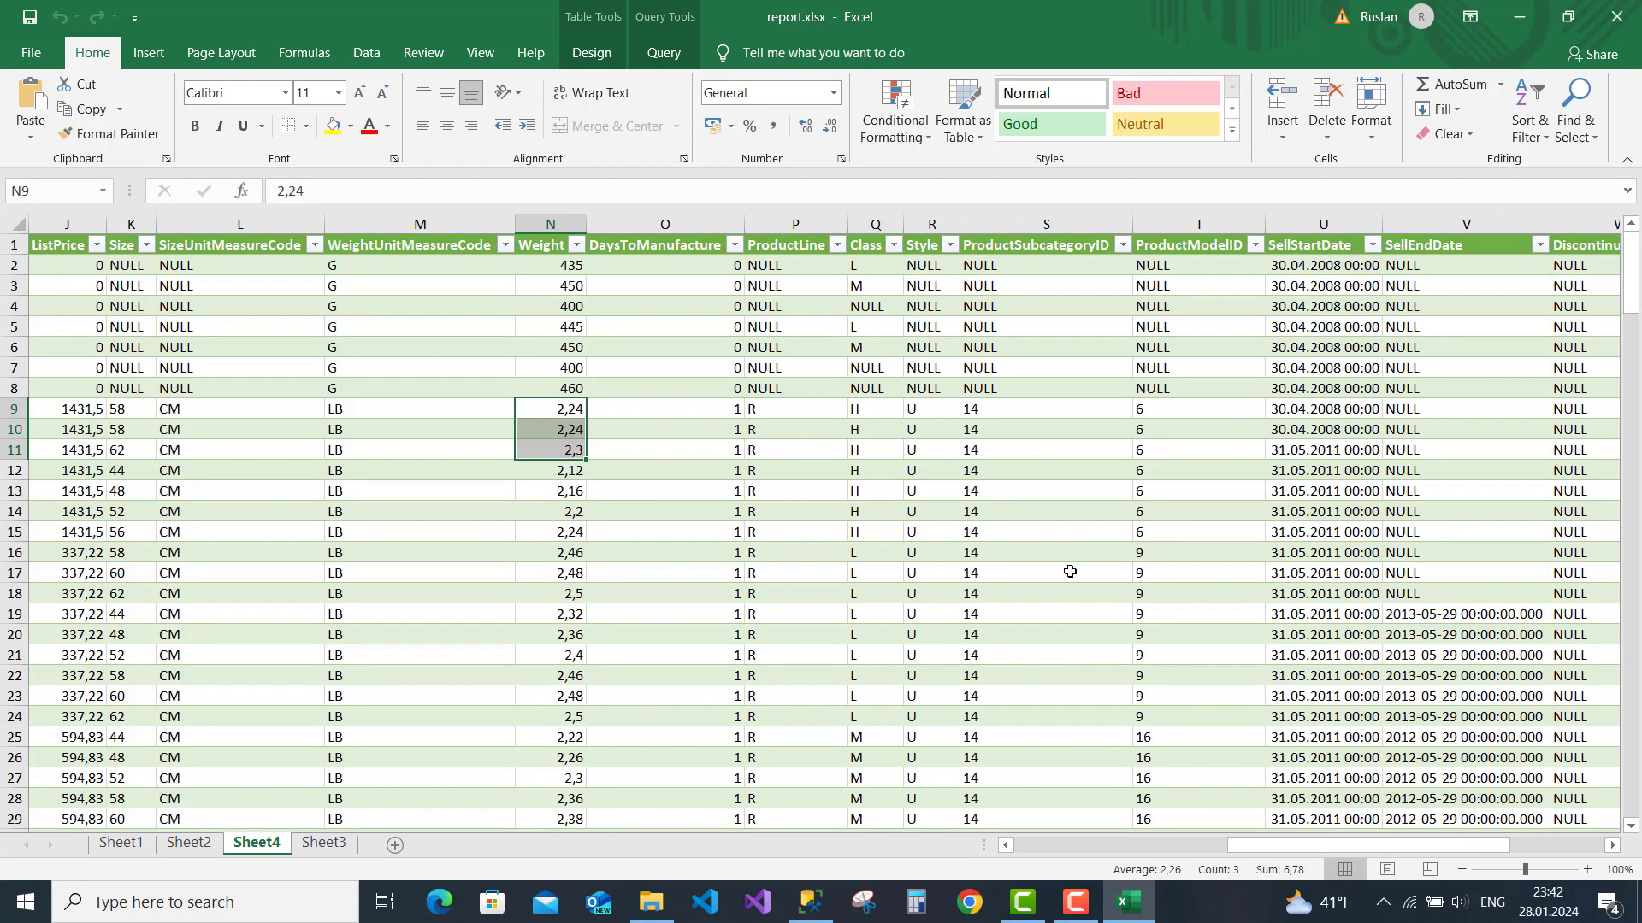
click(642, 511)
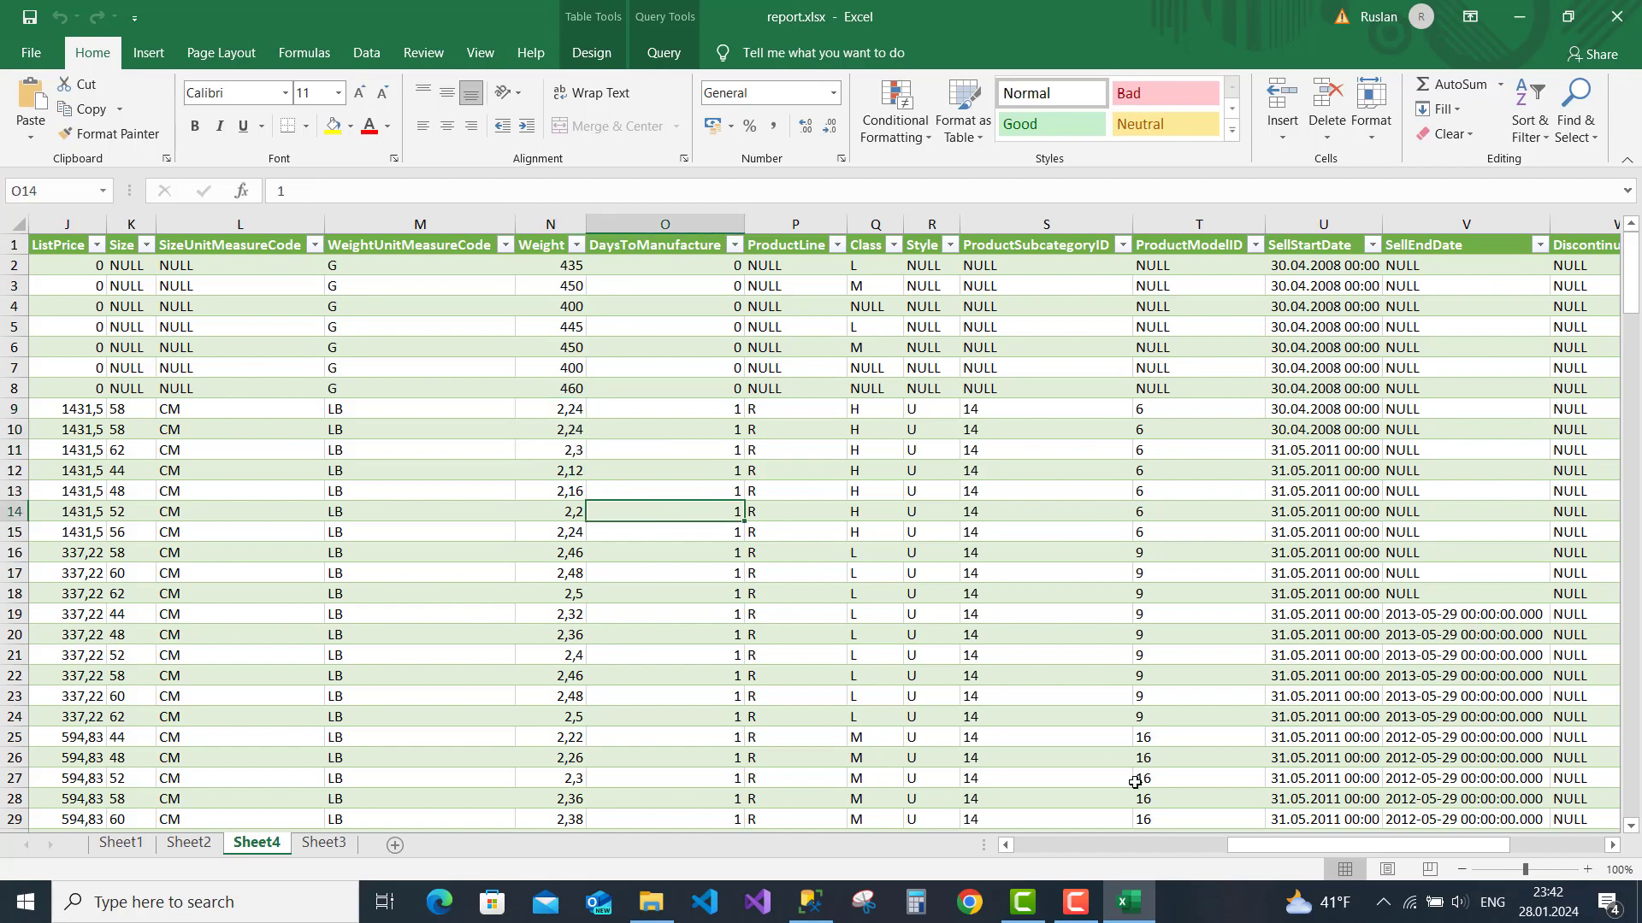